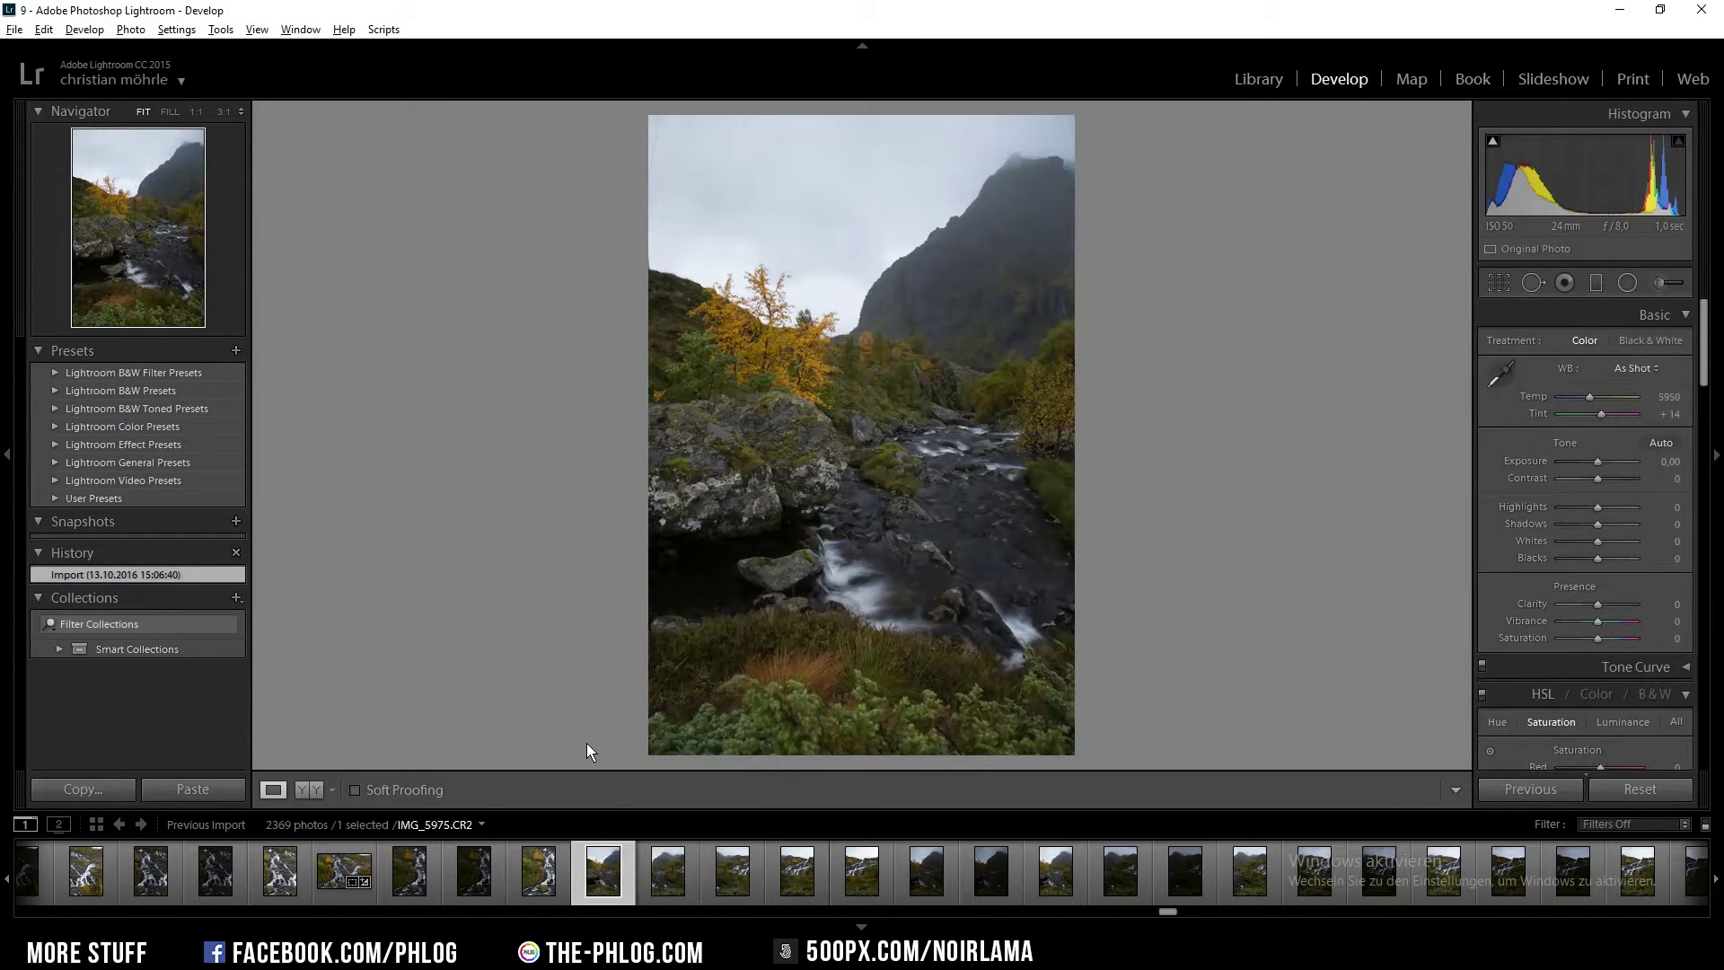
- Browse through the five river and waterfall frames, ending on IMG_5975
{"action": "left_click", "coordinate": [656, 892]}
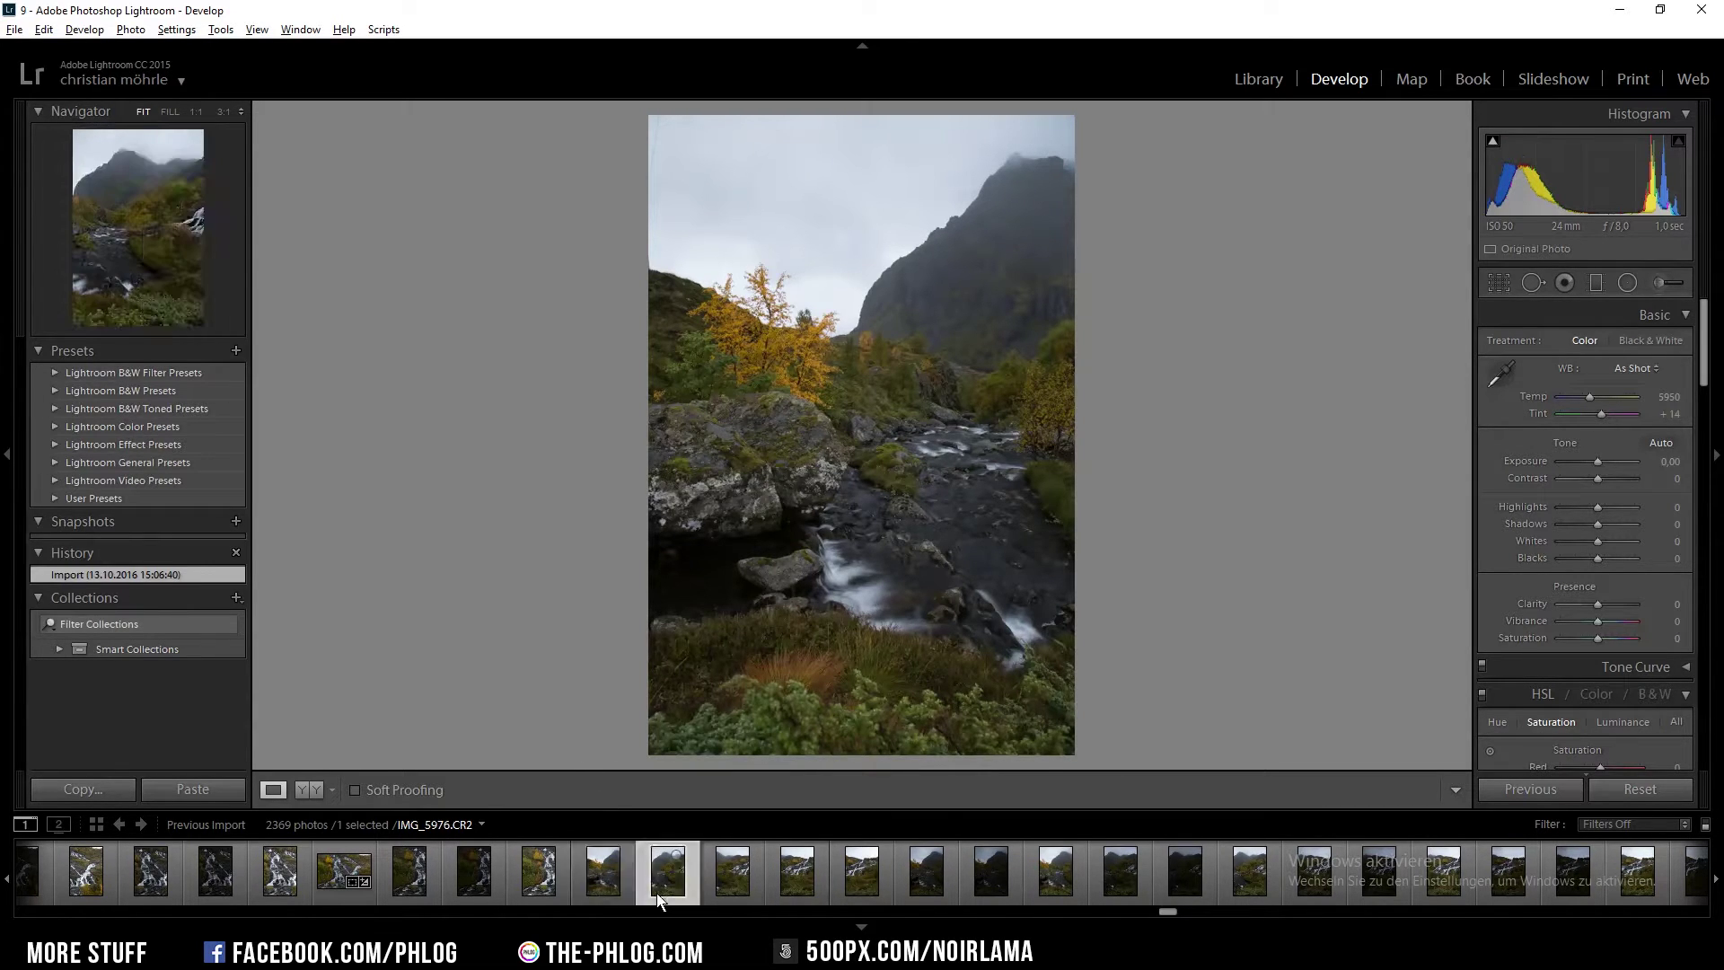
{"action": "left_click", "coordinate": [740, 889]}
{"action": "left_click", "coordinate": [784, 888]}
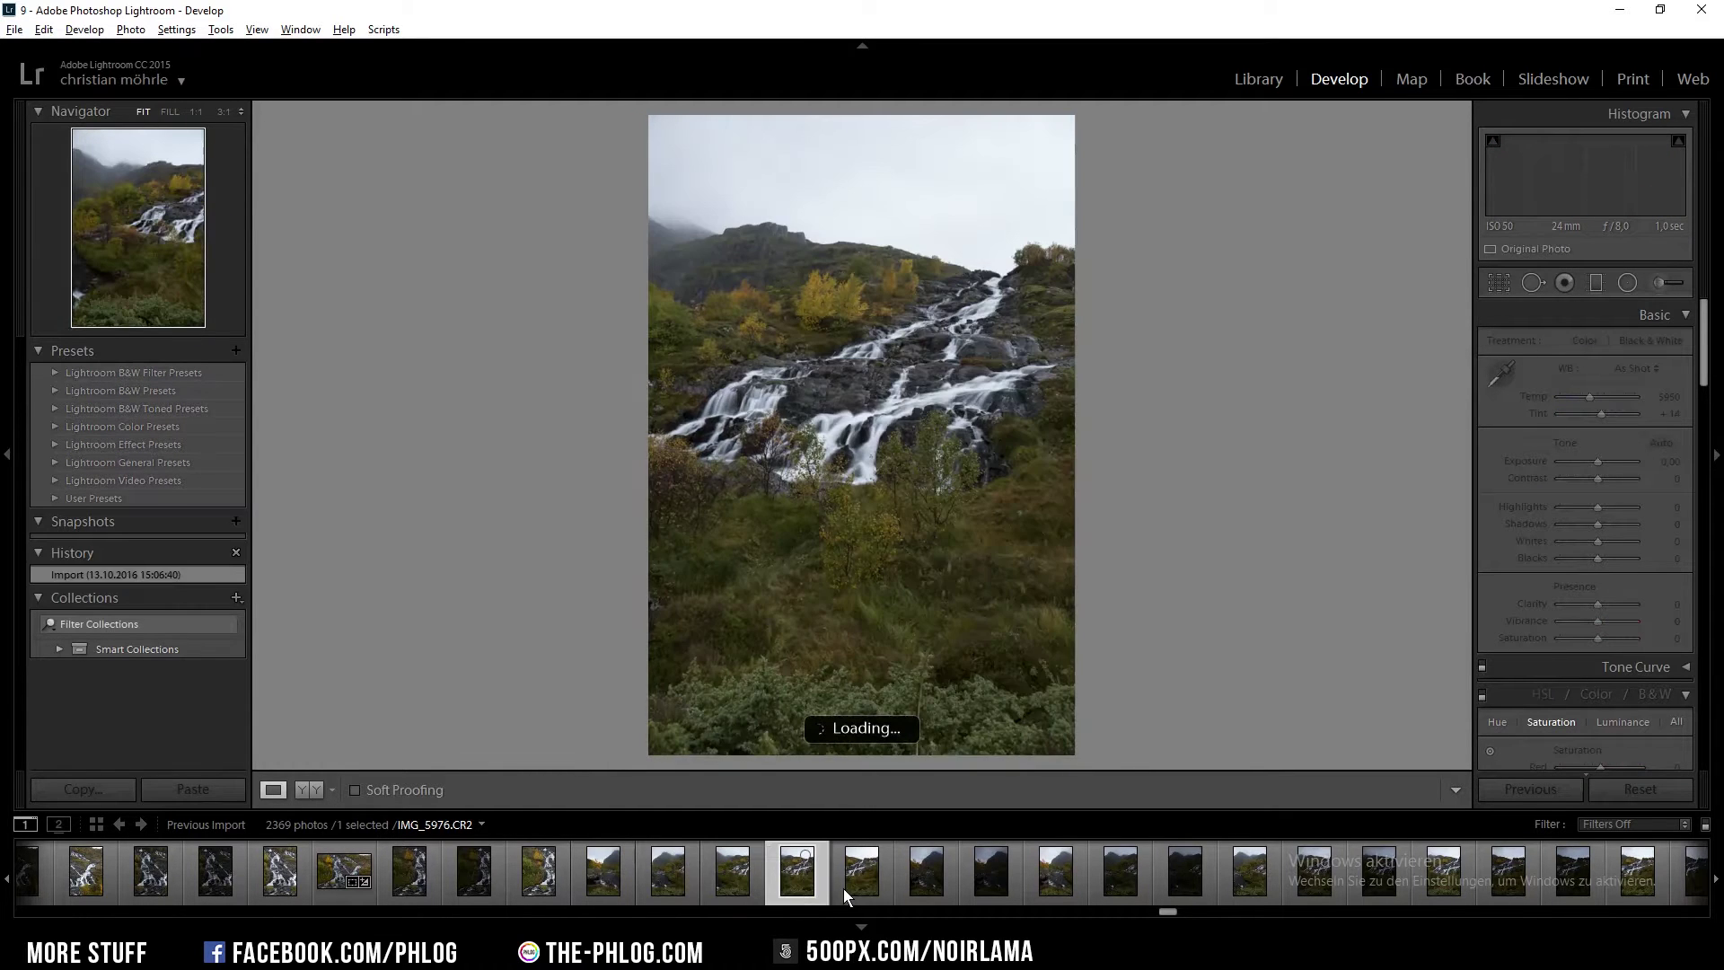
{"action": "left_click", "coordinate": [844, 887]}
{"action": "left_click", "coordinate": [631, 891]}
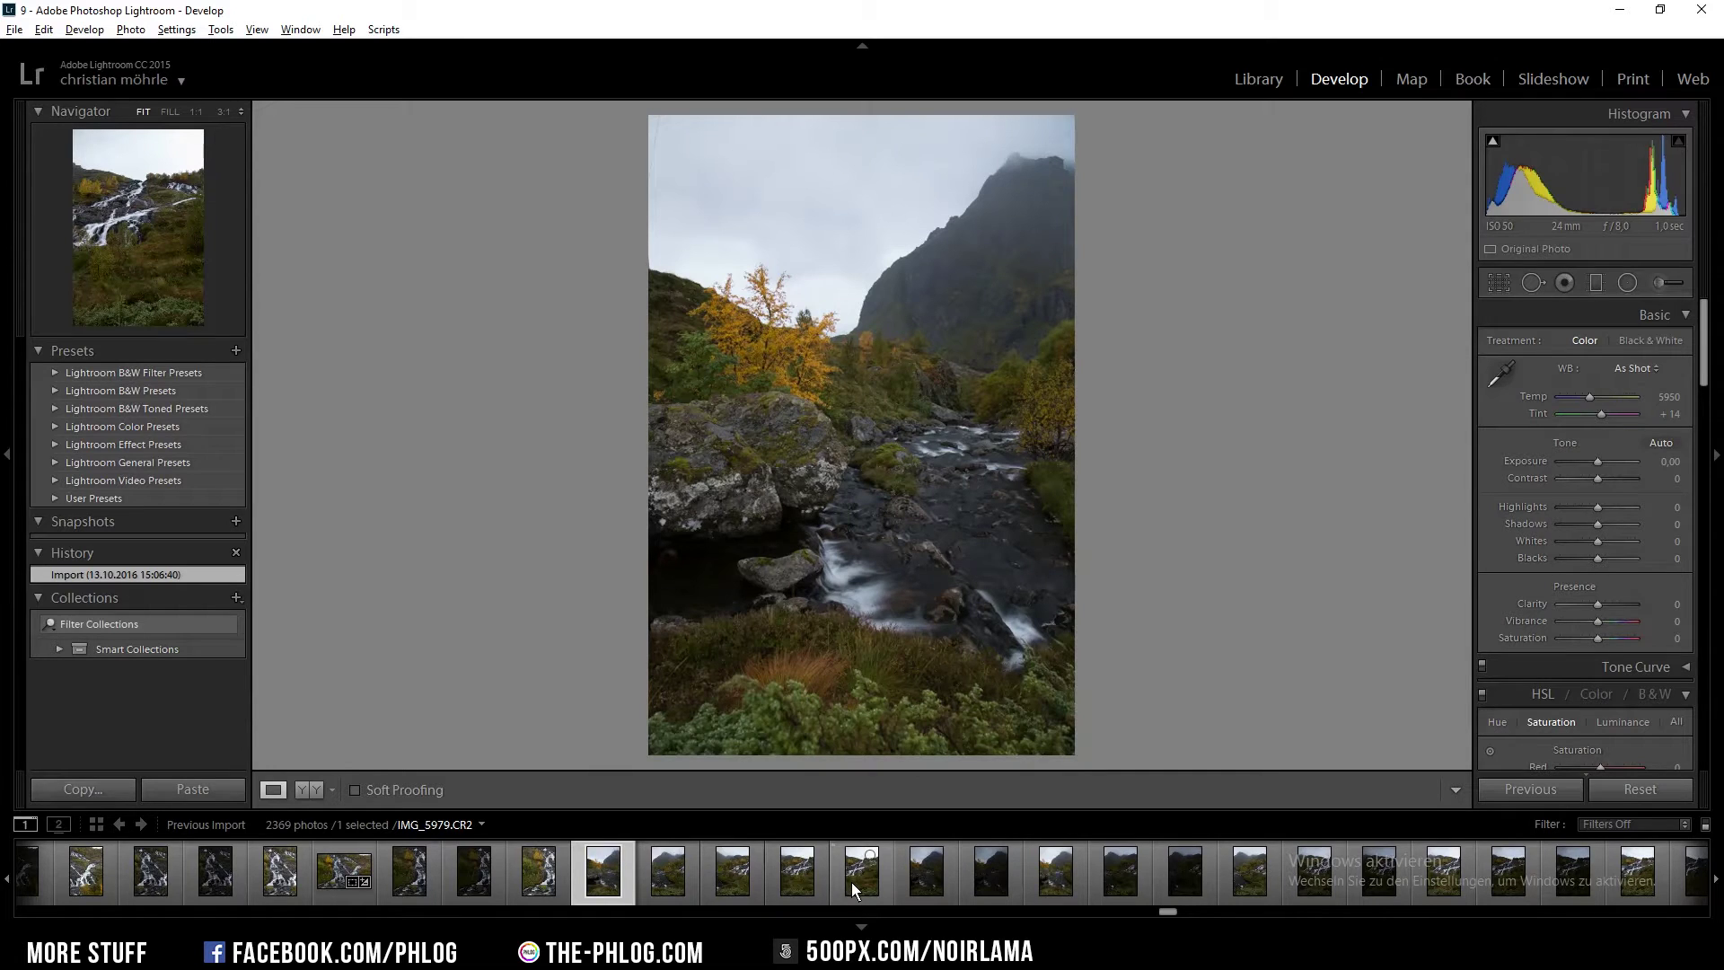
{"action": "left_click", "coordinate": [664, 891]}
{"action": "left_click", "coordinate": [729, 889]}
{"action": "left_click", "coordinate": [787, 882]}
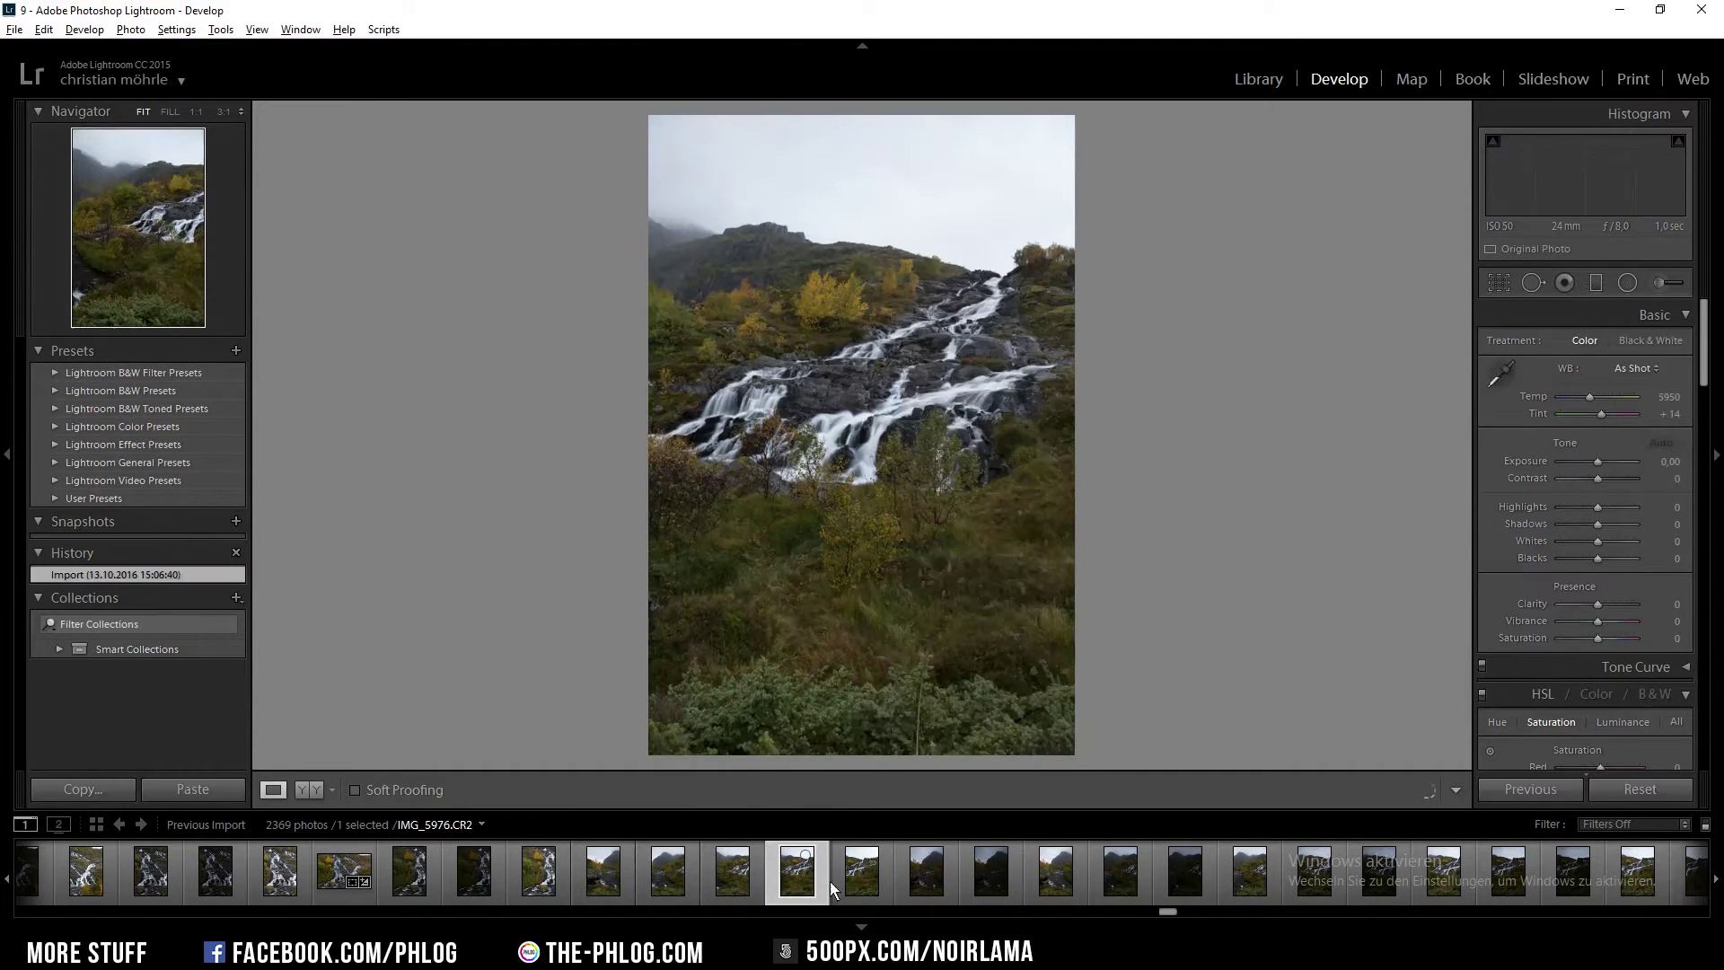
{"action": "left_click", "coordinate": [612, 884]}
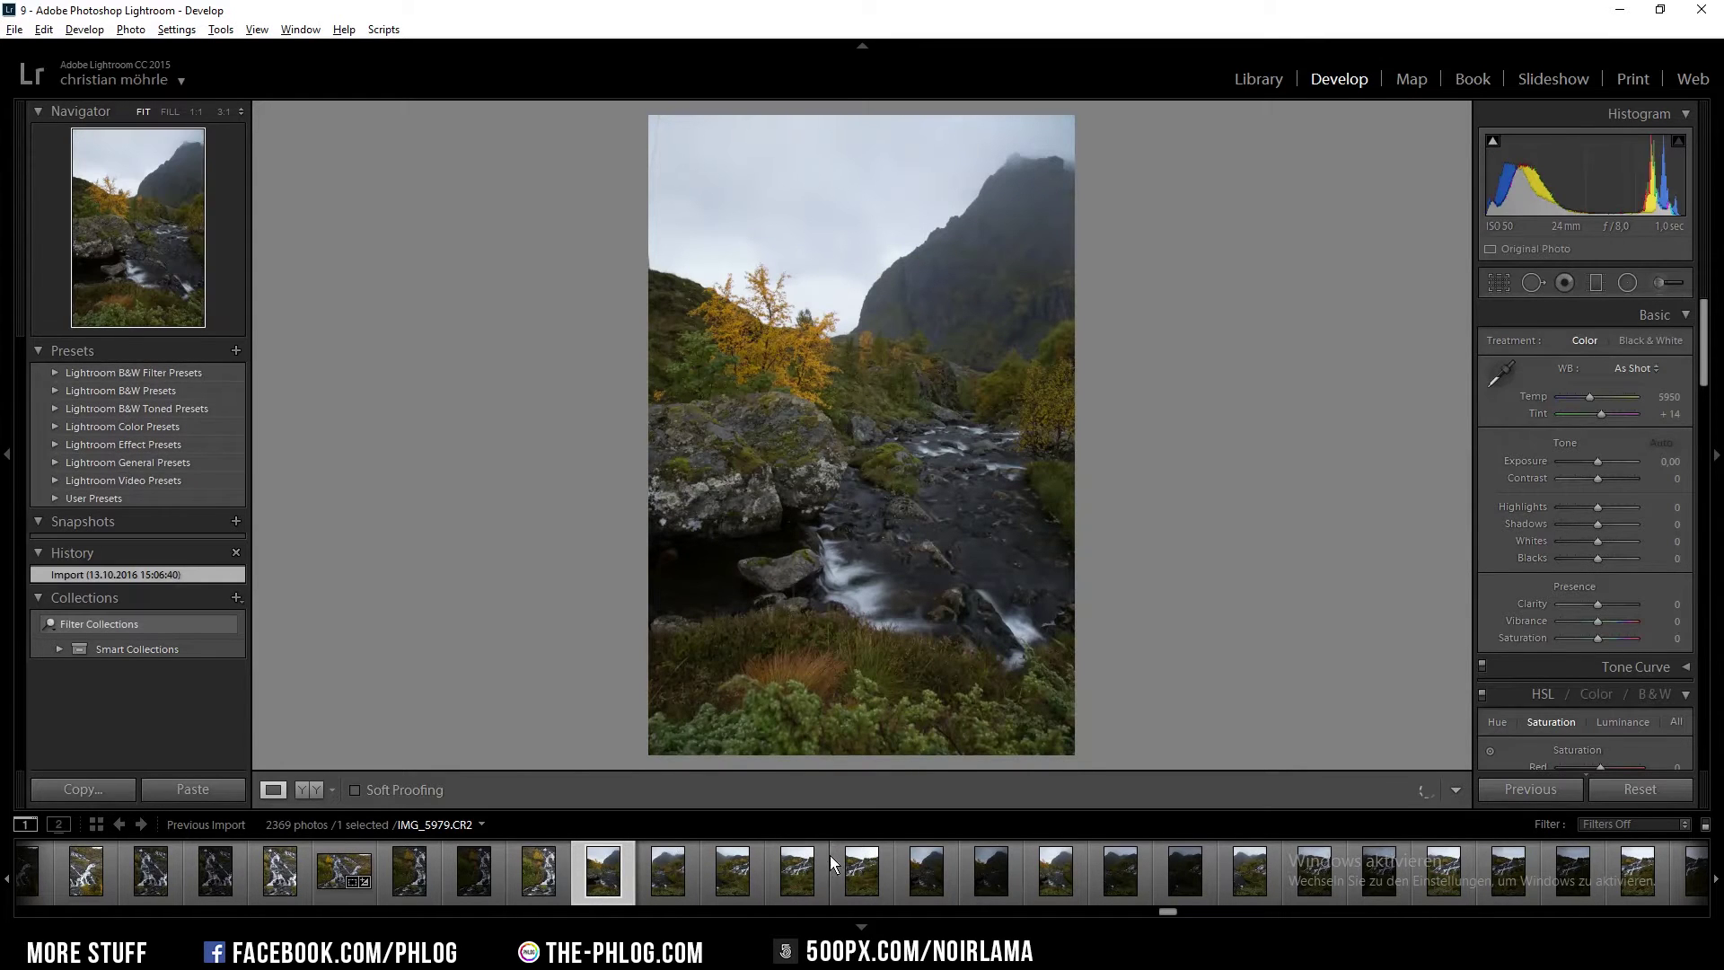
- Merge the five selected frames into a panorama with Boundary Warp 100
{"action": "left_click", "coordinate": [862, 889], "text": "shift"}
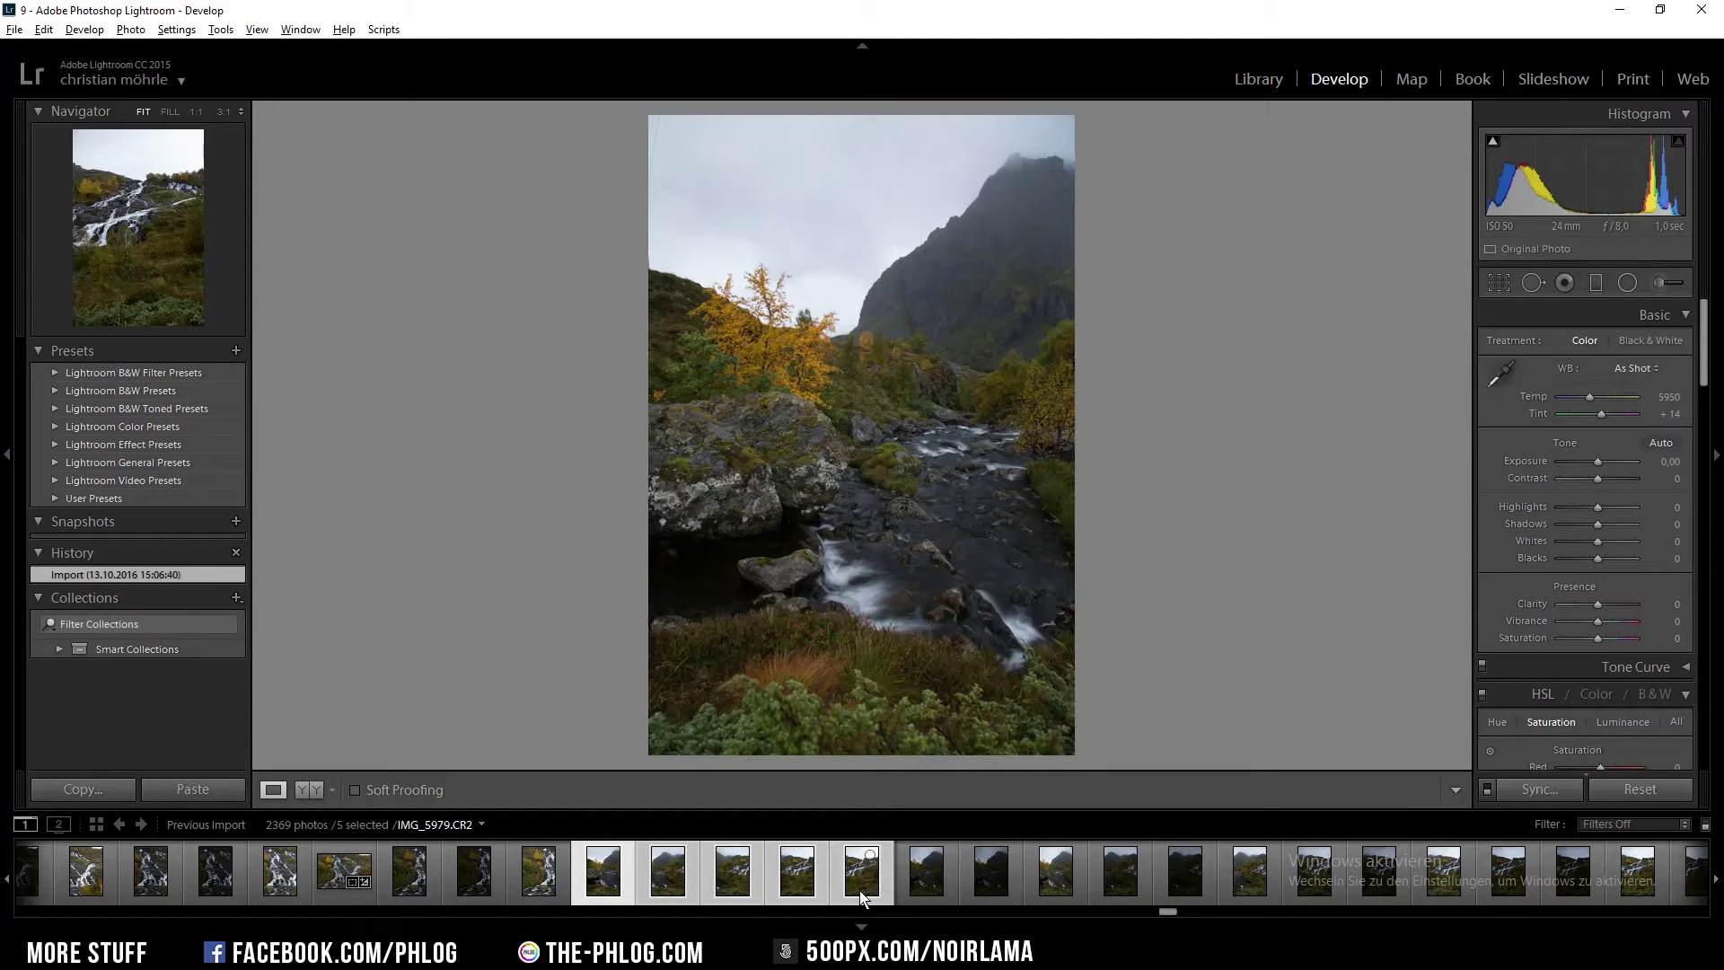
{"action": "right_click", "coordinate": [863, 886]}
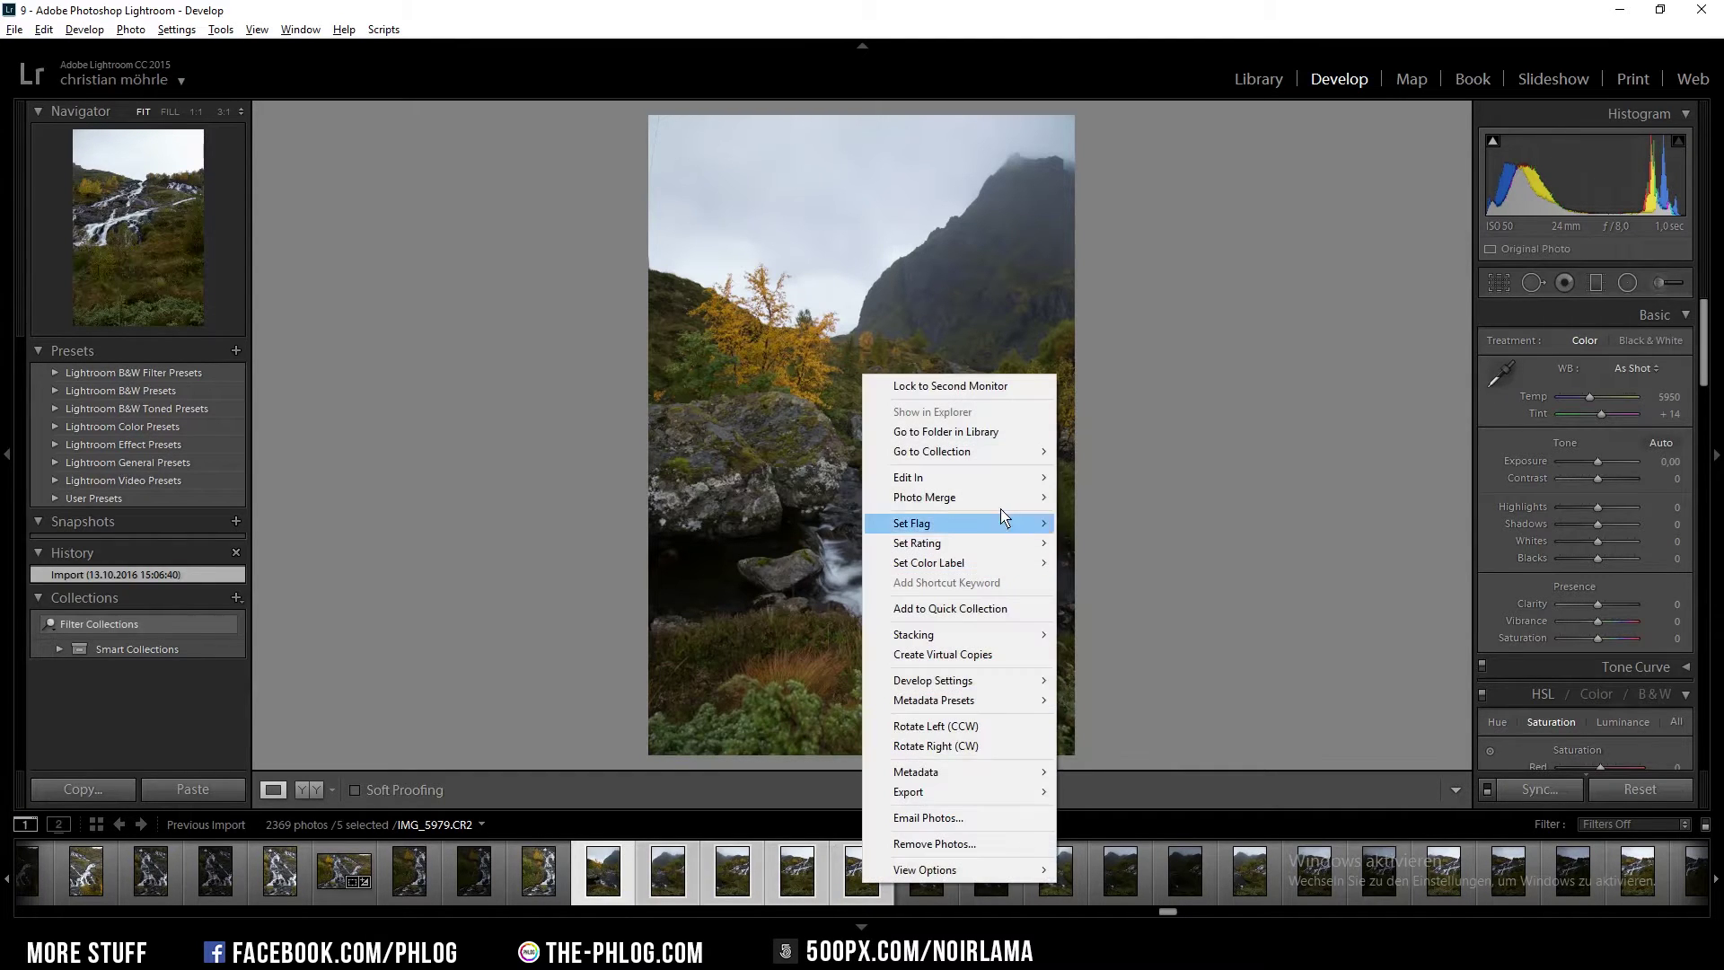
{"action": "mouse_move", "coordinate": [1010, 501]}
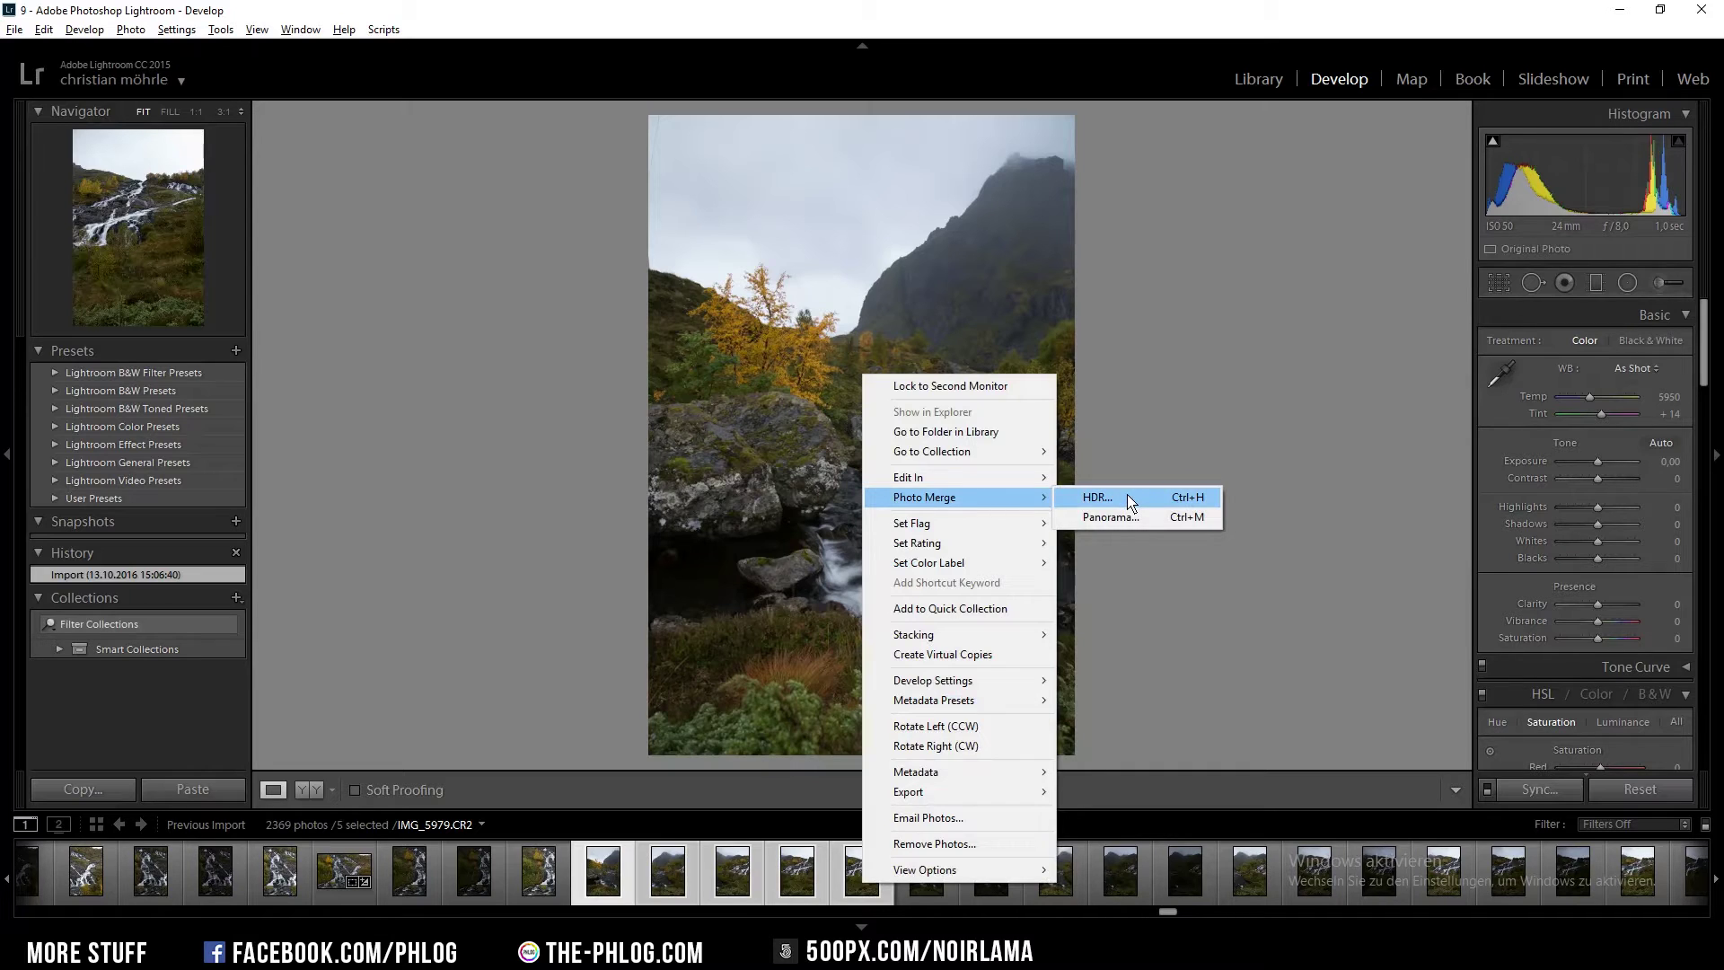
{"action": "left_click", "coordinate": [1112, 515]}
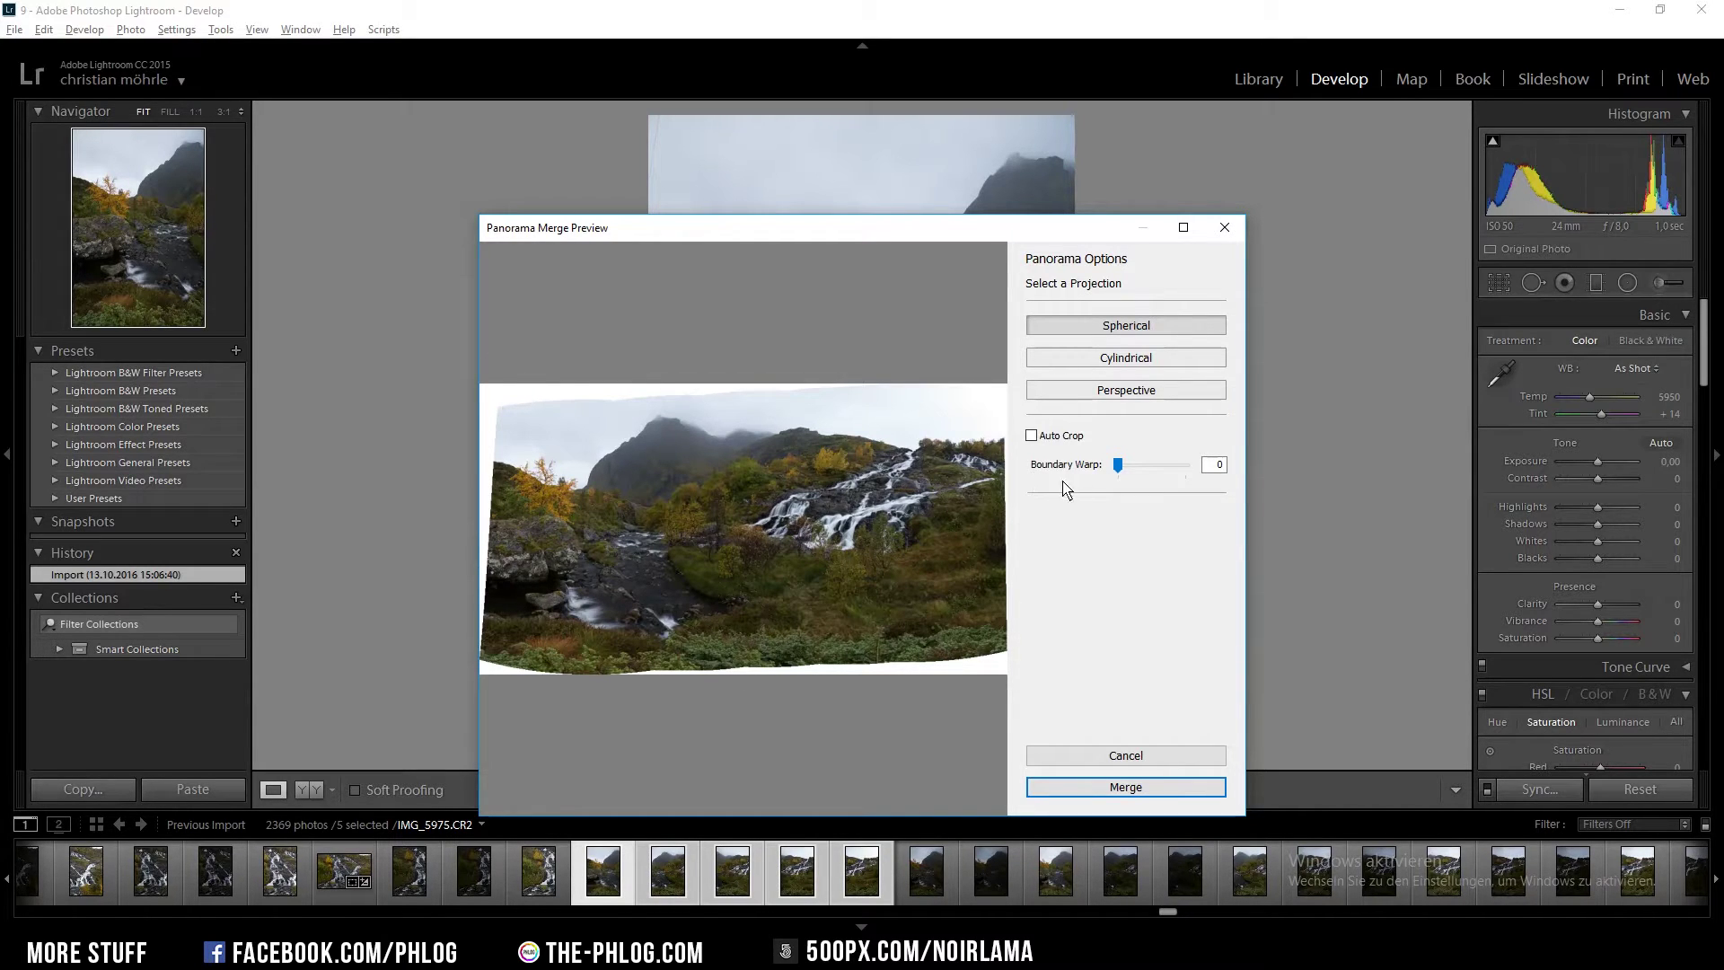
{"action": "left_click_drag", "start_coordinate": [1119, 465], "coordinate": [1209, 473]}
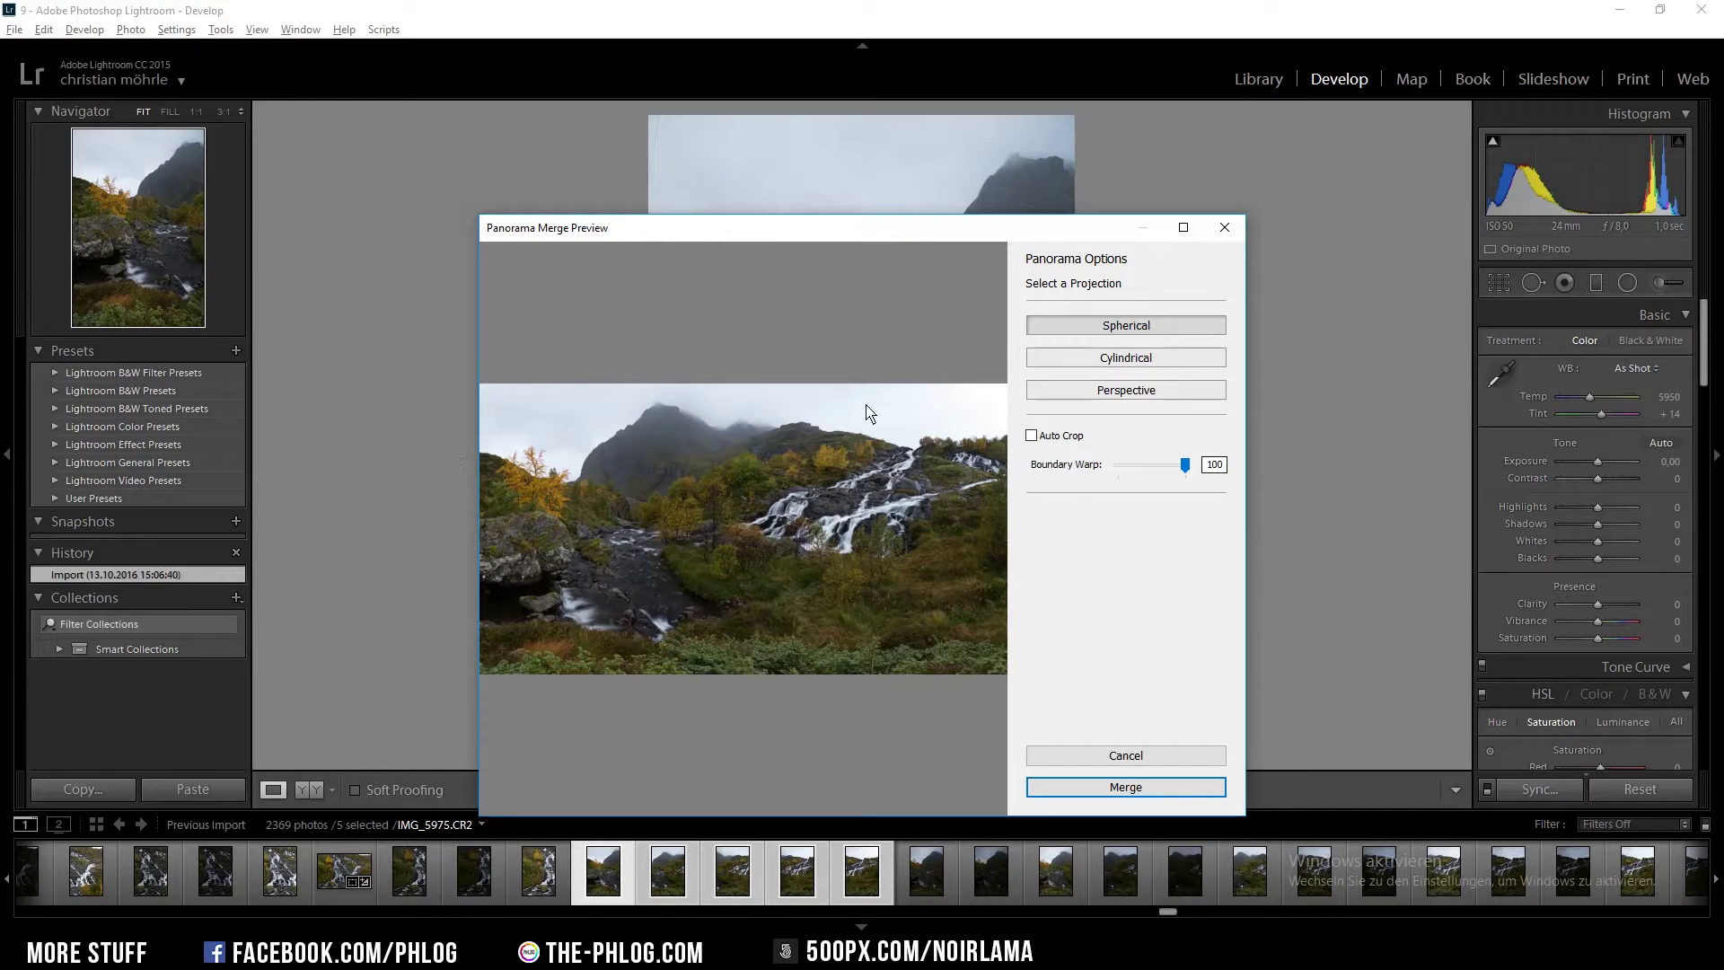
{"action": "left_click", "coordinate": [1141, 802]}
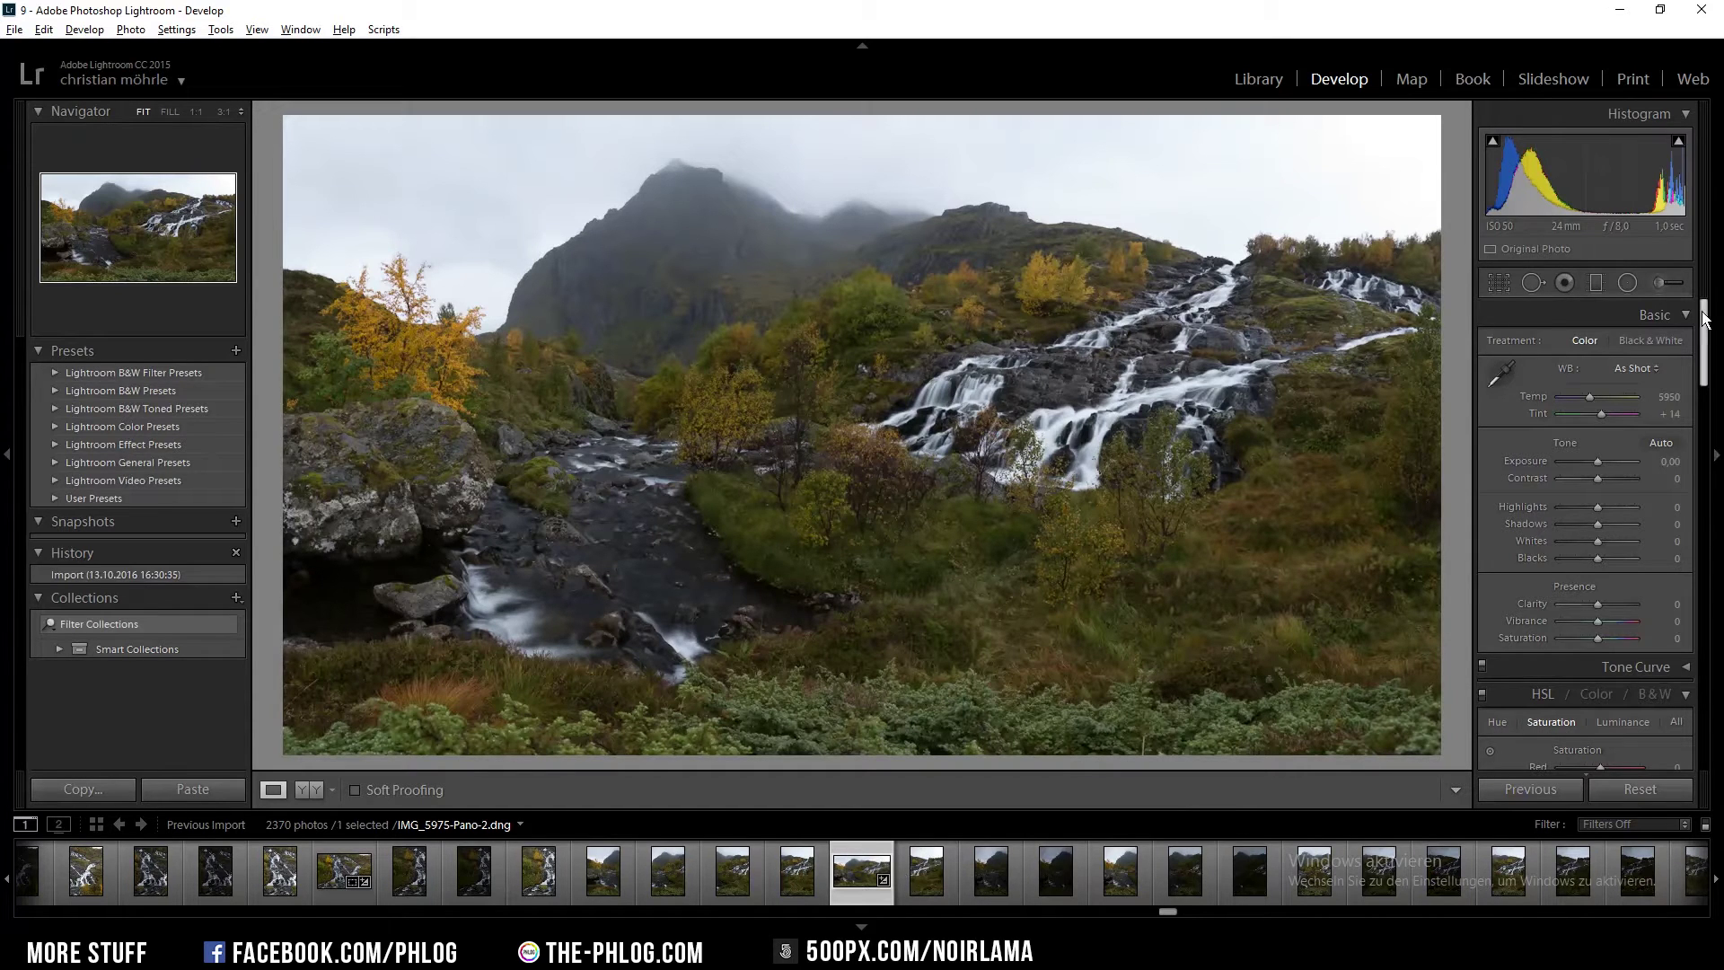
- Compare the Camera Faithful and Camera Landscape calibration profiles, settling on Camera Landscape
{"action": "left_click_drag", "start_coordinate": [1714, 329], "coordinate": [1698, 742]}
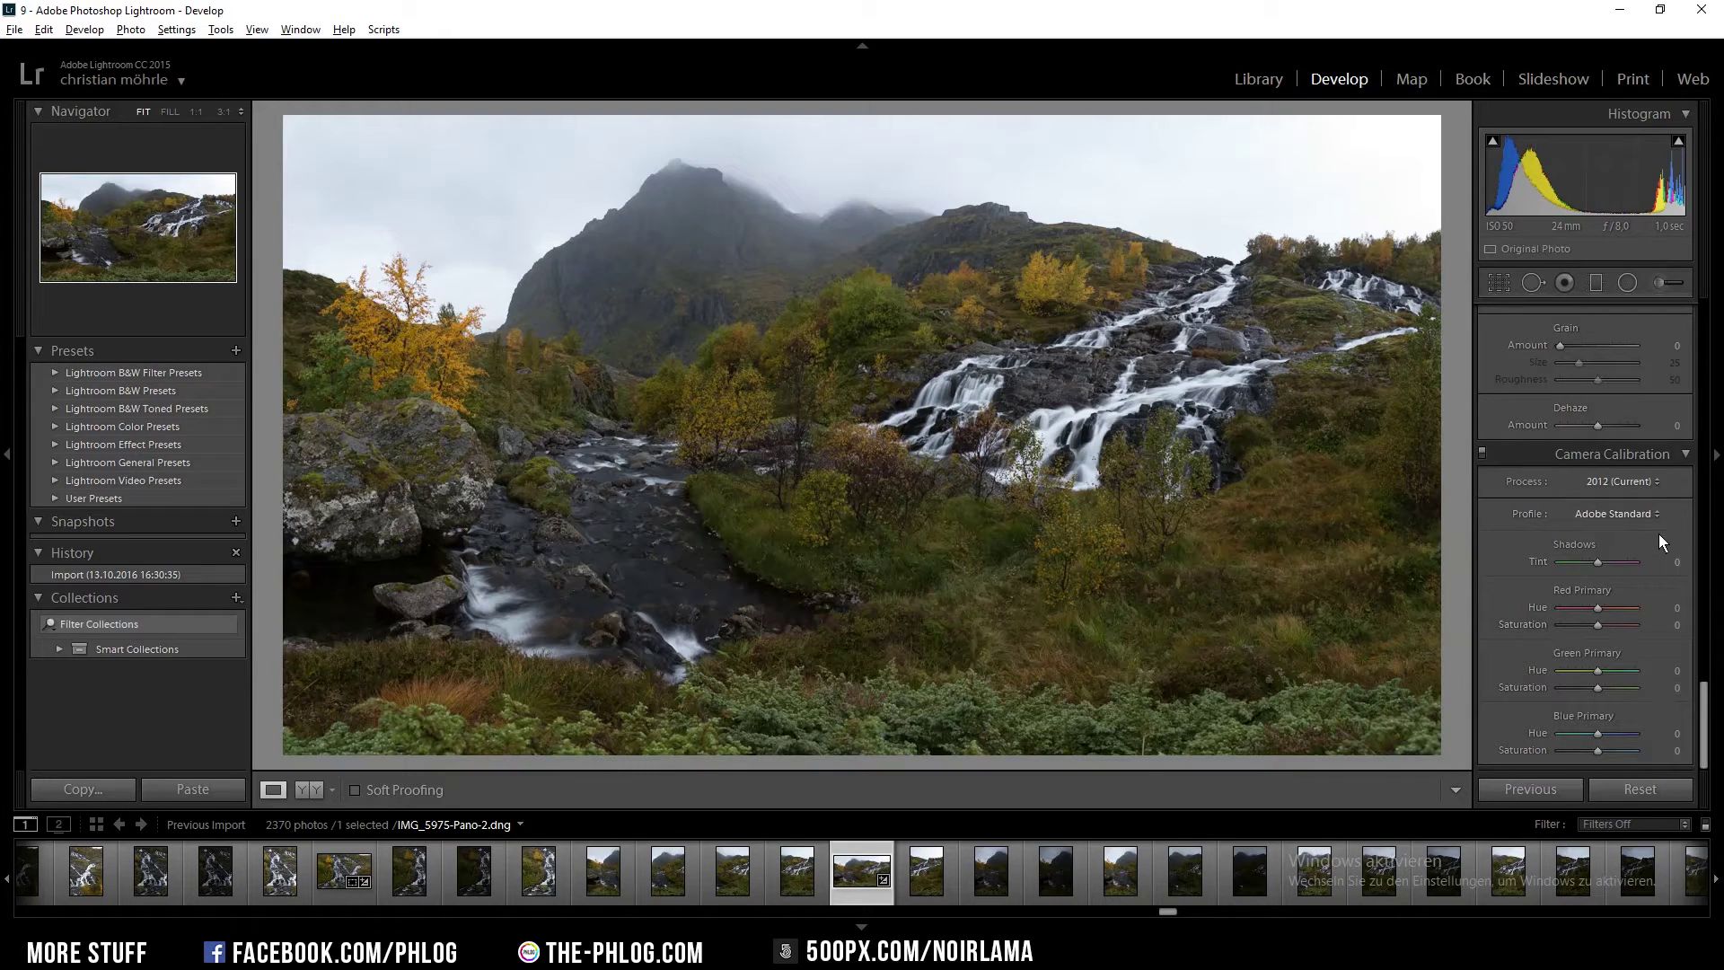
{"action": "left_click", "coordinate": [1625, 513]}
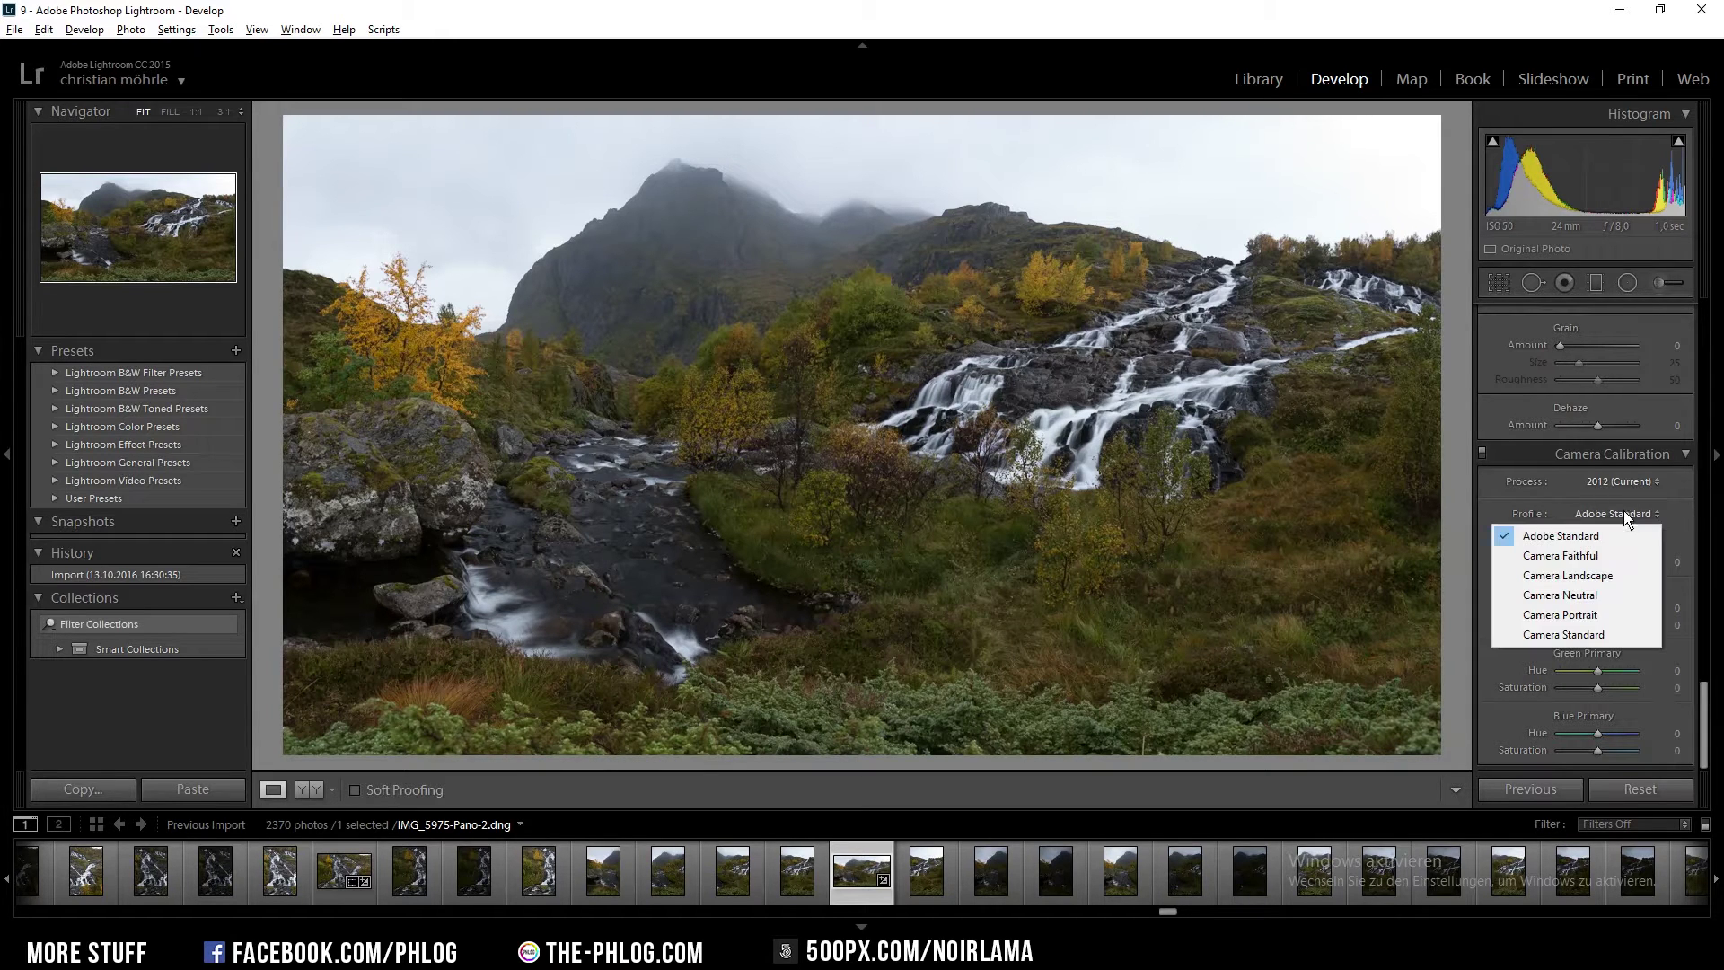
{"action": "left_click", "coordinate": [1589, 552]}
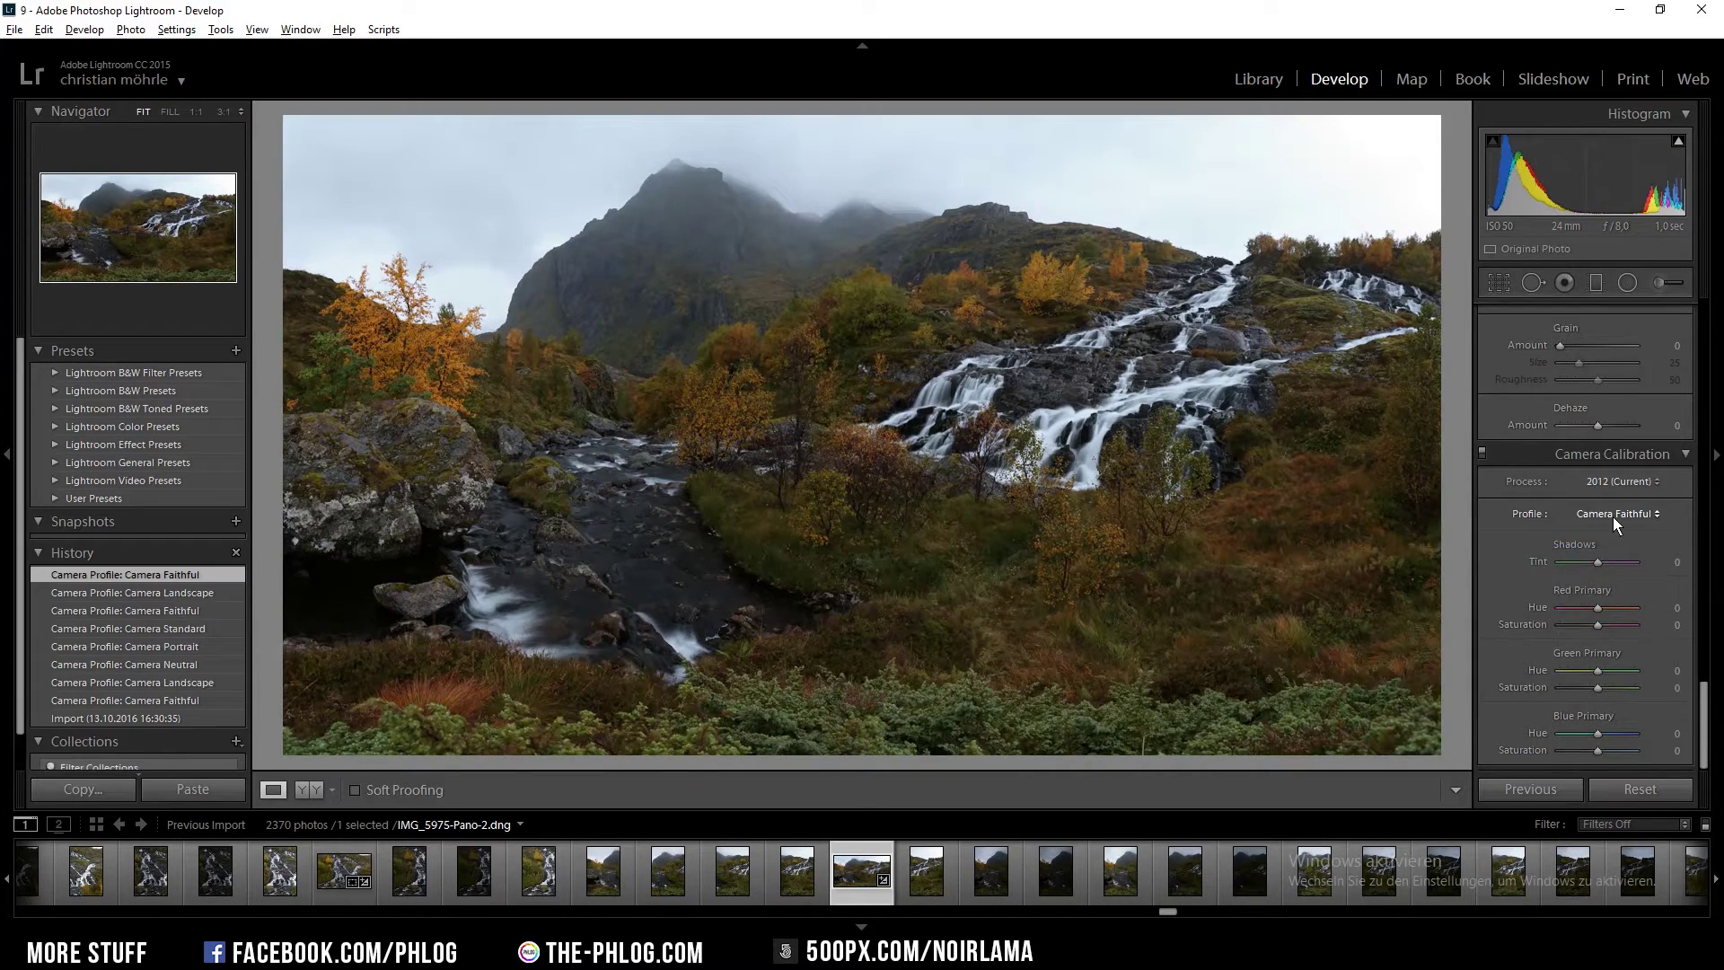
{"action": "left_click", "coordinate": [1613, 515]}
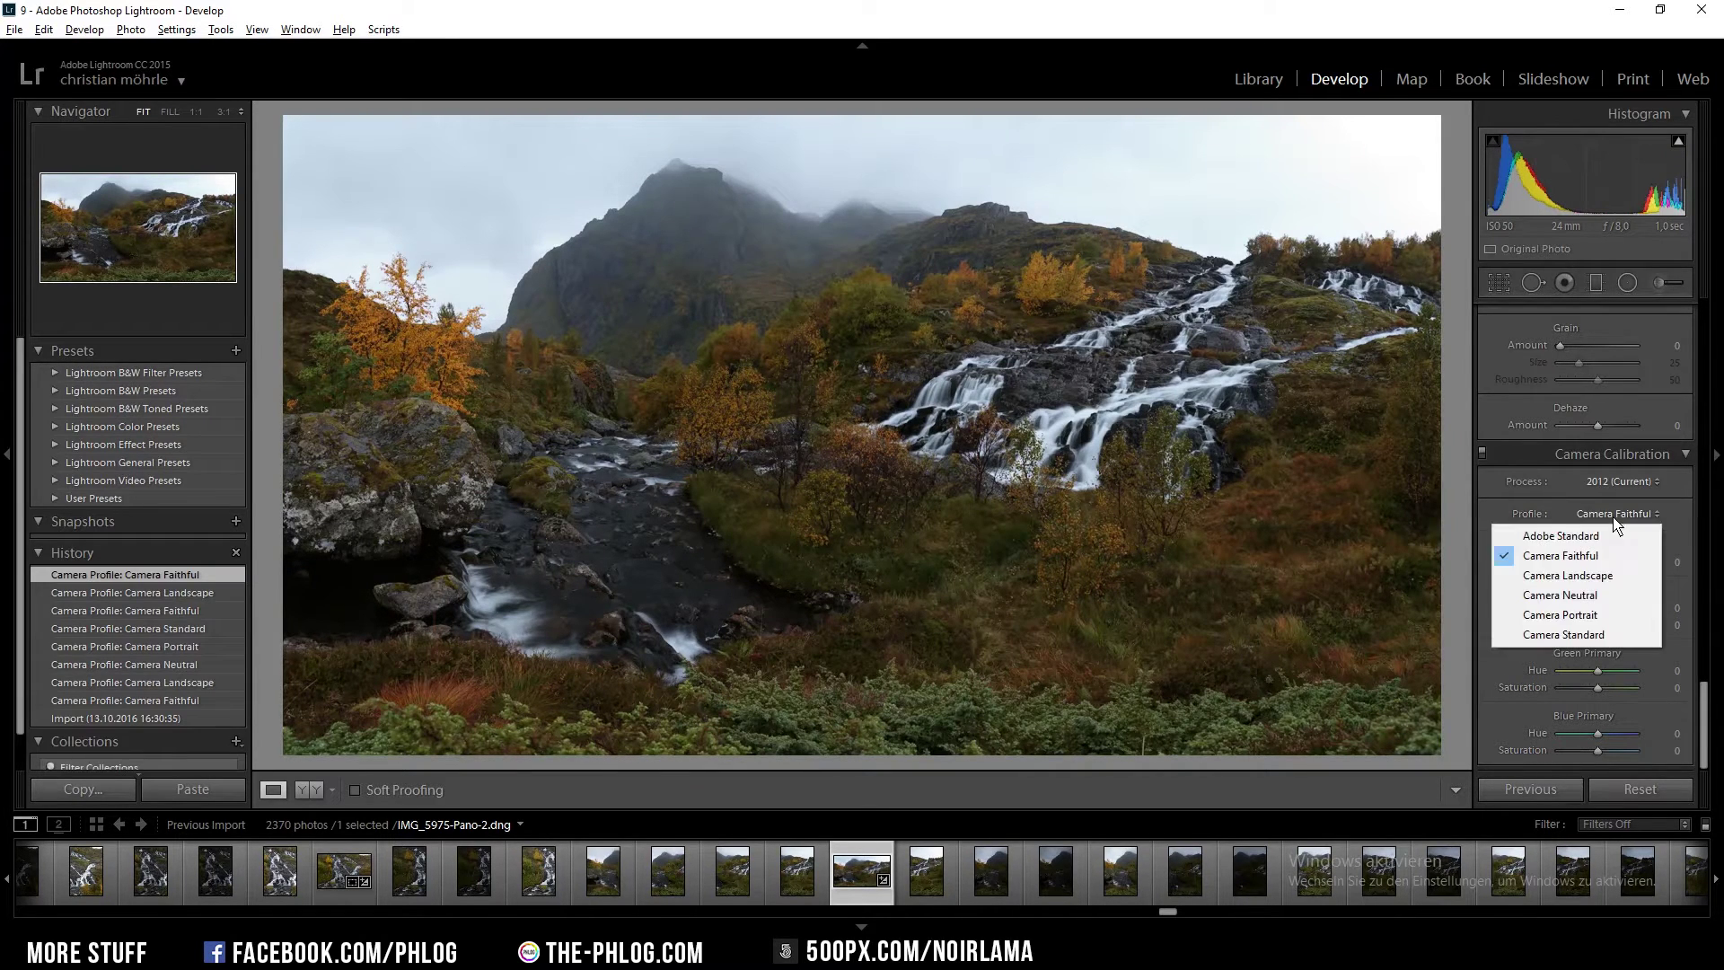
{"action": "left_click", "coordinate": [1595, 574]}
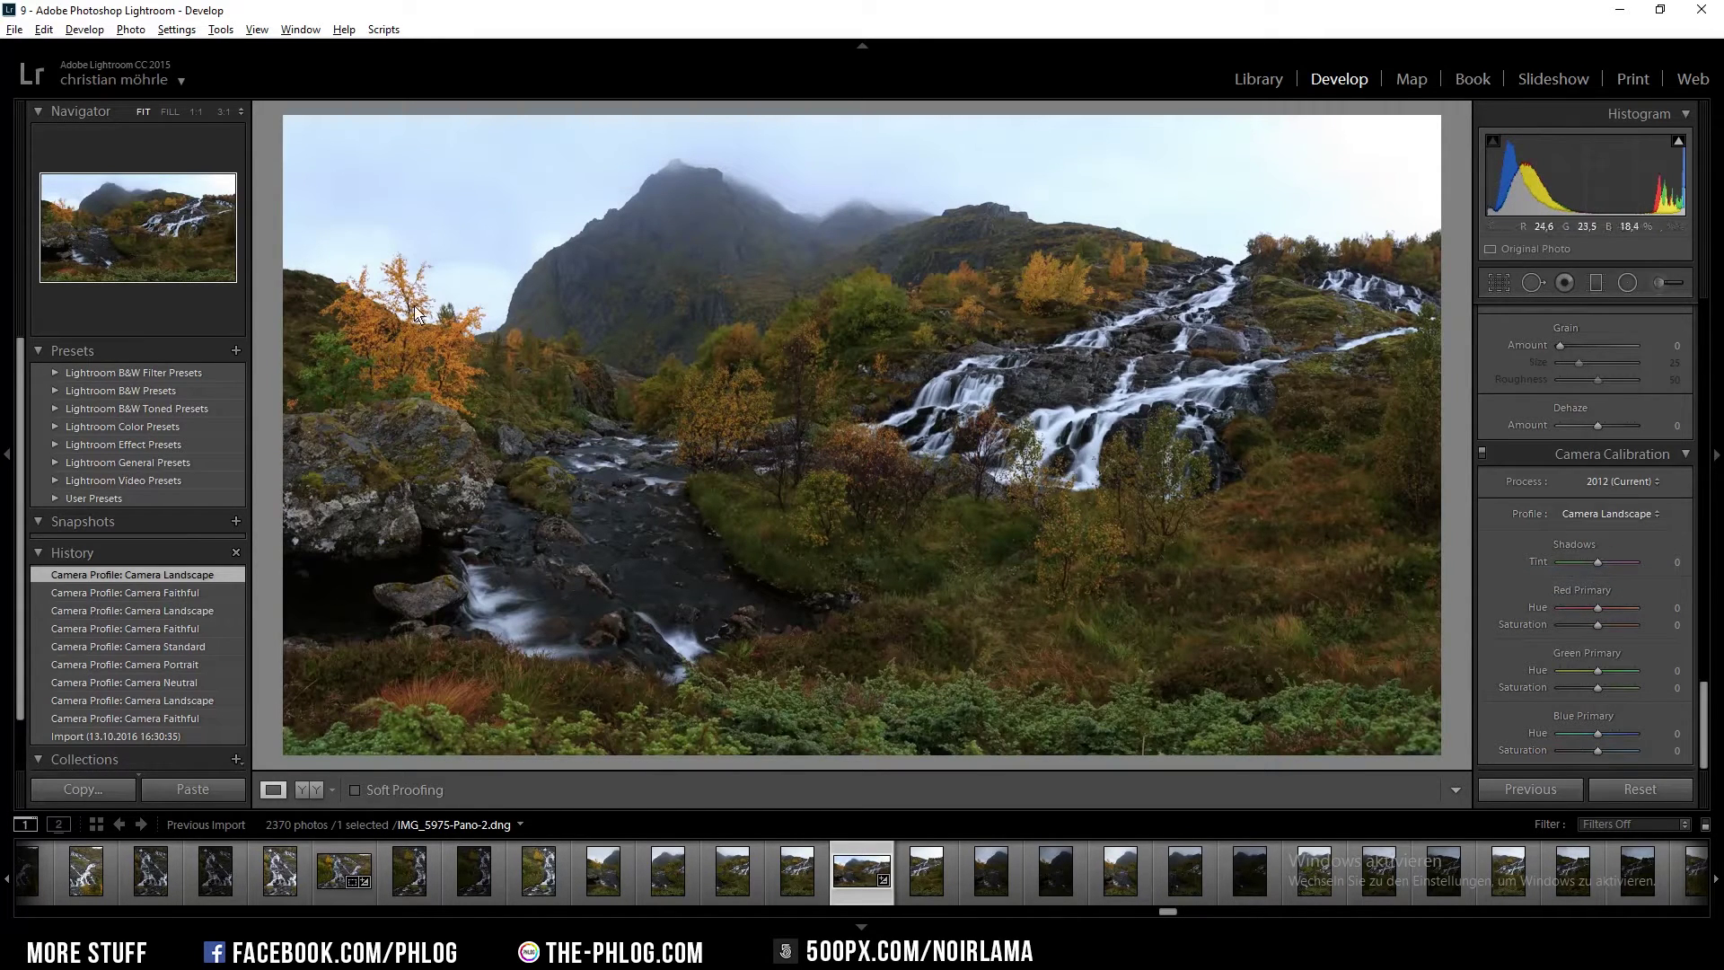
{"action": "left_click", "coordinate": [1657, 512]}
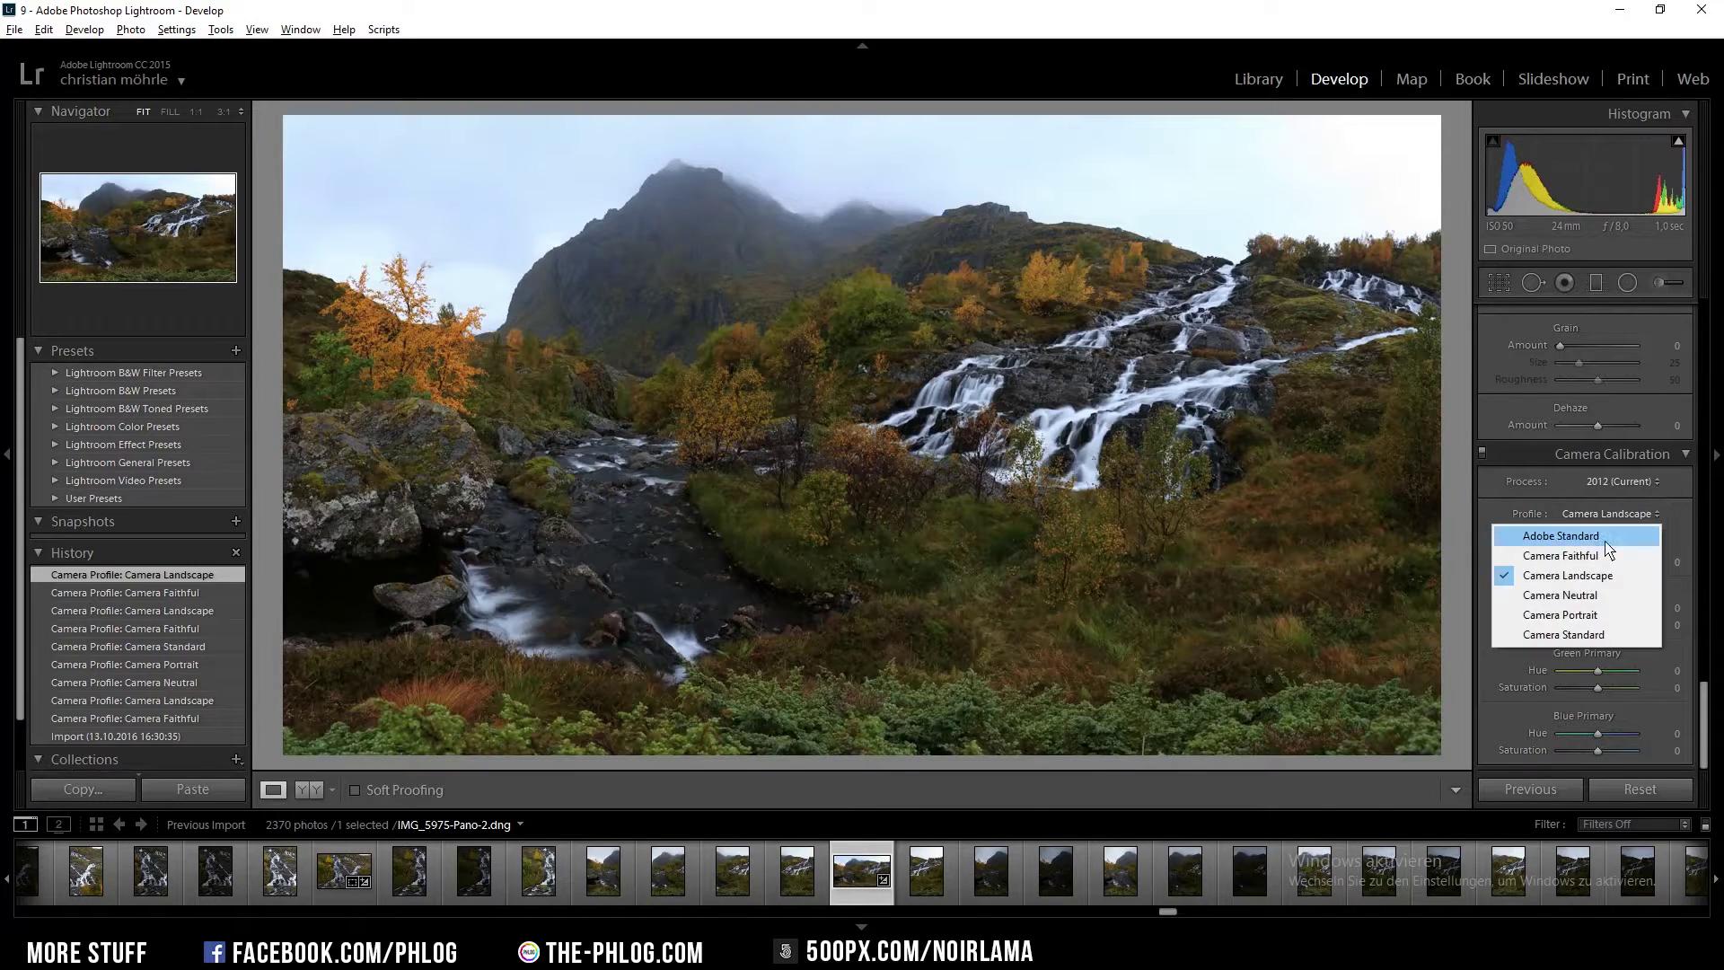
{"action": "left_click", "coordinate": [1593, 556]}
{"action": "left_click", "coordinate": [1599, 512]}
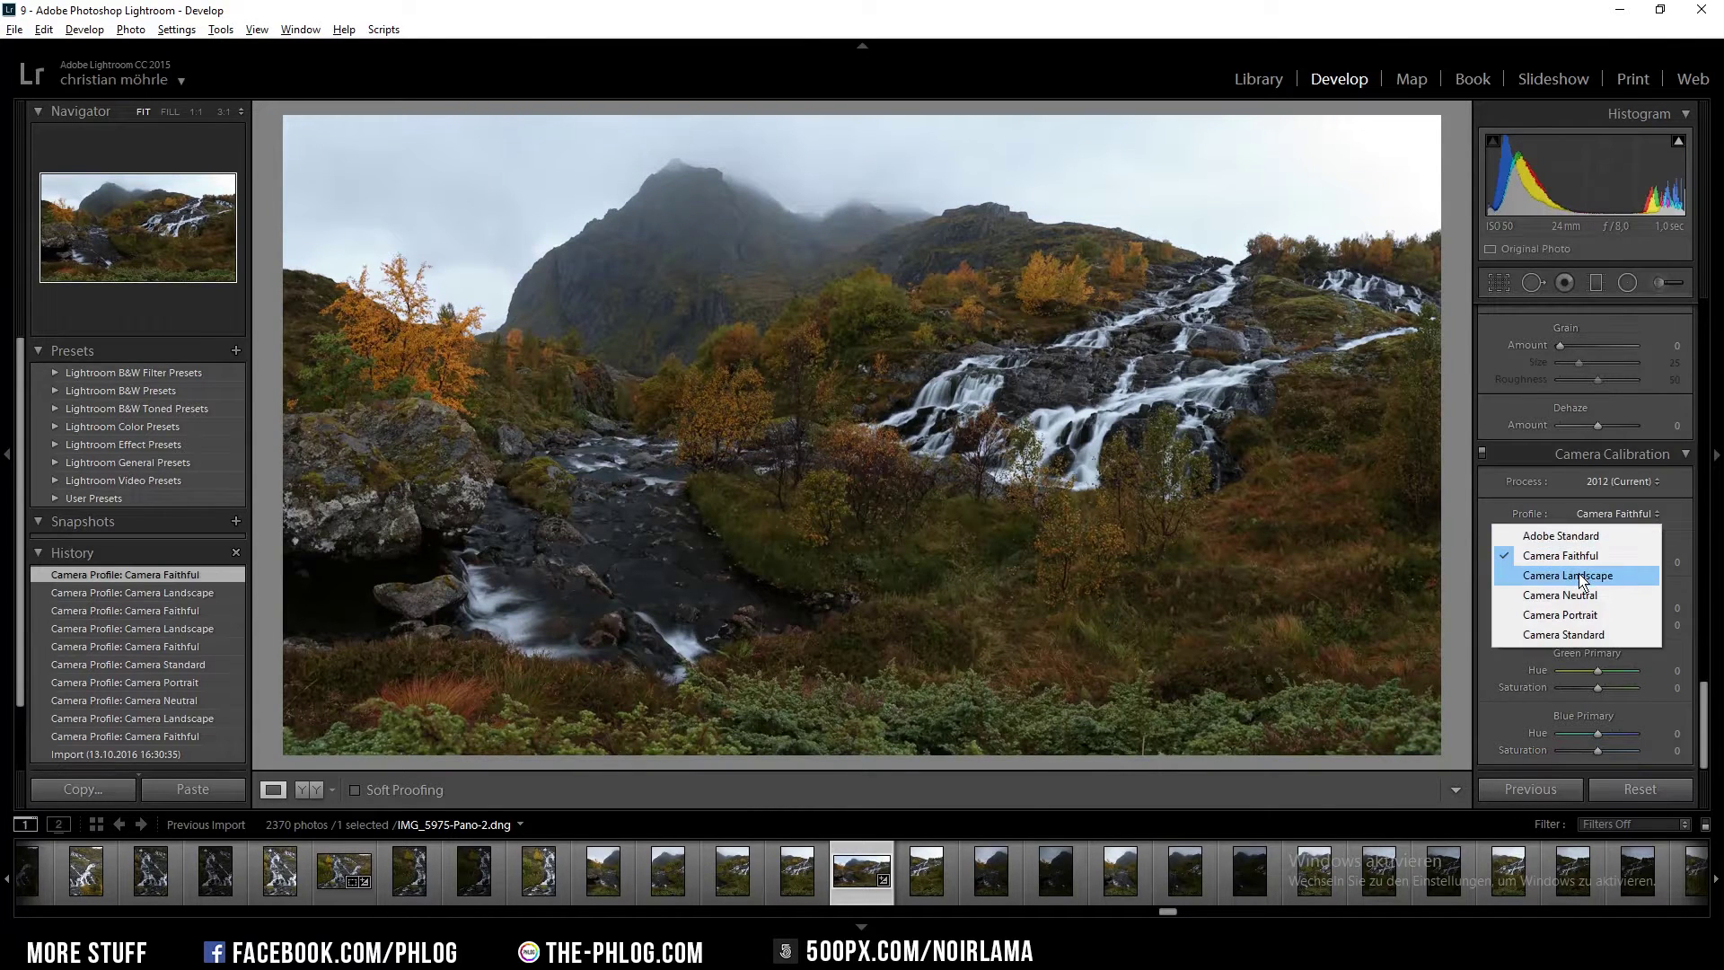
{"action": "left_click", "coordinate": [1568, 575]}
- In Lens Corrections, enable Remove Chromatic Aberration and Enable Profile Corrections
{"action": "scroll", "coordinate": [1586, 571], "scroll_direction": "up", "scroll_amount": 8}
{"action": "scroll", "coordinate": [1582, 534], "scroll_direction": "up", "scroll_amount": 5}
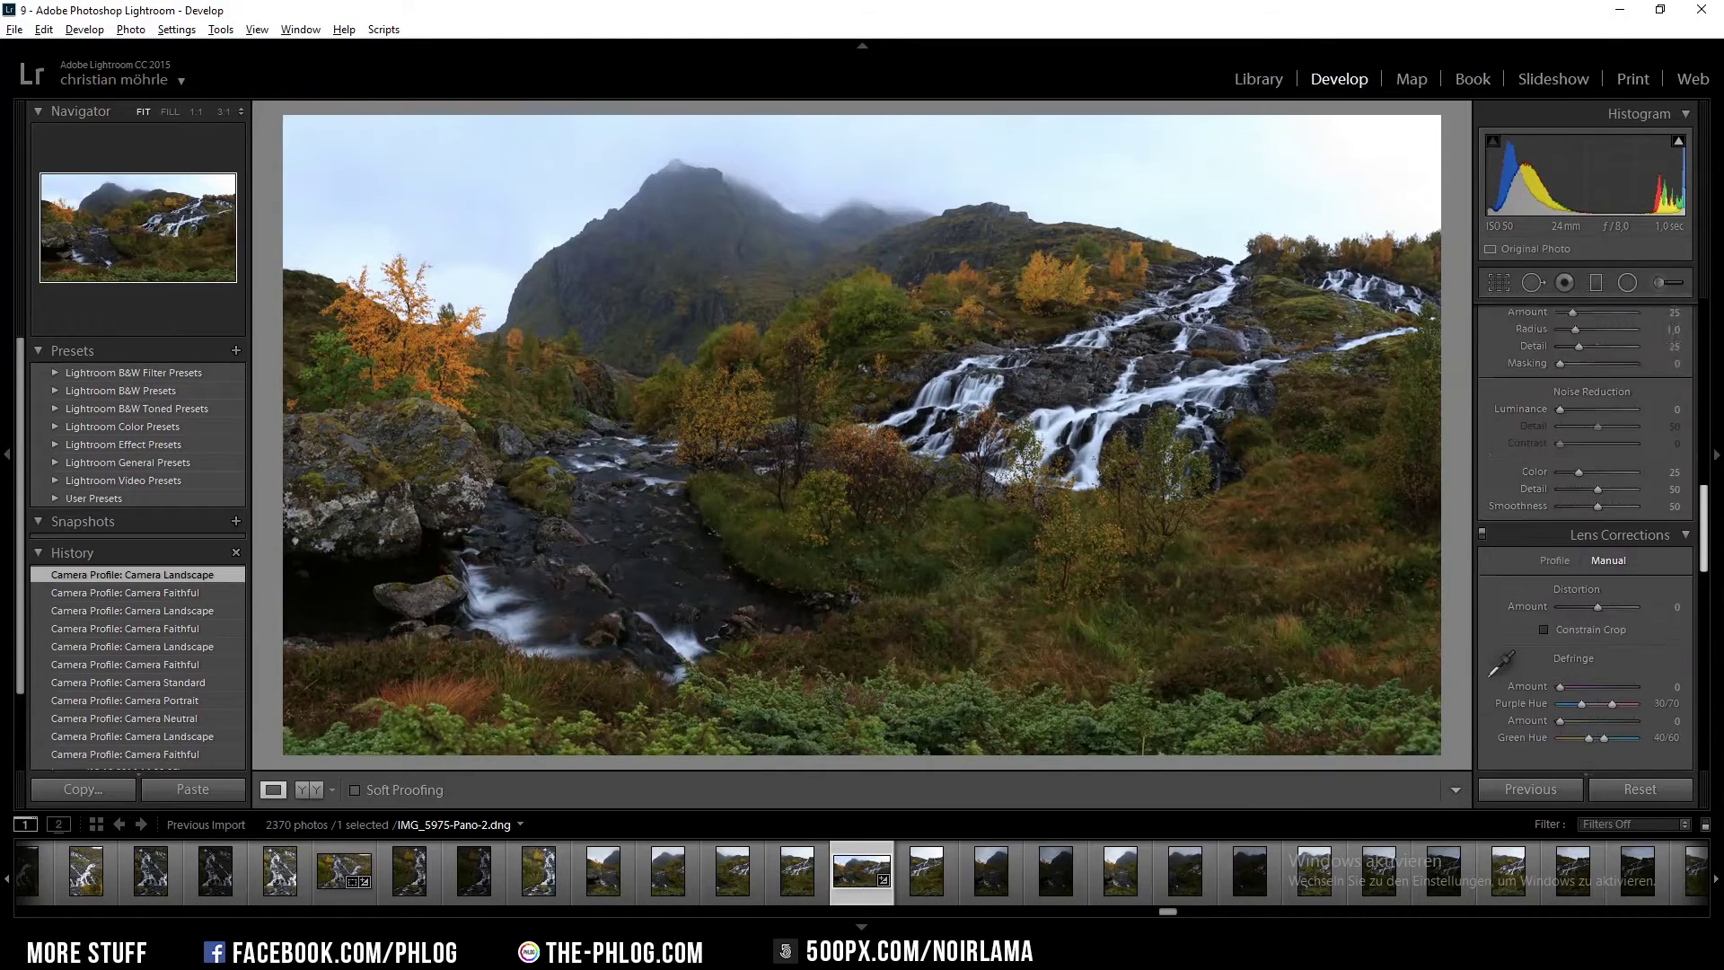
{"action": "left_click", "coordinate": [1546, 542]}
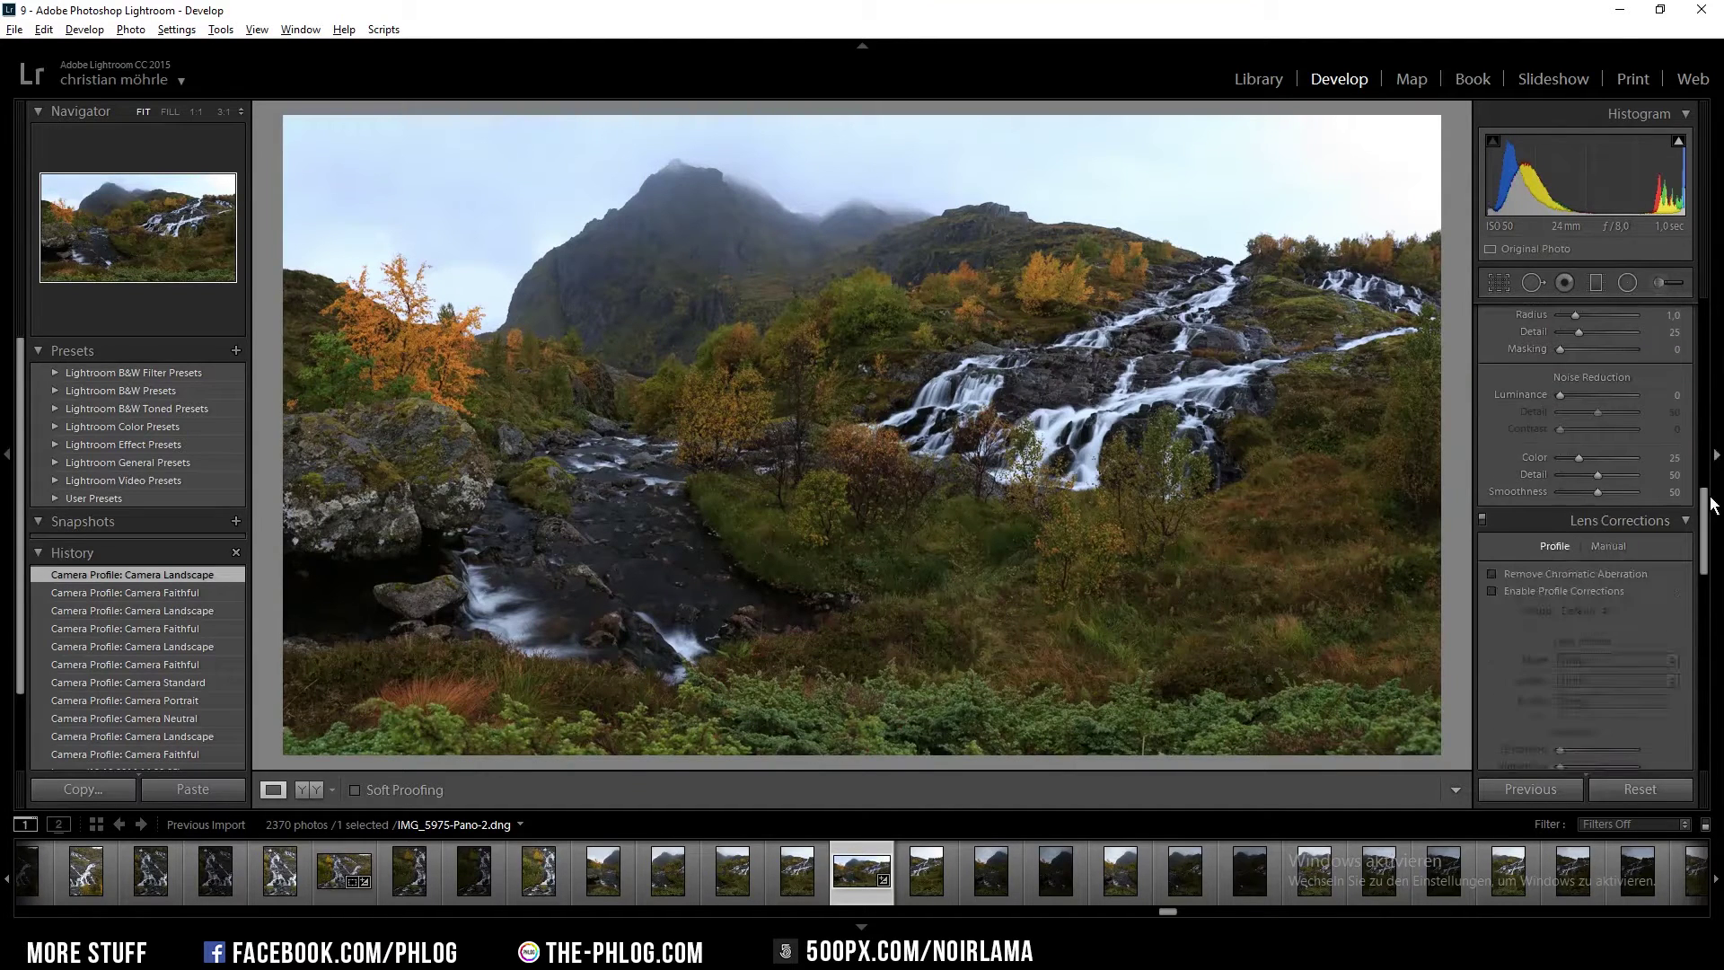
{"action": "scroll", "coordinate": [1552, 520], "scroll_direction": "down", "scroll_amount": 2}
{"action": "left_click", "coordinate": [1555, 483]}
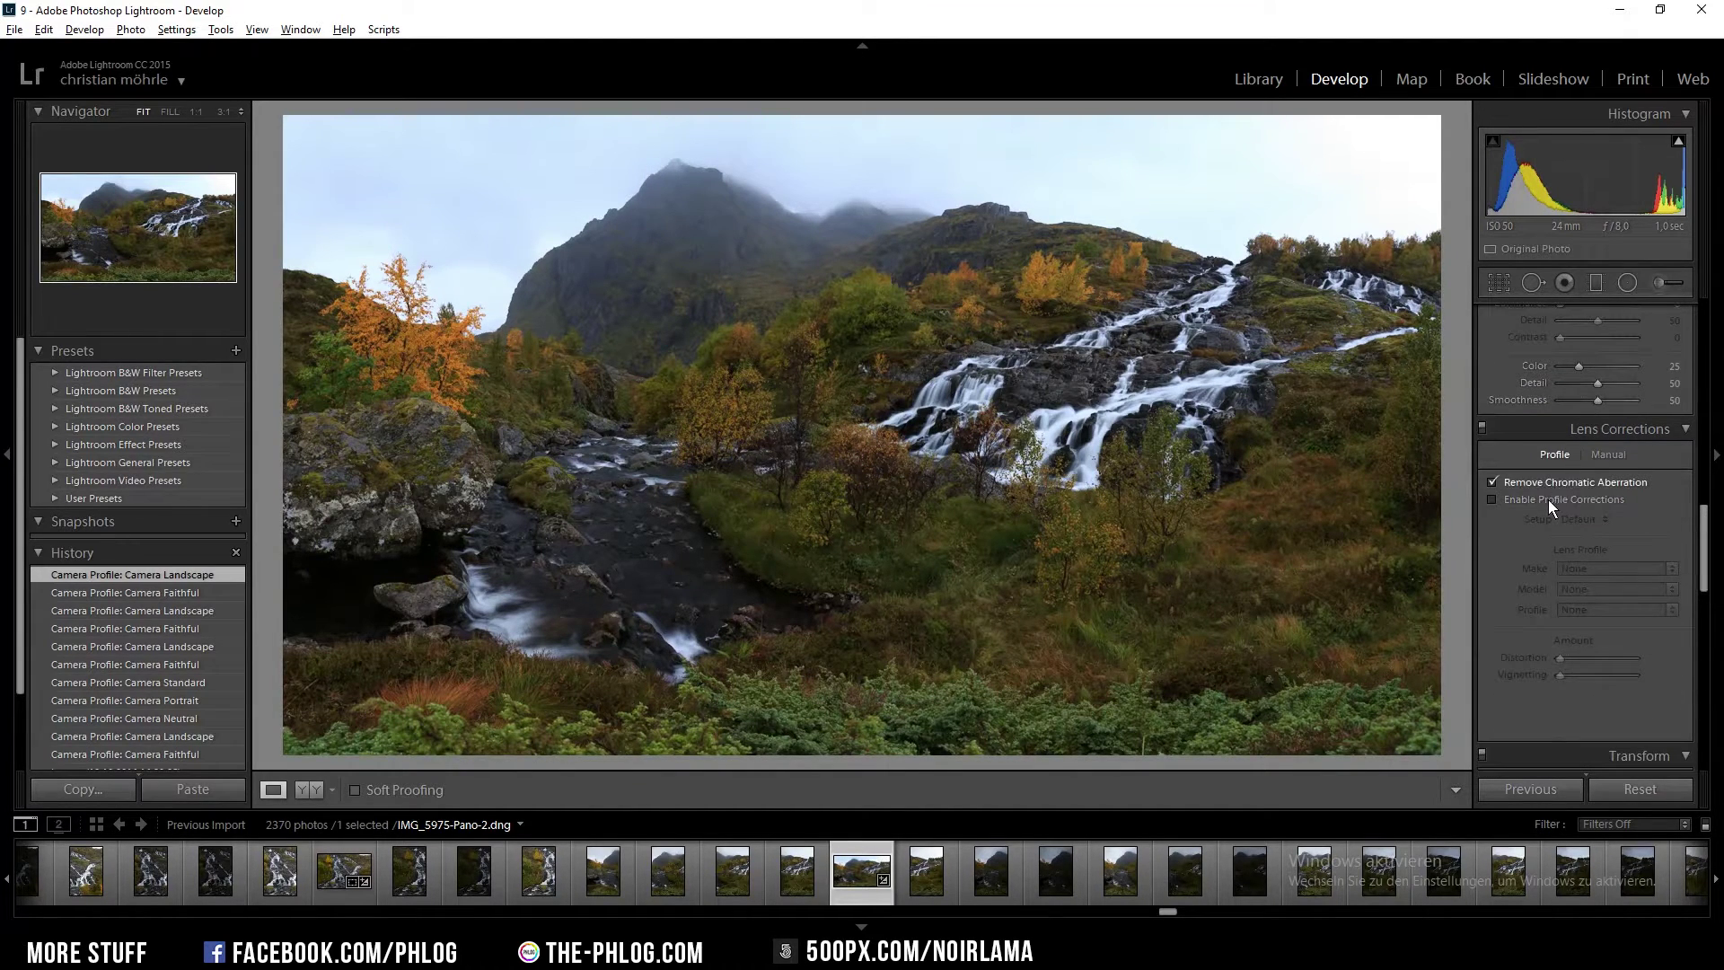
{"action": "left_click", "coordinate": [1549, 500]}
{"action": "scroll", "coordinate": [1689, 357], "scroll_direction": "up", "scroll_amount": 10}
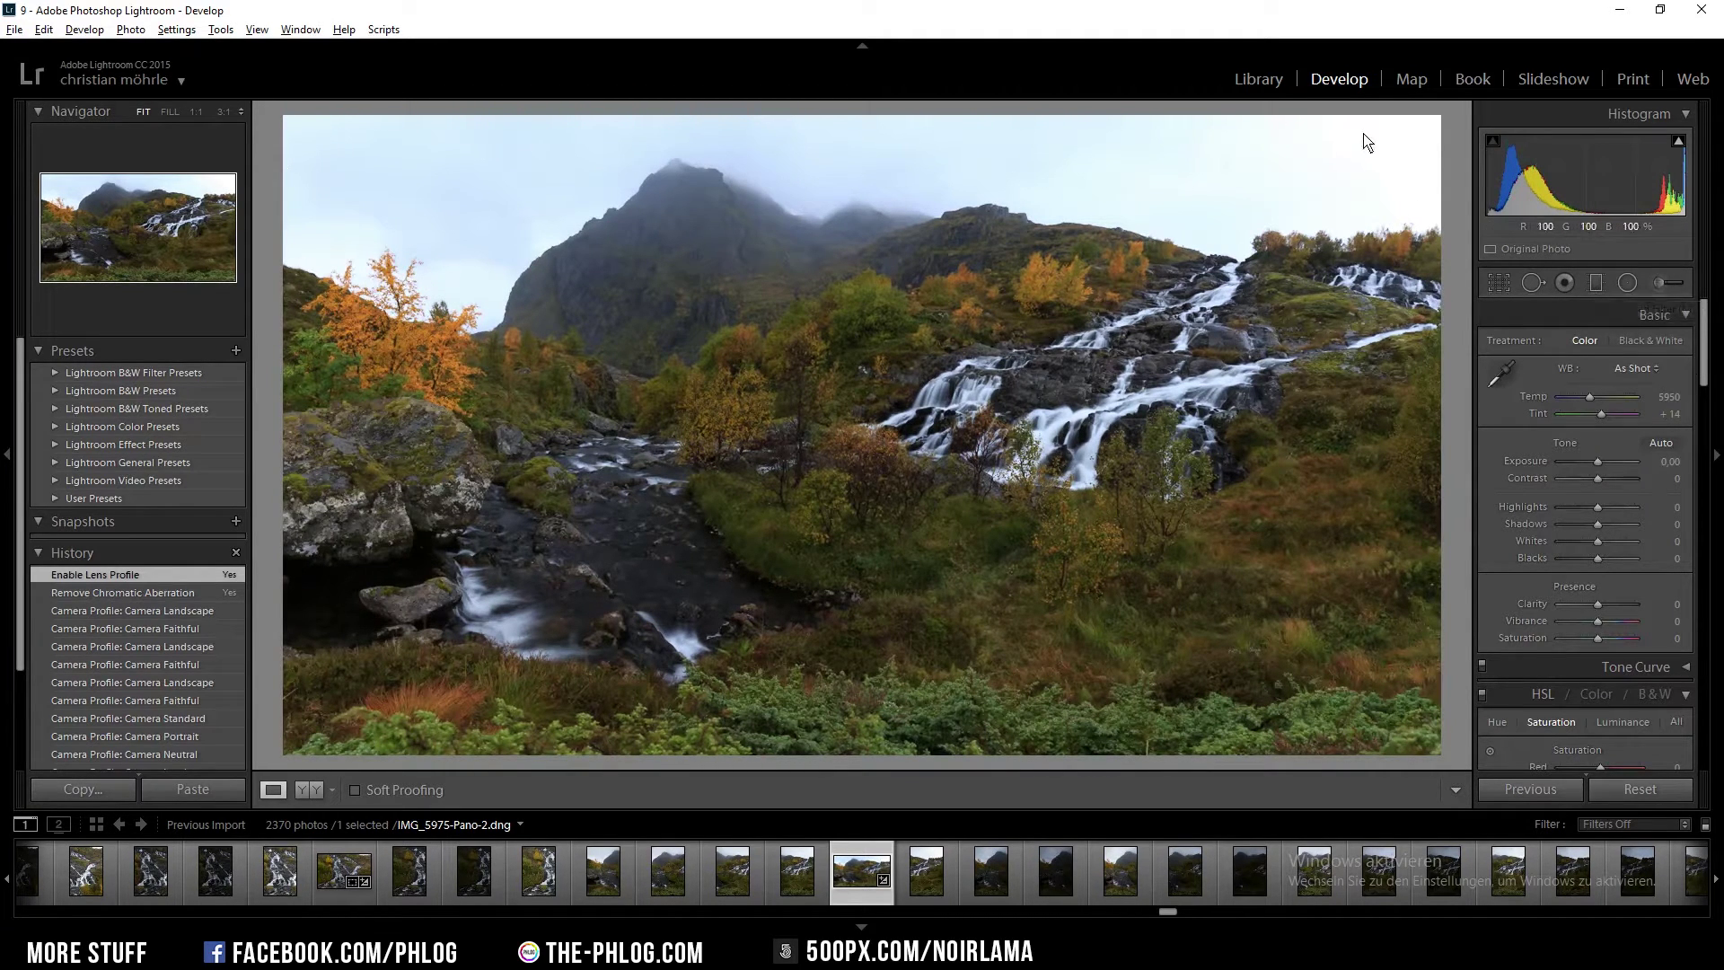
{"action": "left_click", "coordinate": [1595, 284]}
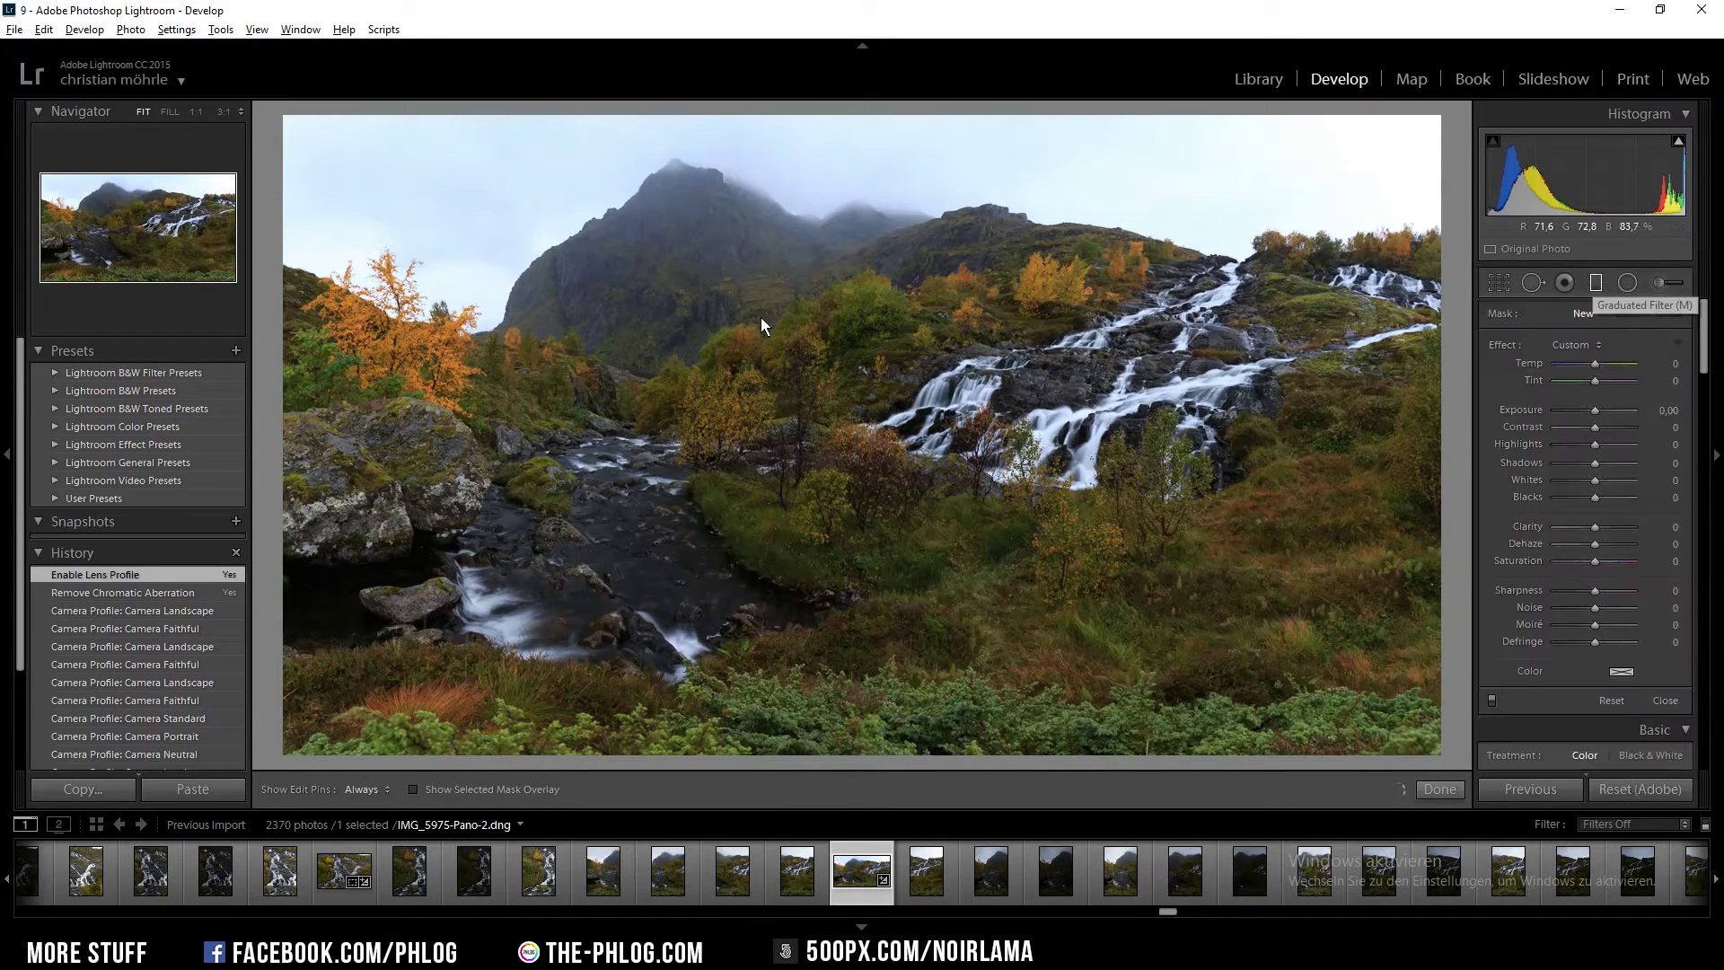
- Add two sky graduated filters: one with highlights at -100, one at exposure -0.87 upper-right
{"action": "left_click_drag", "start_coordinate": [759, 189], "coordinate": [765, 368]}
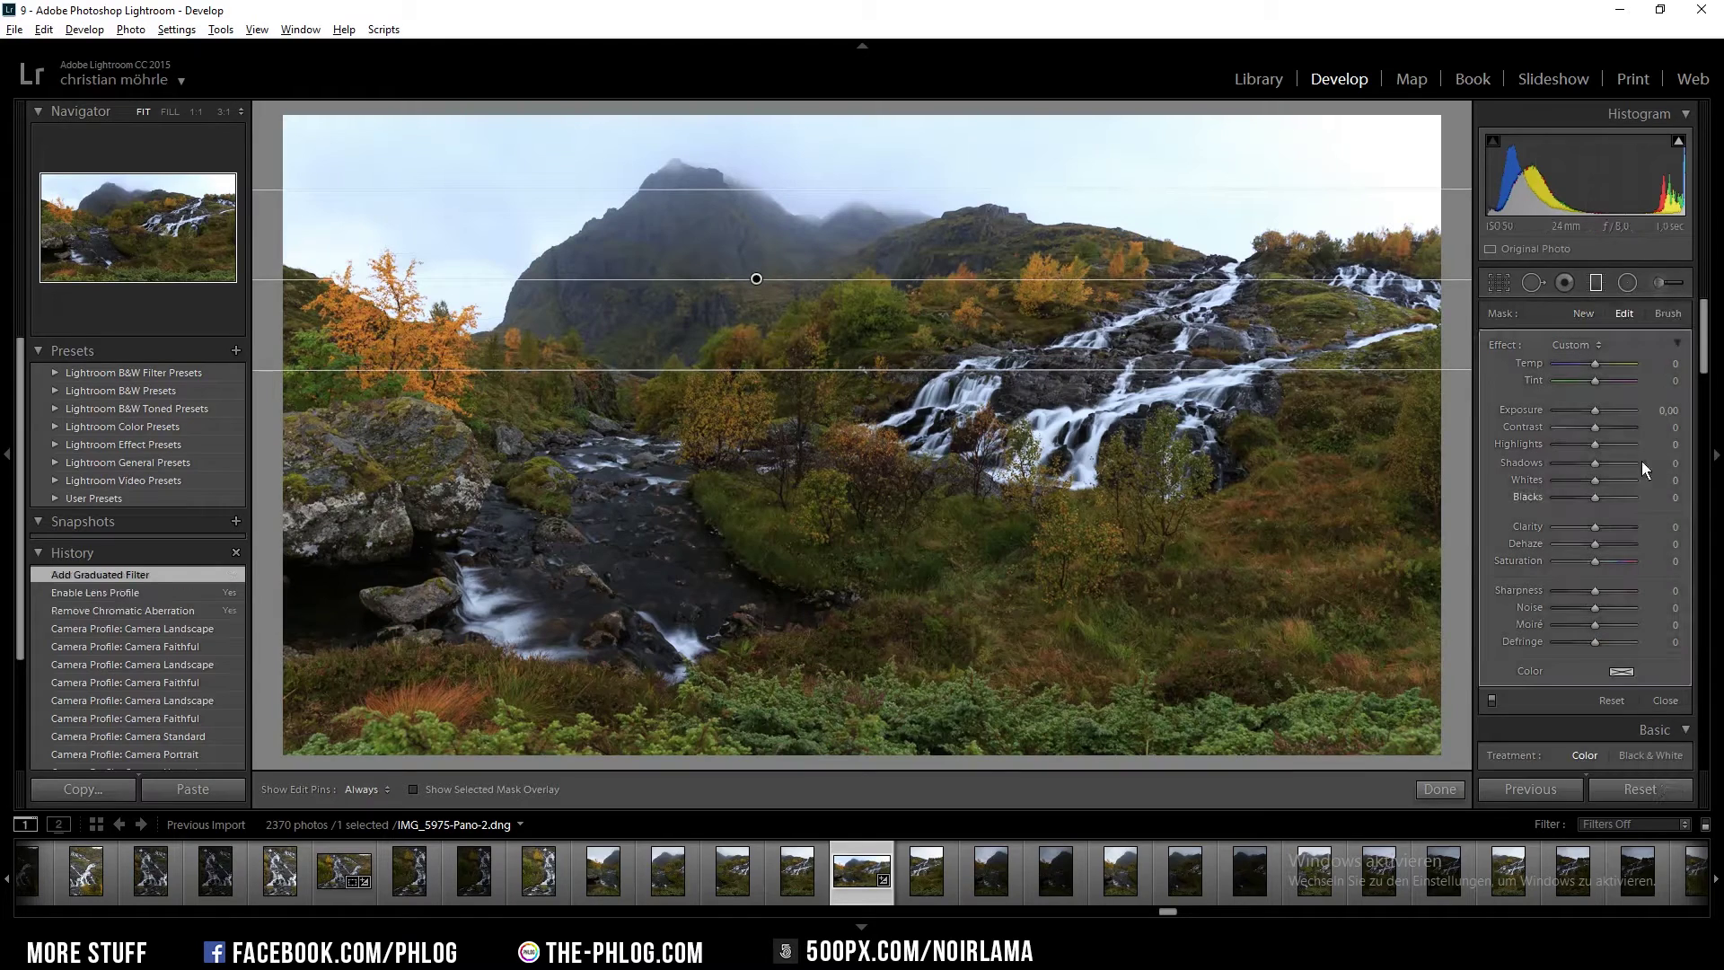
{"action": "left_click_drag", "start_coordinate": [1595, 444], "coordinate": [1517, 440]}
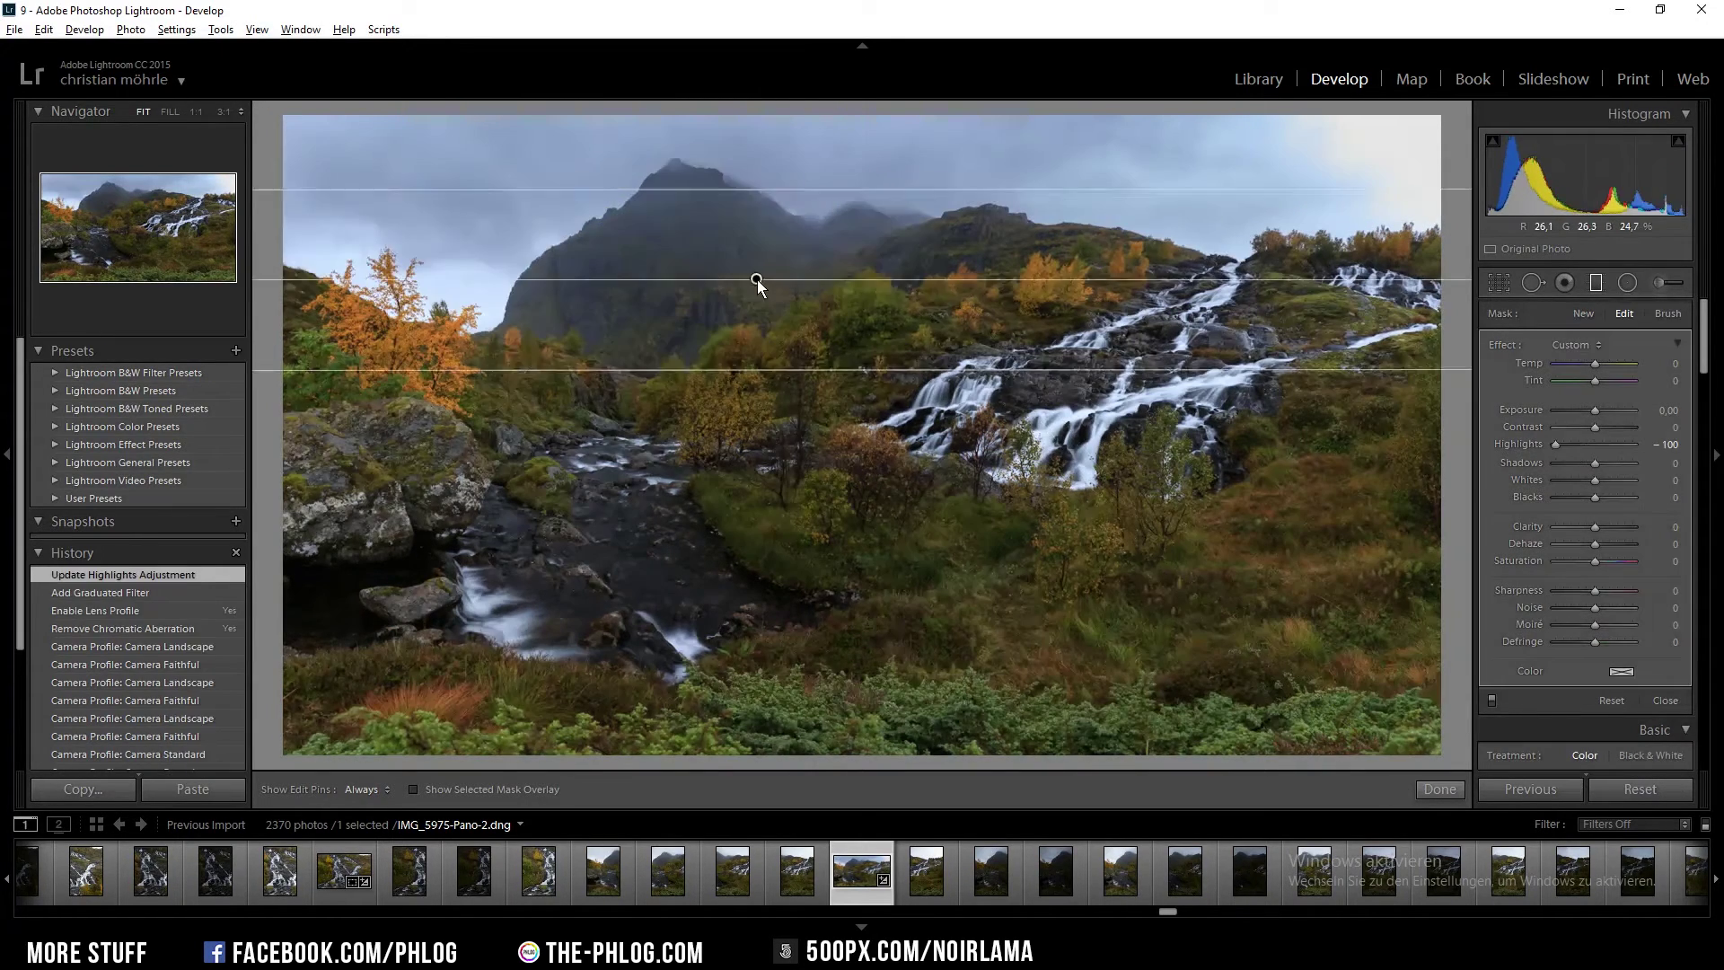
{"action": "key", "text": "m"}
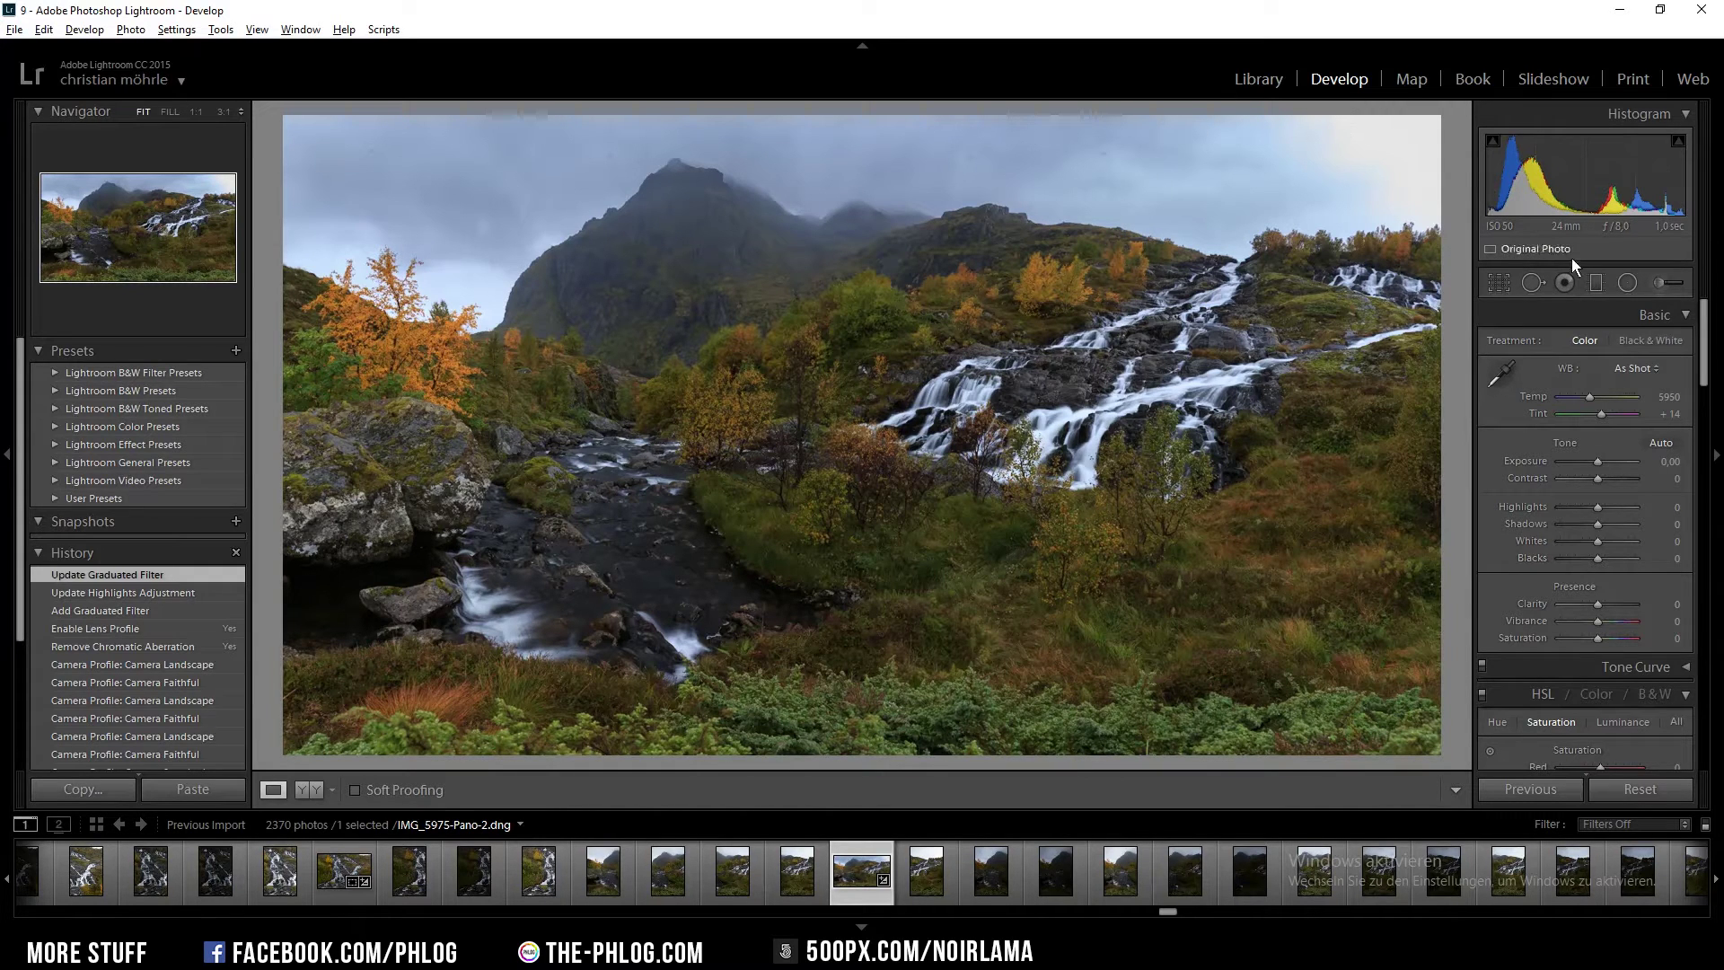
{"action": "left_click", "coordinate": [1594, 280]}
{"action": "left_click_drag", "start_coordinate": [1357, 154], "coordinate": [1322, 240]}
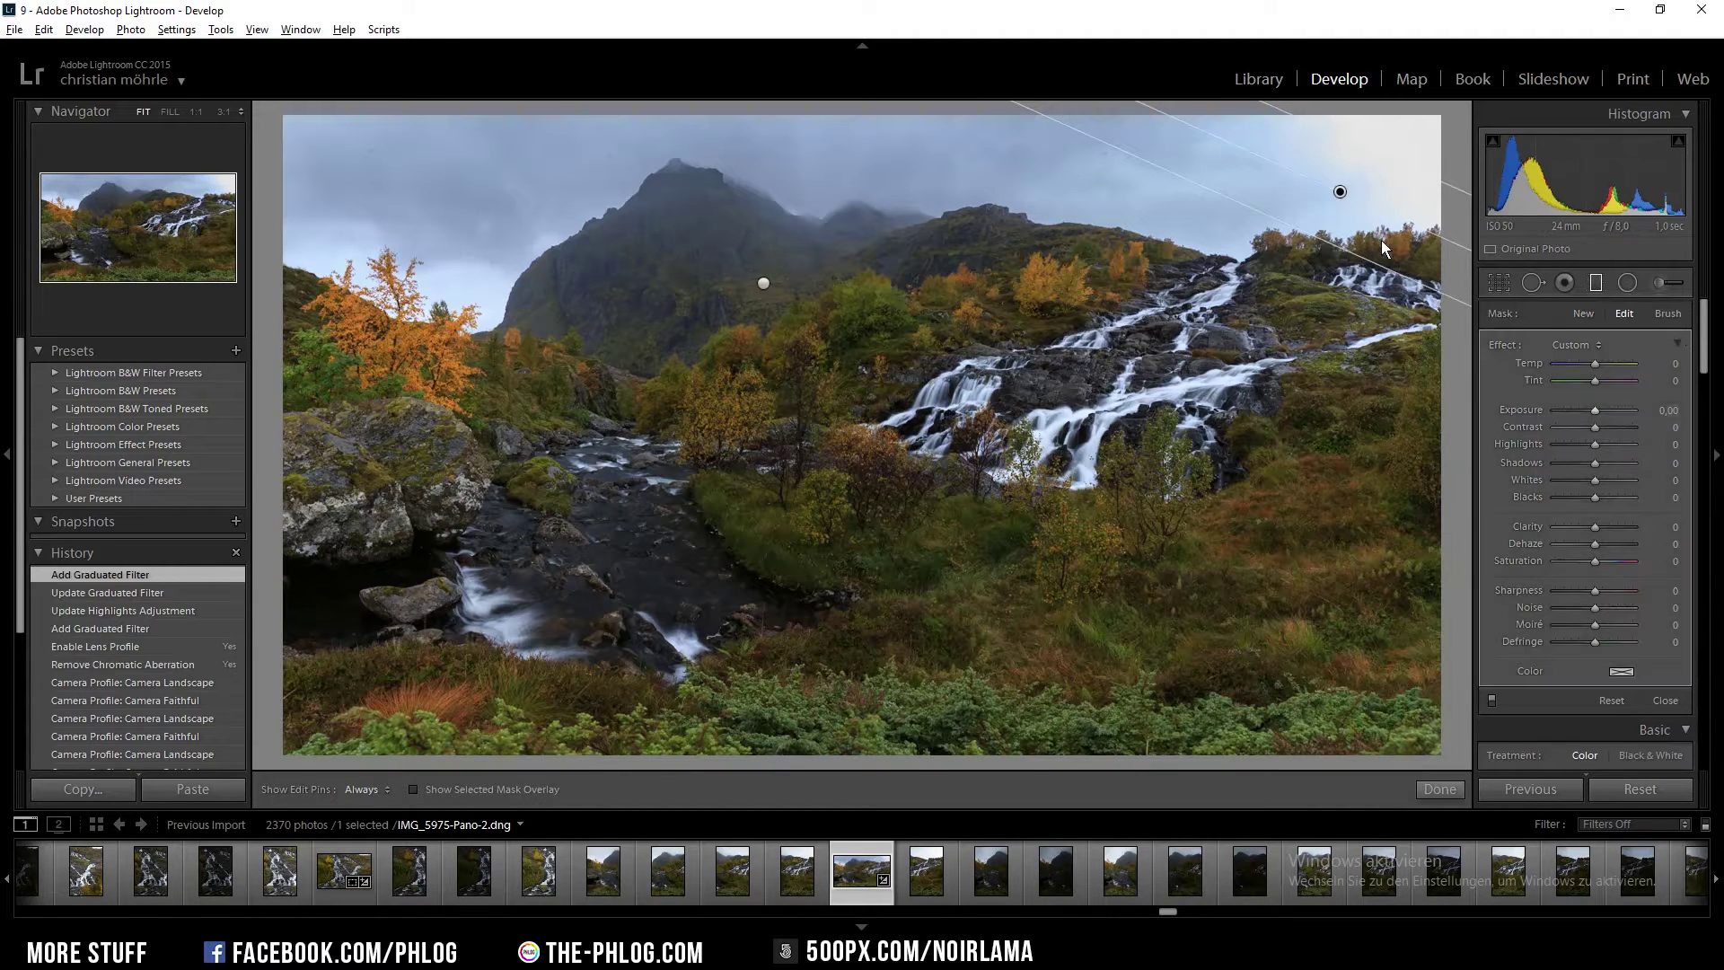
{"action": "left_click_drag", "start_coordinate": [1593, 410], "coordinate": [1584, 407]}
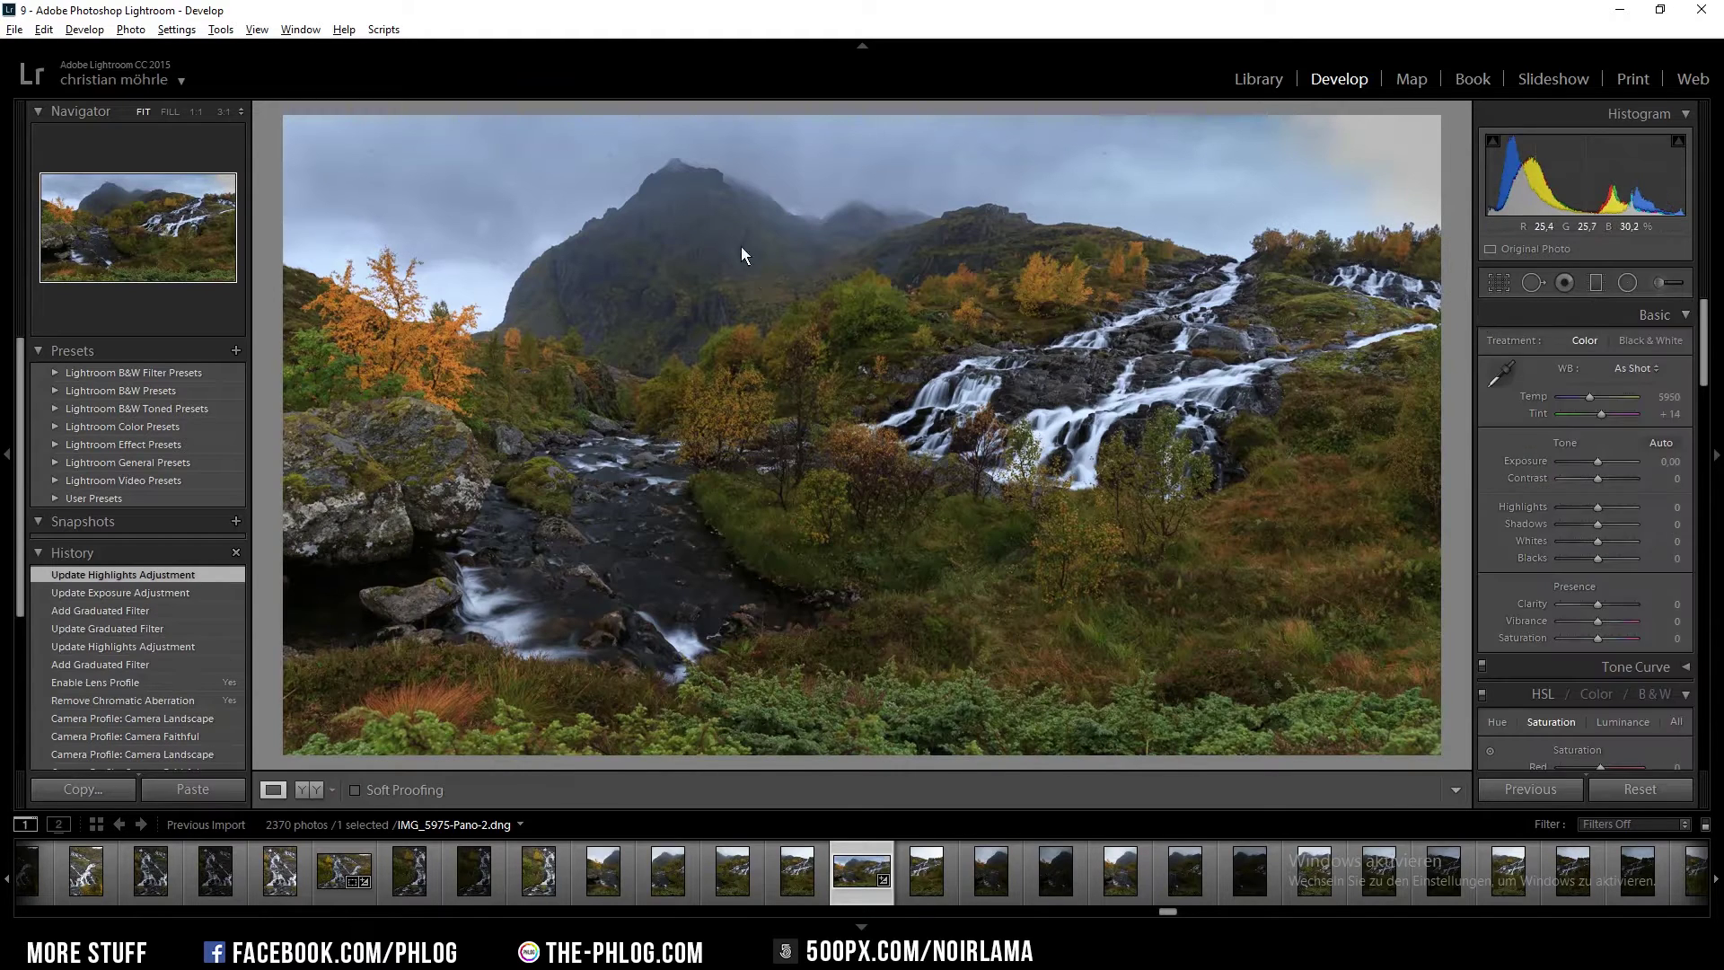
- Give the sky graduated filter Saturation -56 and Contrast 49
{"action": "left_click", "coordinate": [763, 283]}
{"action": "left_click_drag", "start_coordinate": [1594, 561], "coordinate": [1571, 560]}
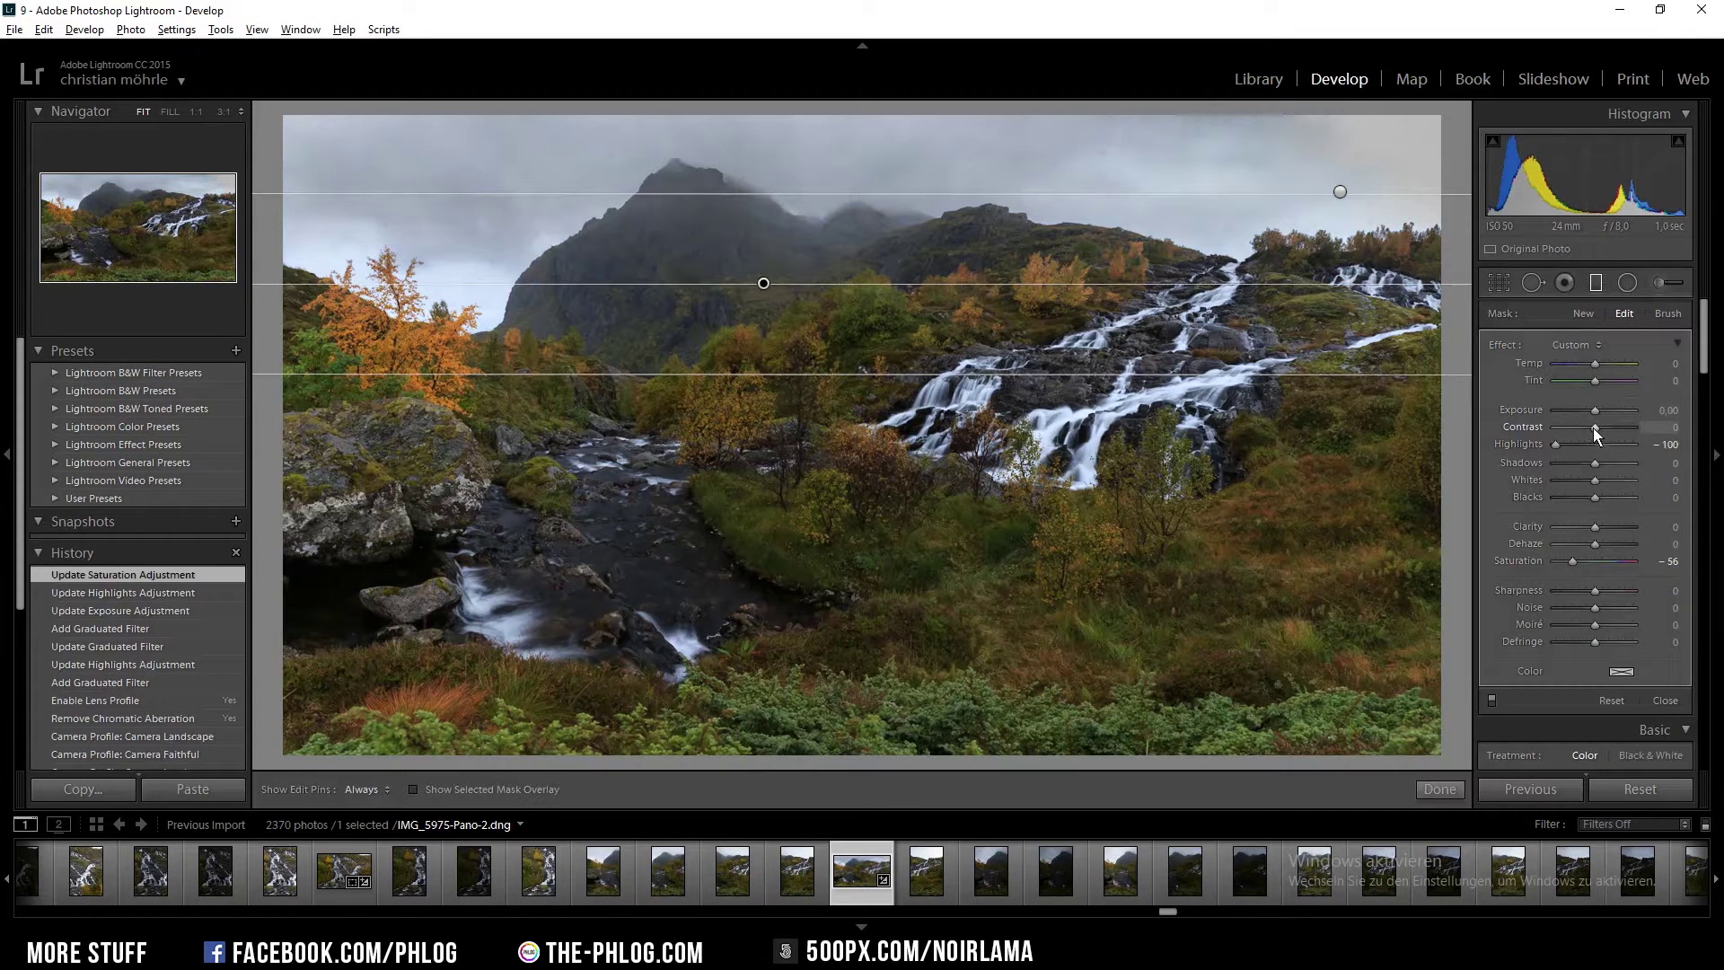
{"action": "left_click_drag", "start_coordinate": [1608, 427], "coordinate": [1615, 424]}
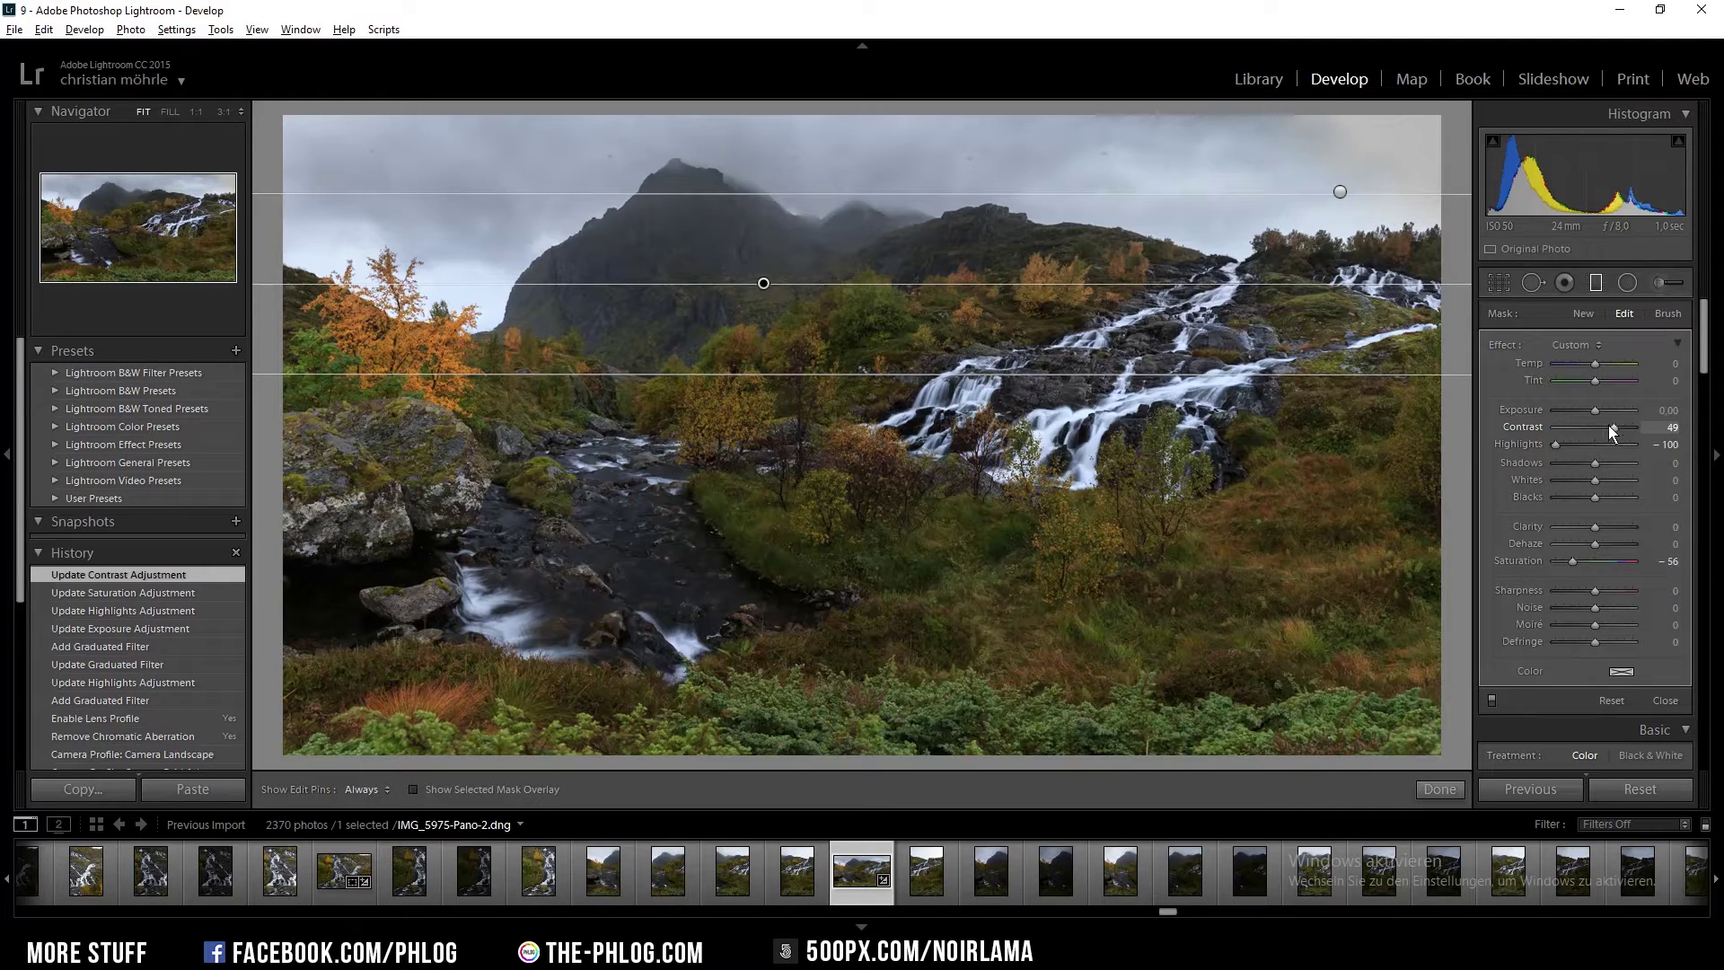
{"action": "left_click", "coordinate": [1595, 285]}
{"action": "left_click", "coordinate": [1533, 283]}
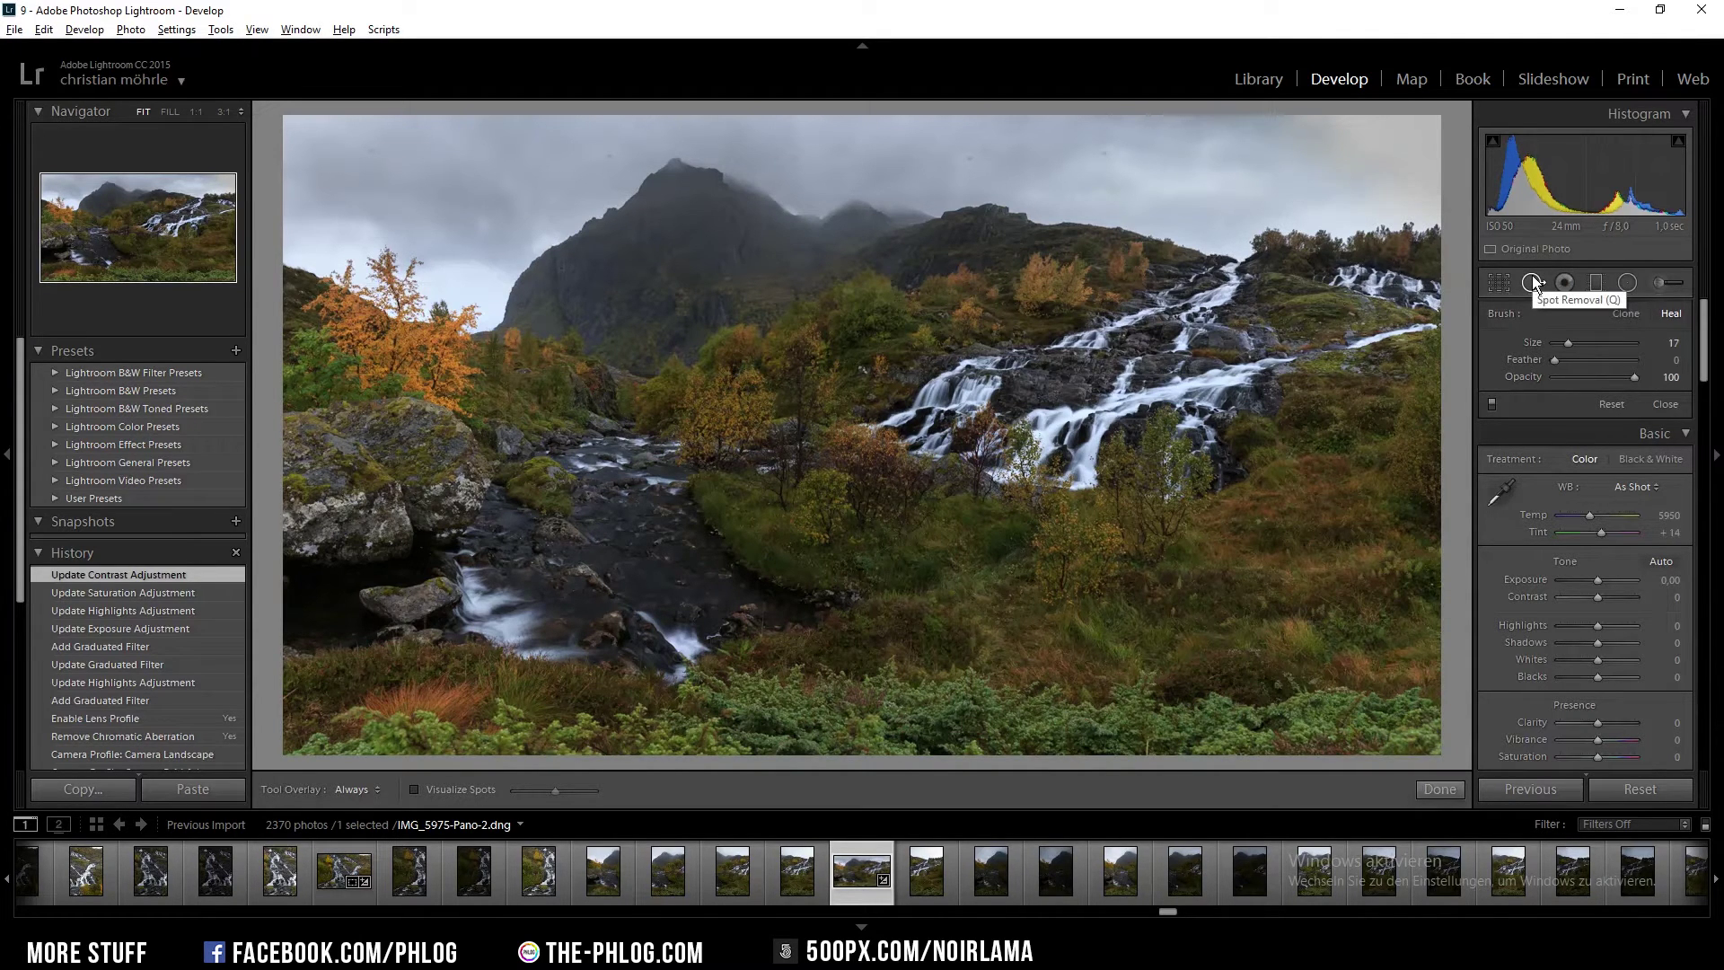
- Heal five dust spots across the sky with Spot Removal, then close it
{"action": "left_click", "coordinate": [372, 150]}
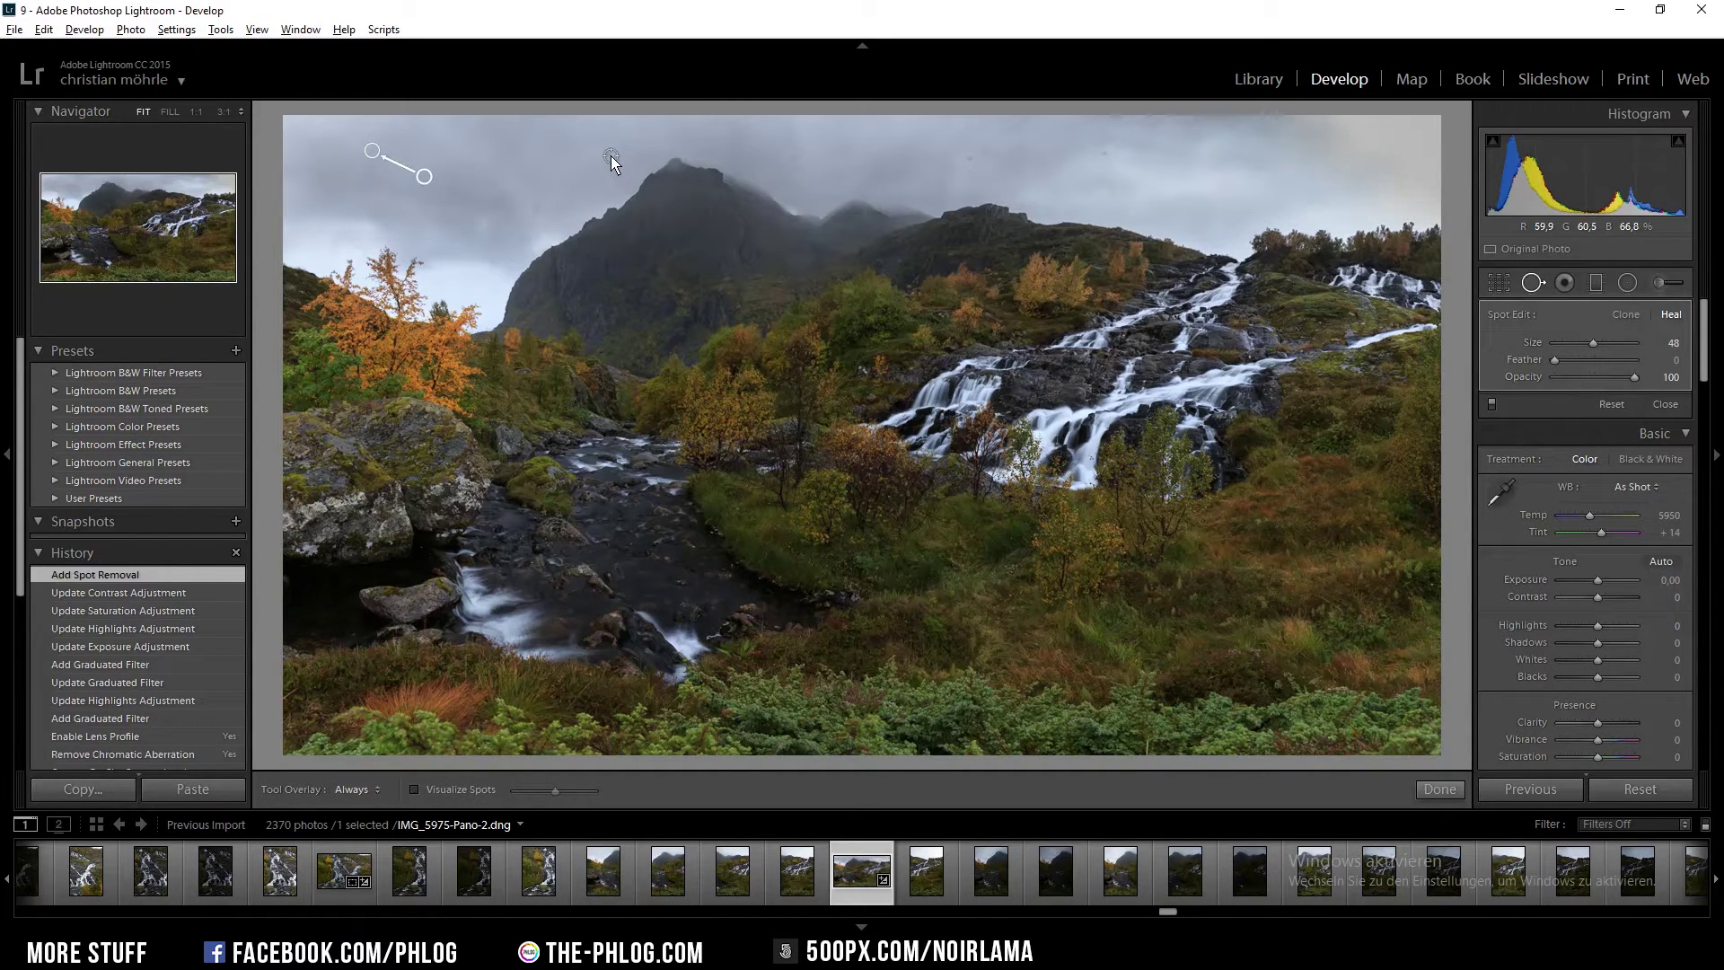
{"action": "left_click", "coordinate": [609, 156]}
{"action": "left_click", "coordinate": [976, 180]}
{"action": "left_click", "coordinate": [1107, 160]}
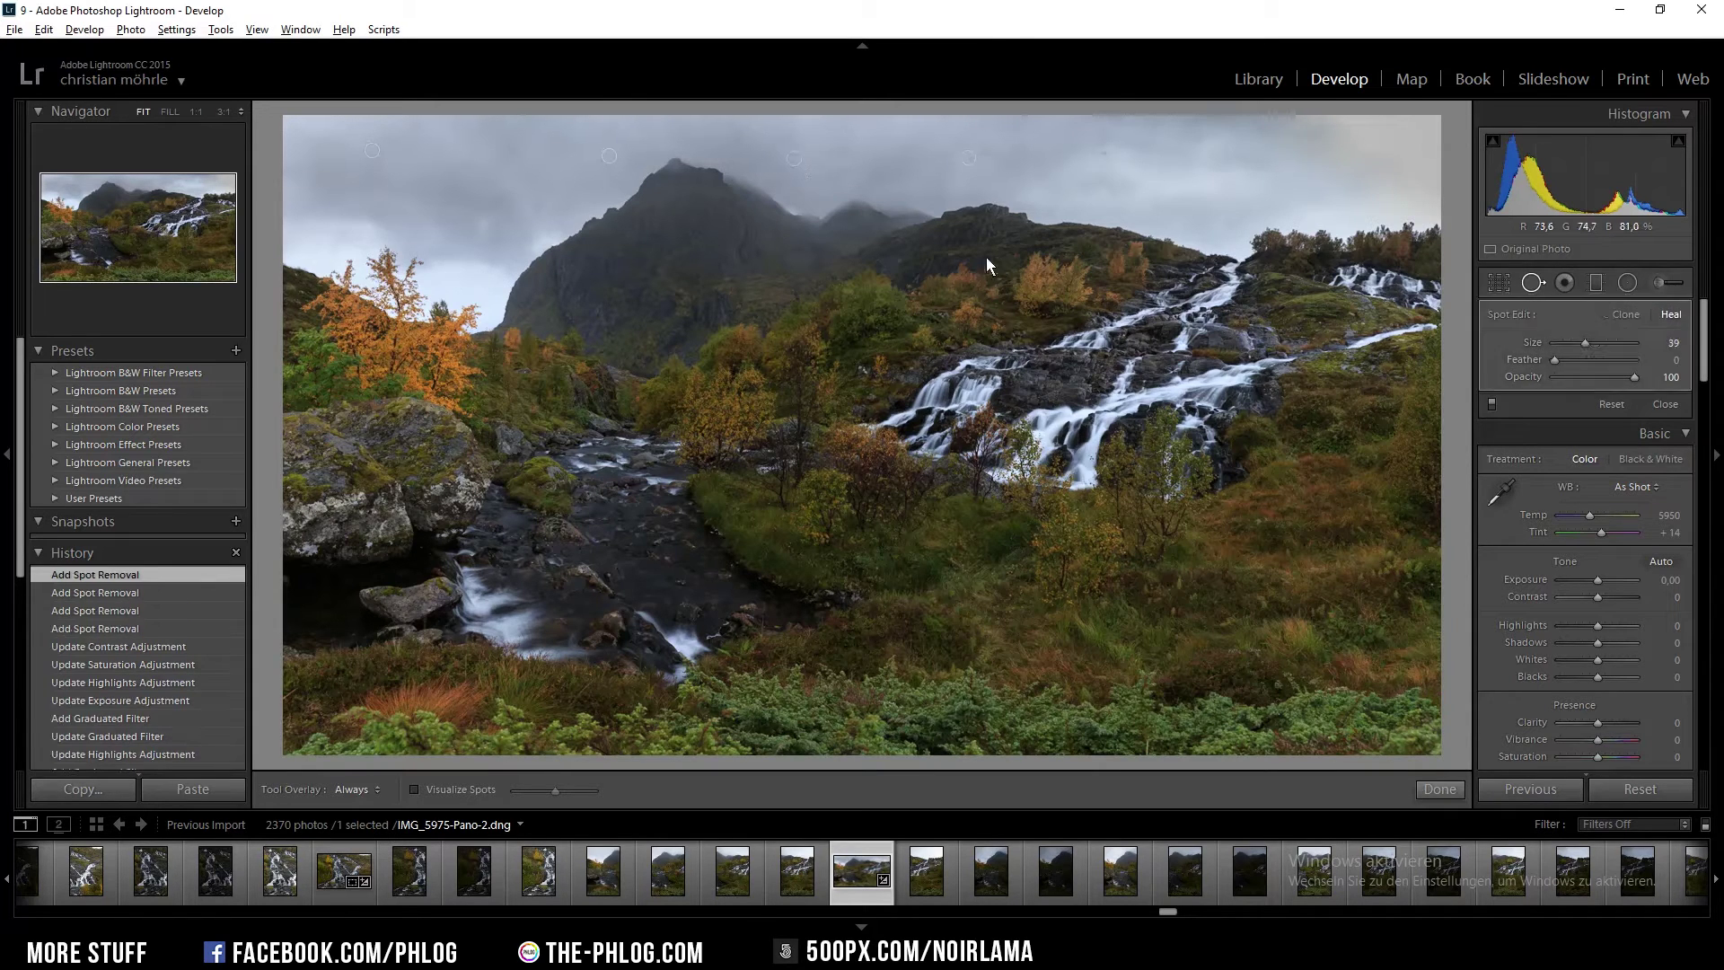
{"action": "left_click", "coordinate": [986, 257]}
{"action": "left_click", "coordinate": [1532, 283]}
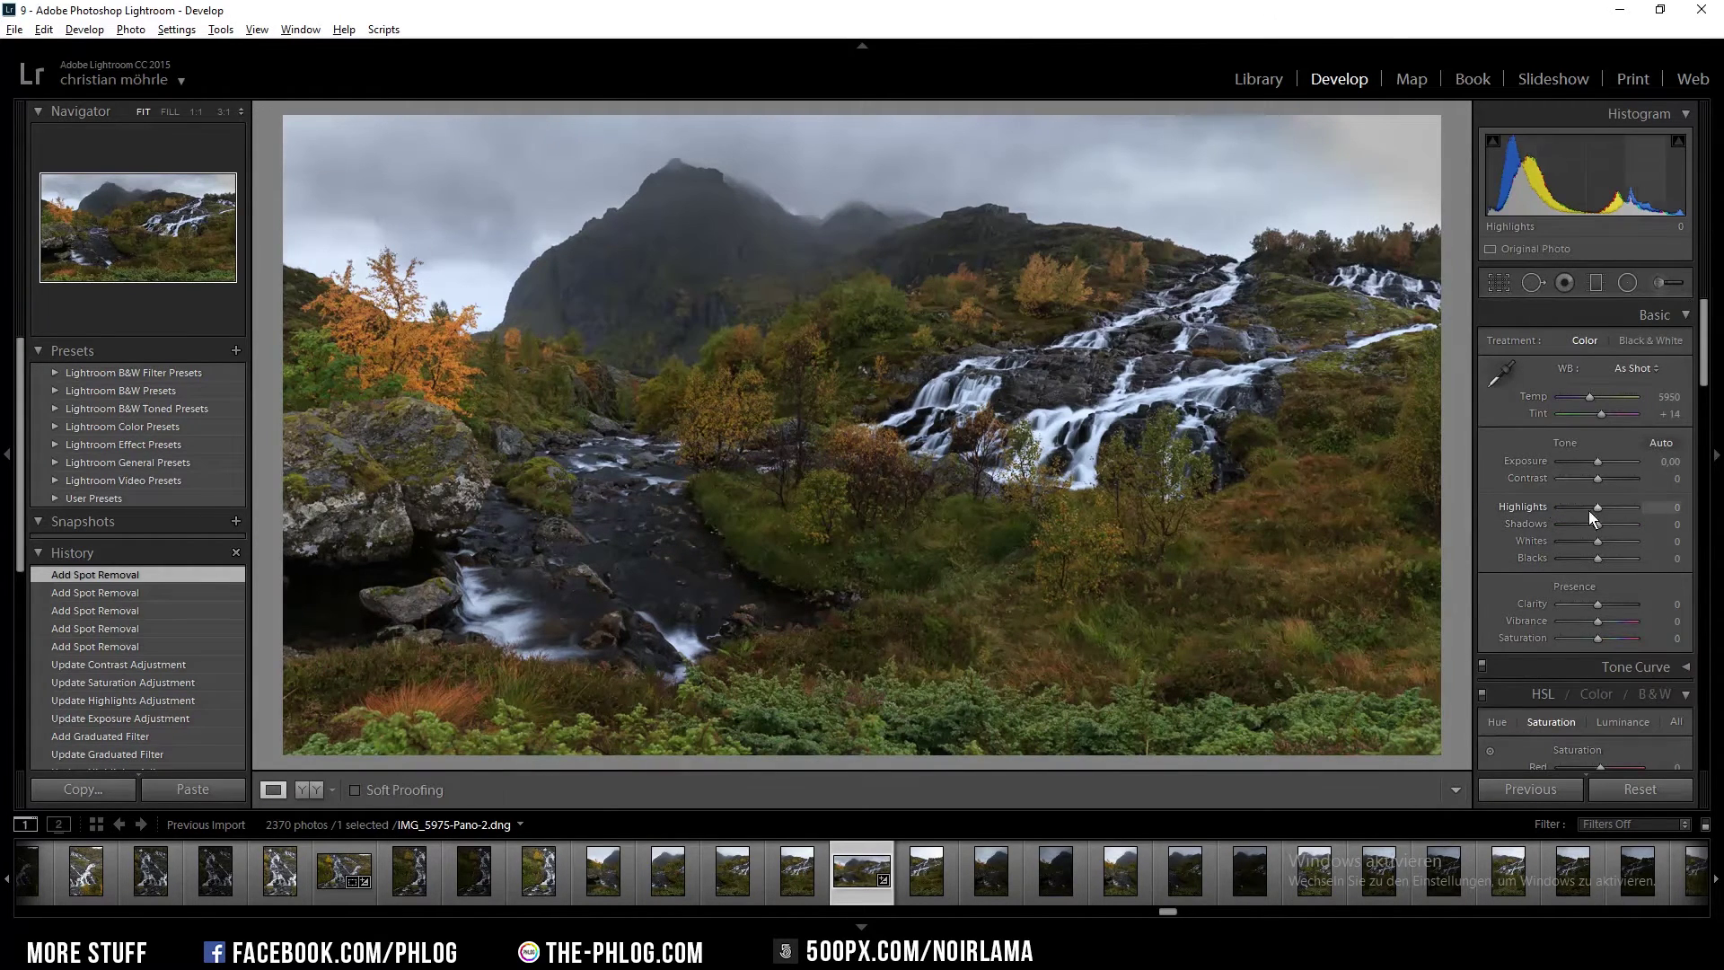
- Set Highlights to -79, Shadows to +26 and Clarity to +7 in the Basic panel
{"action": "left_click_drag", "start_coordinate": [1588, 510], "coordinate": [1550, 501]}
{"action": "double_click", "coordinate": [1550, 501]}
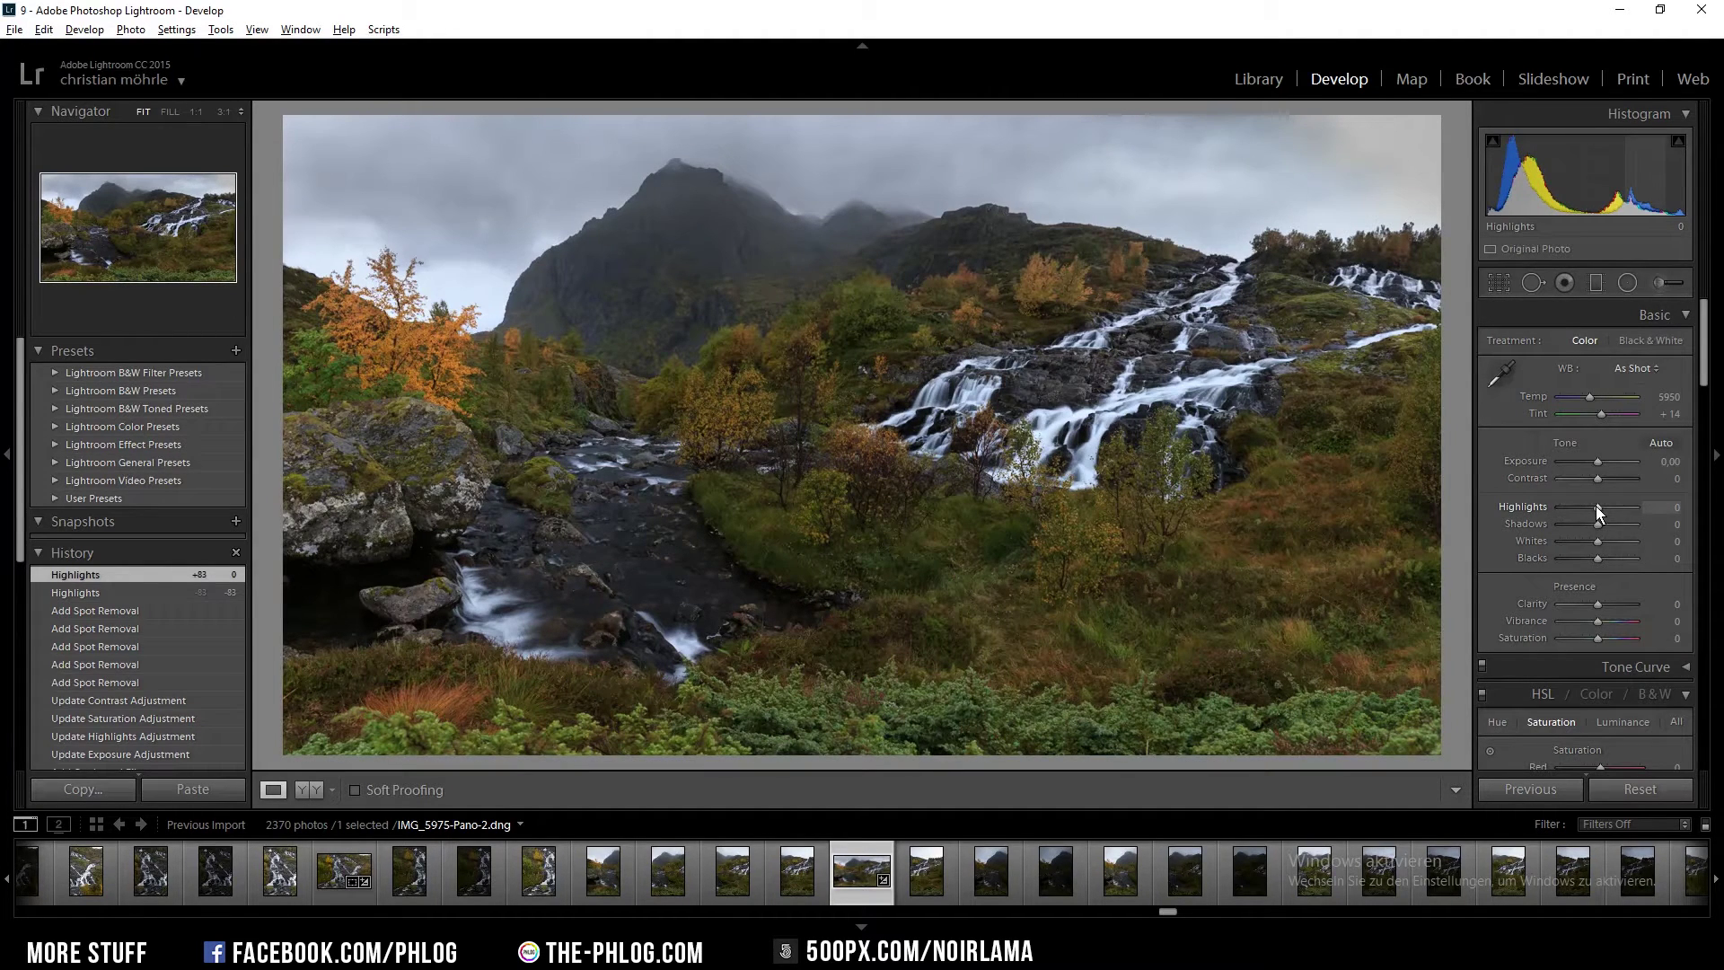
{"action": "left_click_drag", "start_coordinate": [1597, 506], "coordinate": [1567, 505]}
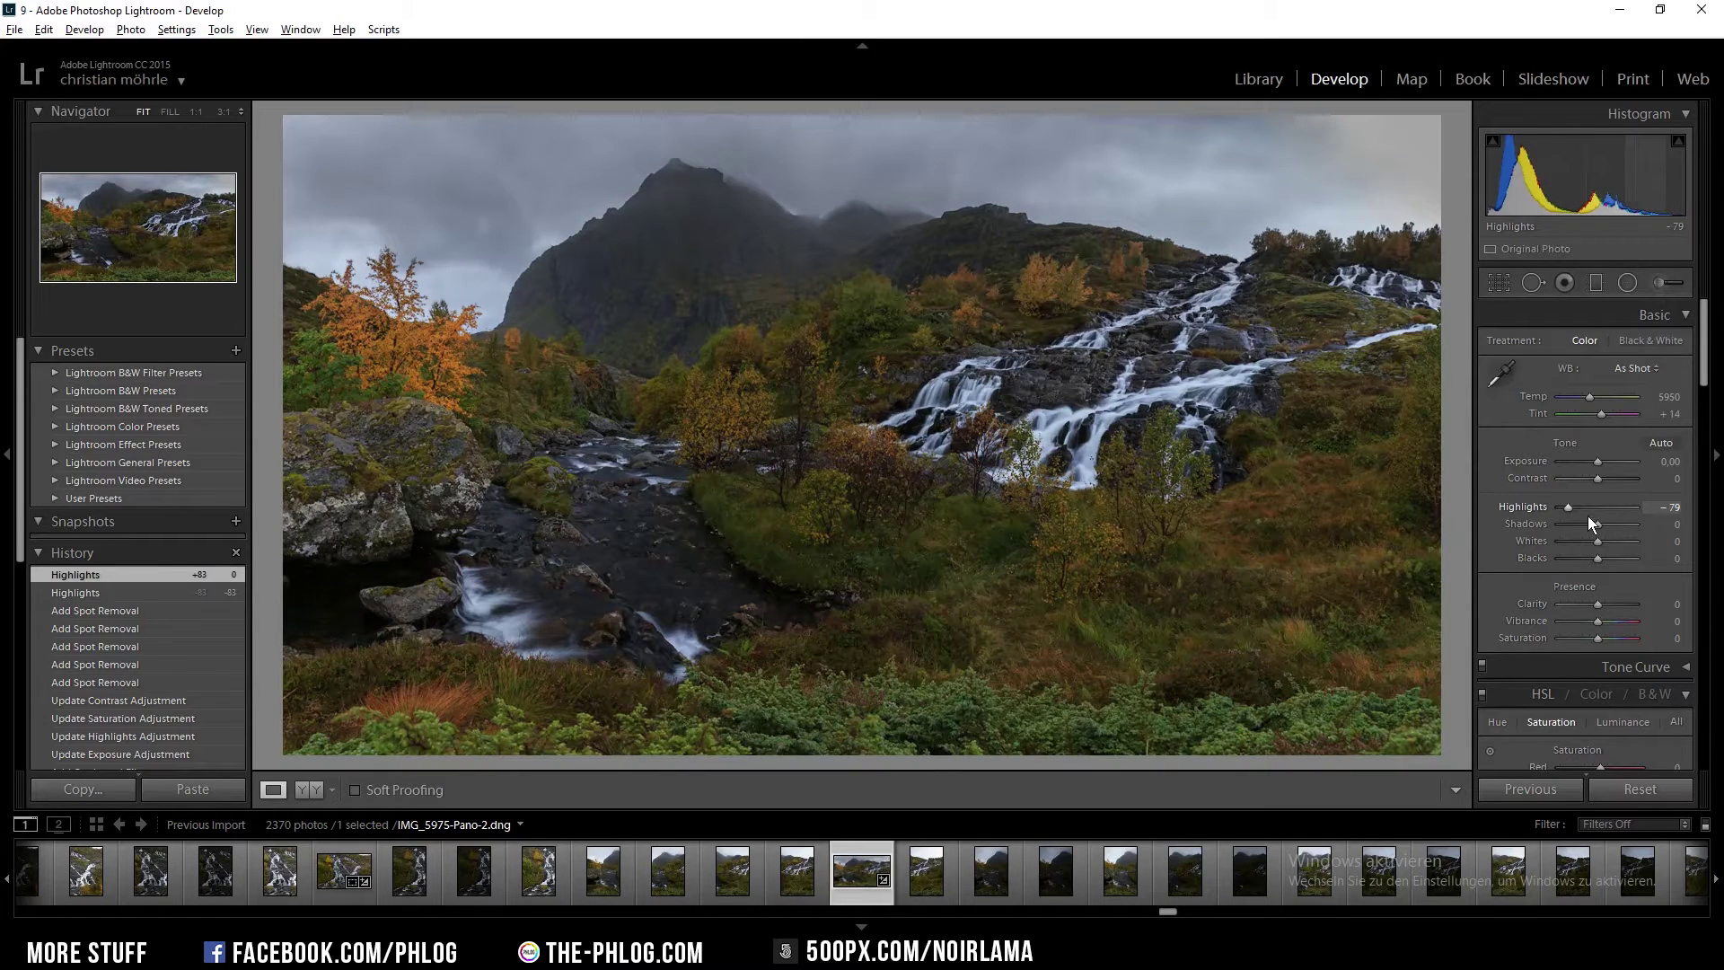
{"action": "mouse_move", "coordinate": [1599, 525]}
{"action": "left_mouse_down"}
{"action": "mouse_move", "coordinate": [1627, 525]}
{"action": "mouse_move", "coordinate": [1599, 526]}
{"action": "left_mouse_up"}
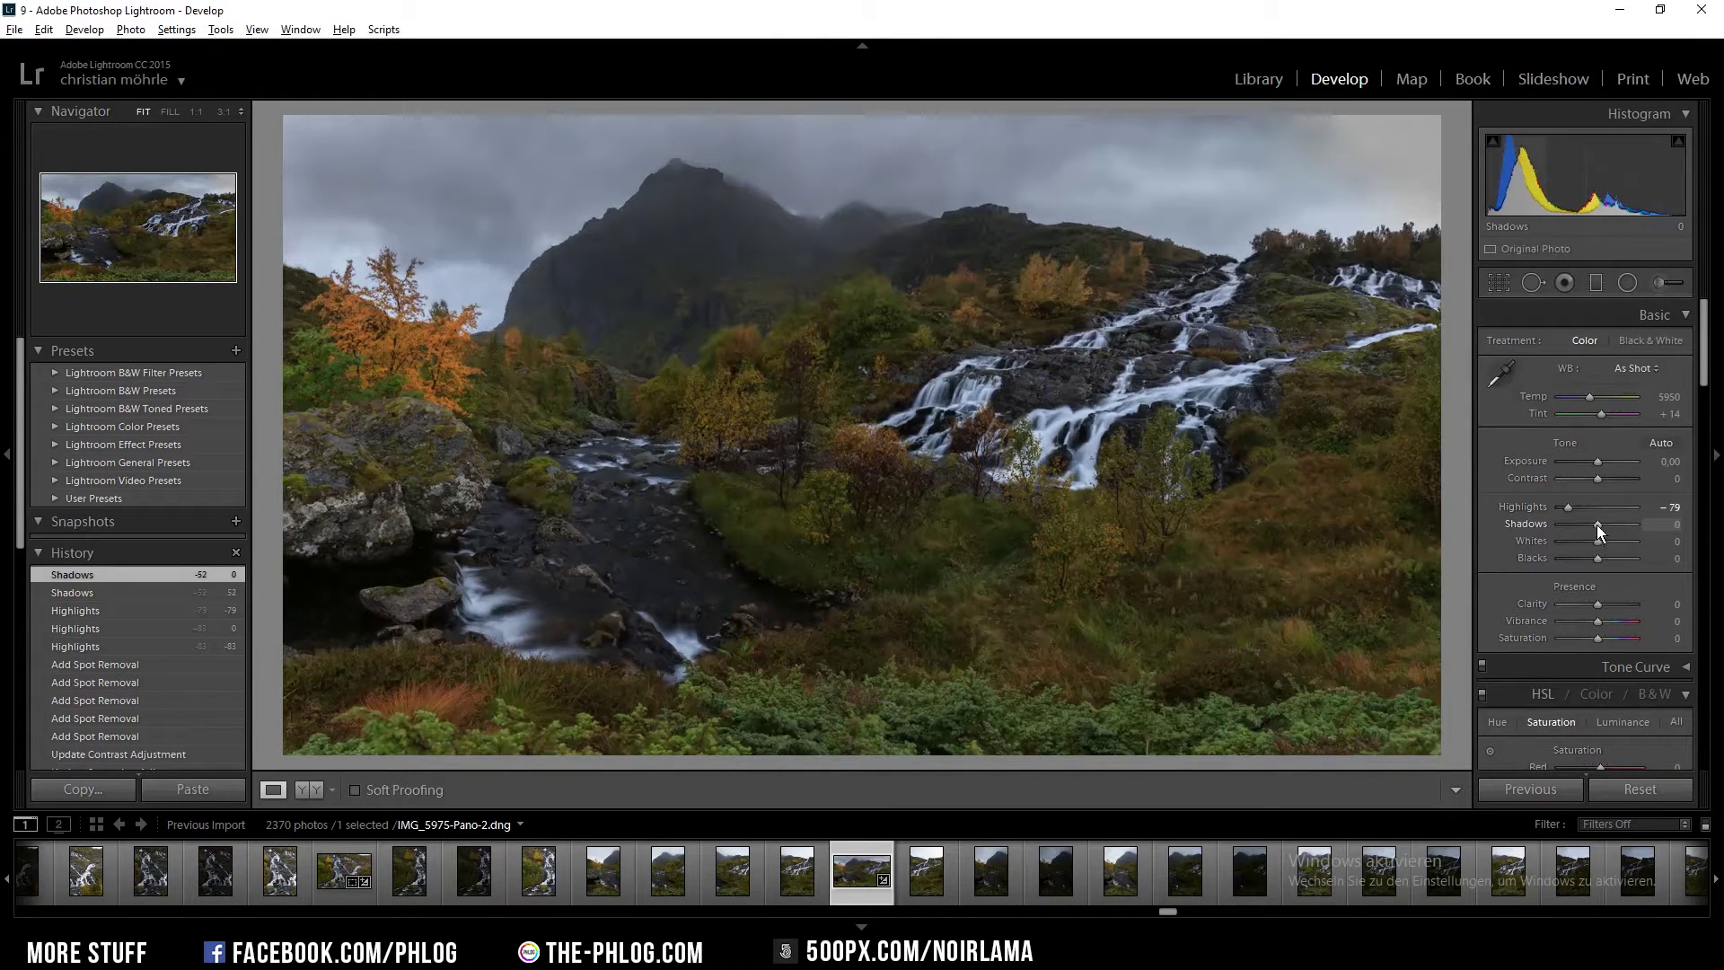
{"action": "left_click_drag", "start_coordinate": [1598, 525], "coordinate": [1610, 525]}
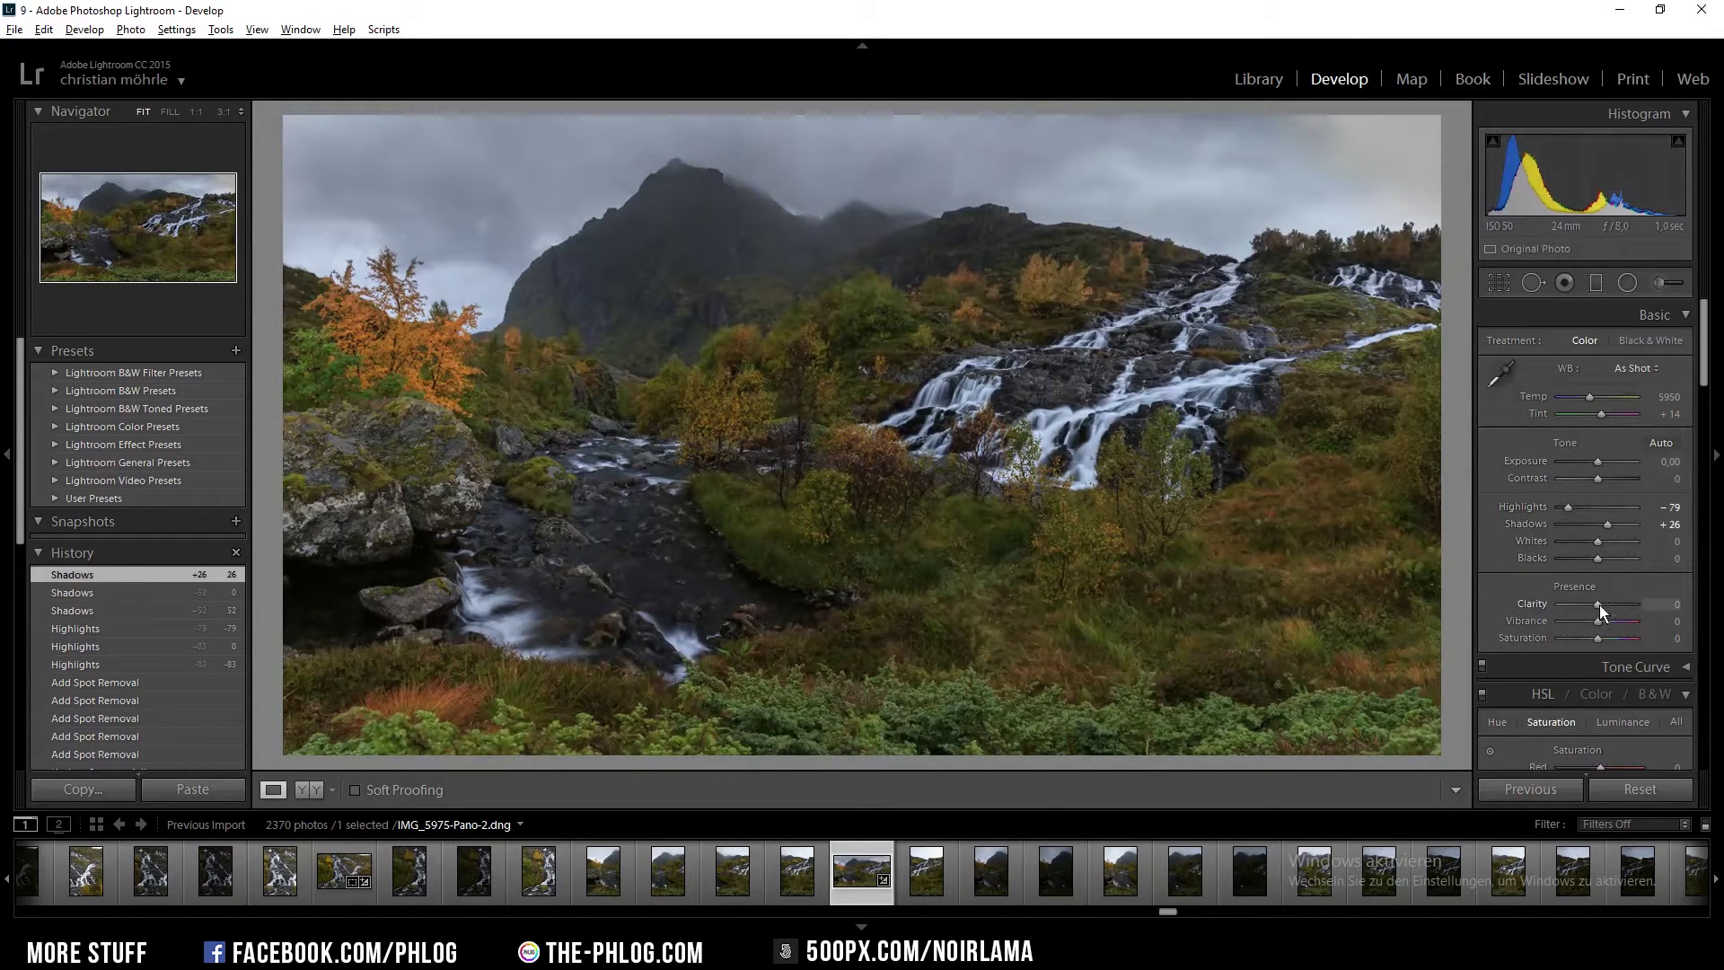
{"action": "scroll", "coordinate": [1602, 605], "scroll_direction": "up", "scroll_amount": 5}
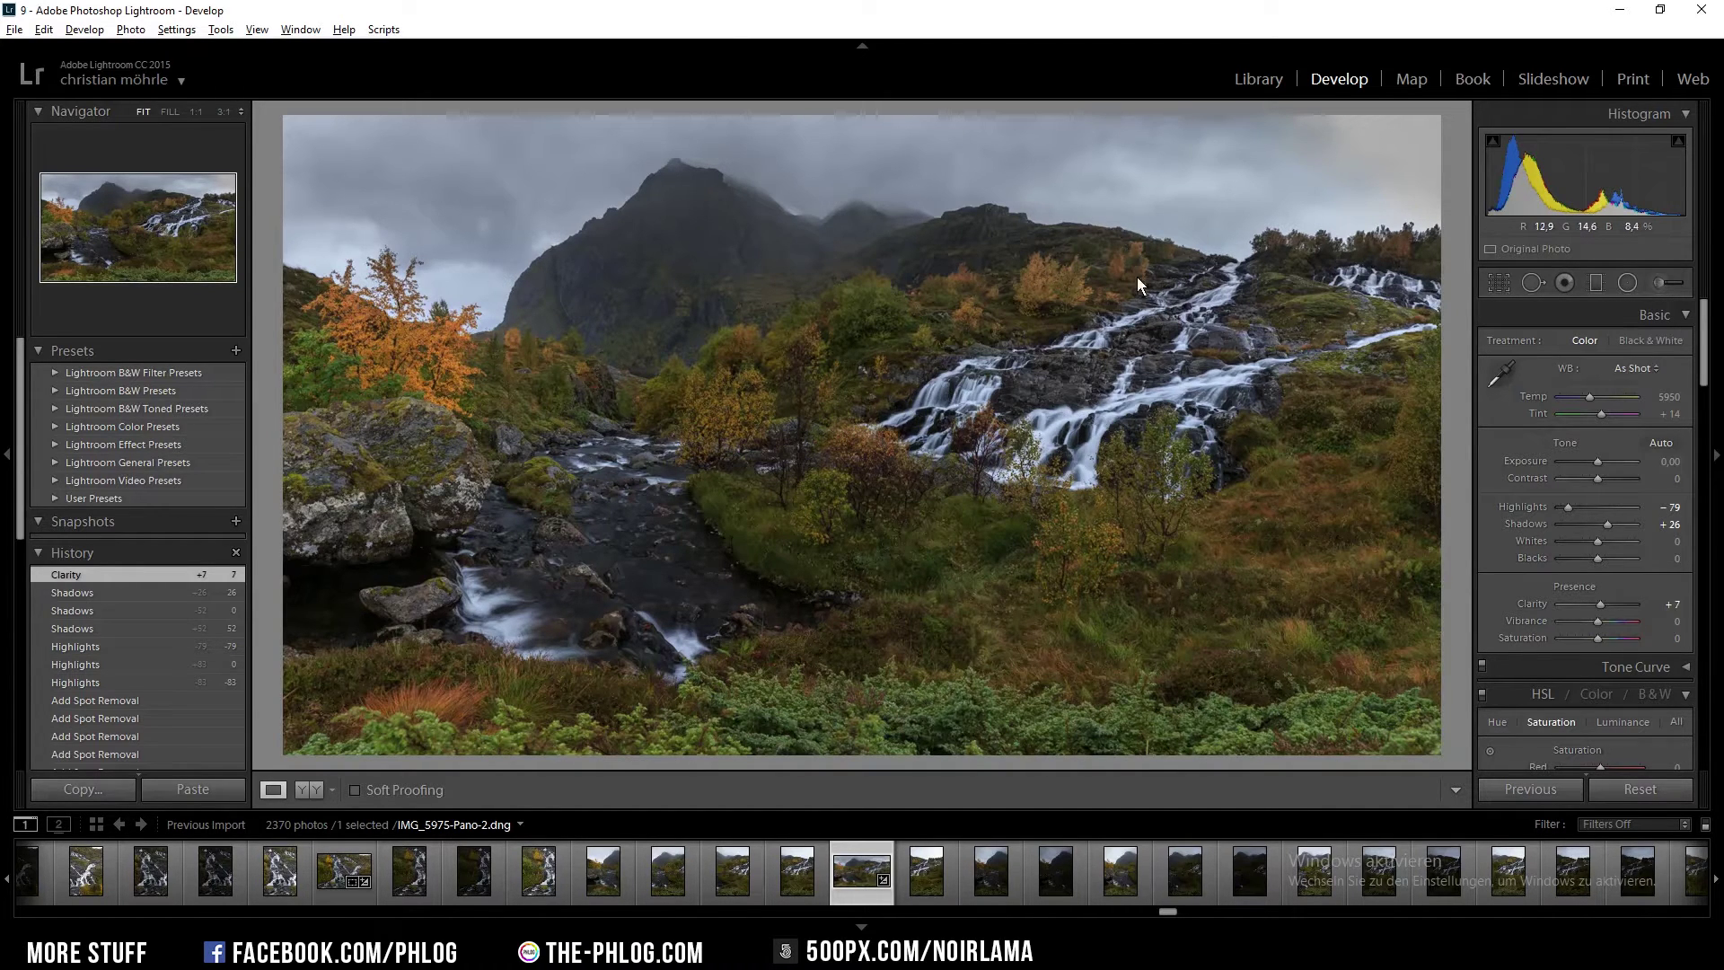
- Test an inverted, brightening radial filter around the waterfall and stream, then discard it
{"action": "left_click", "coordinate": [1625, 283]}
{"action": "left_click_drag", "start_coordinate": [852, 446], "coordinate": [1423, 647]}
{"action": "left_click", "coordinate": [1541, 721]}
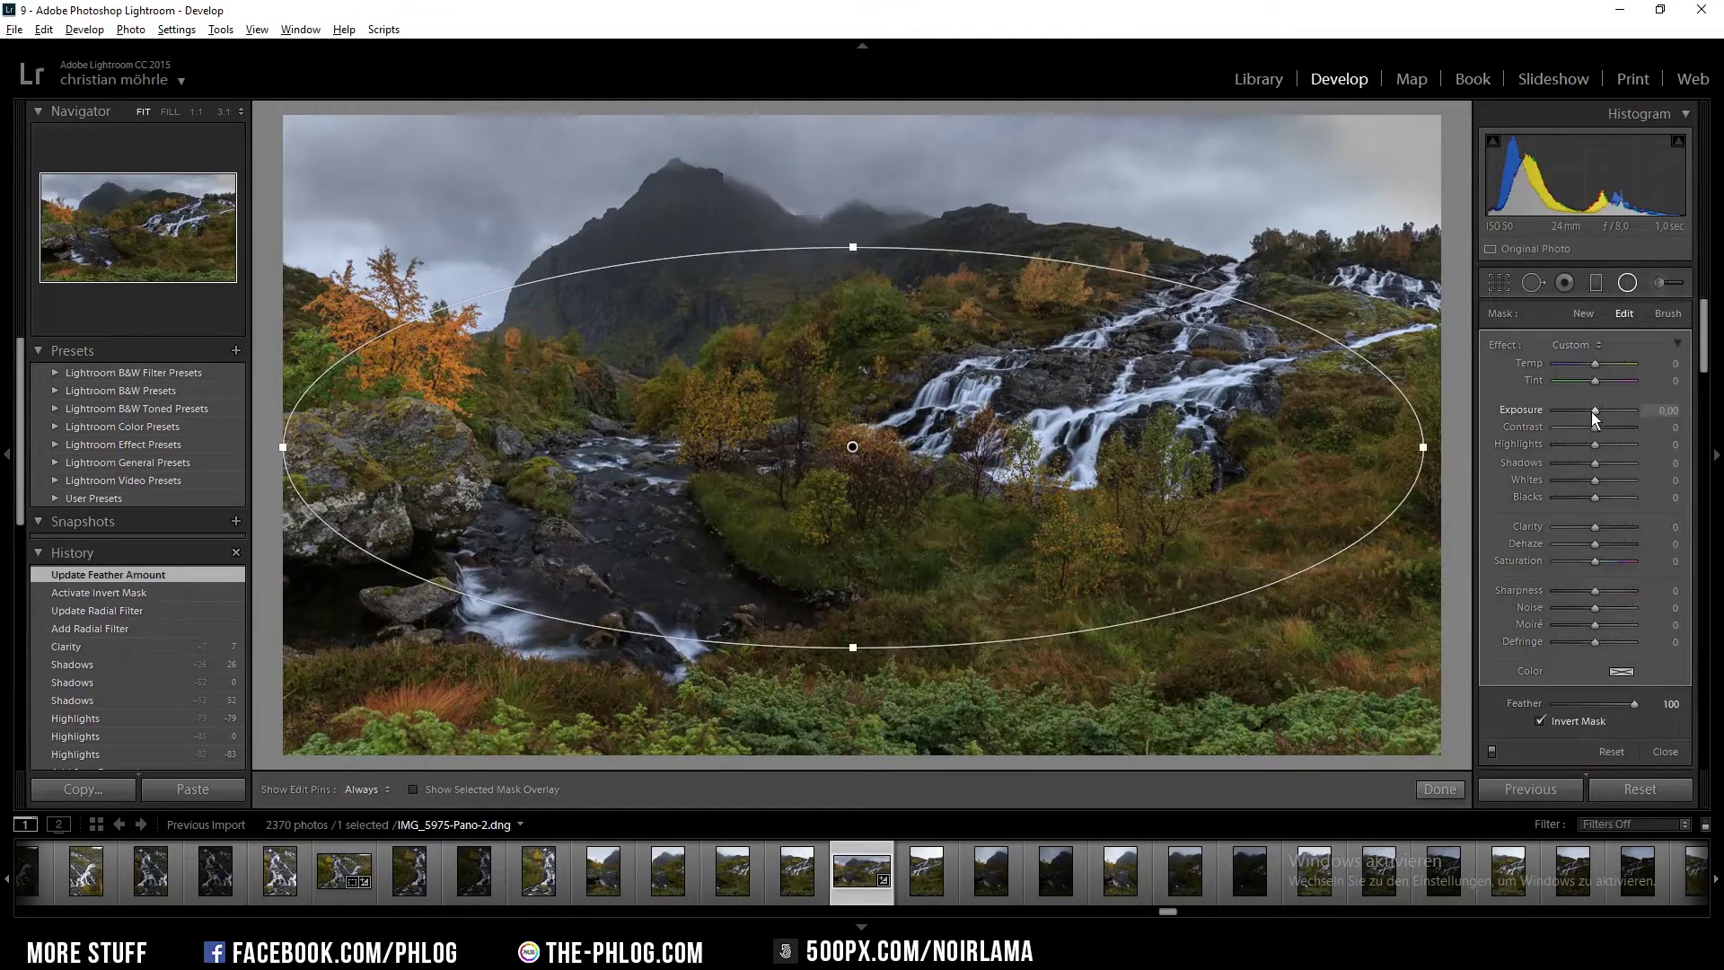
{"action": "mouse_move", "coordinate": [1595, 411]}
{"action": "left_mouse_down"}
{"action": "mouse_move", "coordinate": [1570, 445]}
{"action": "mouse_move", "coordinate": [1616, 411]}
{"action": "left_mouse_up"}
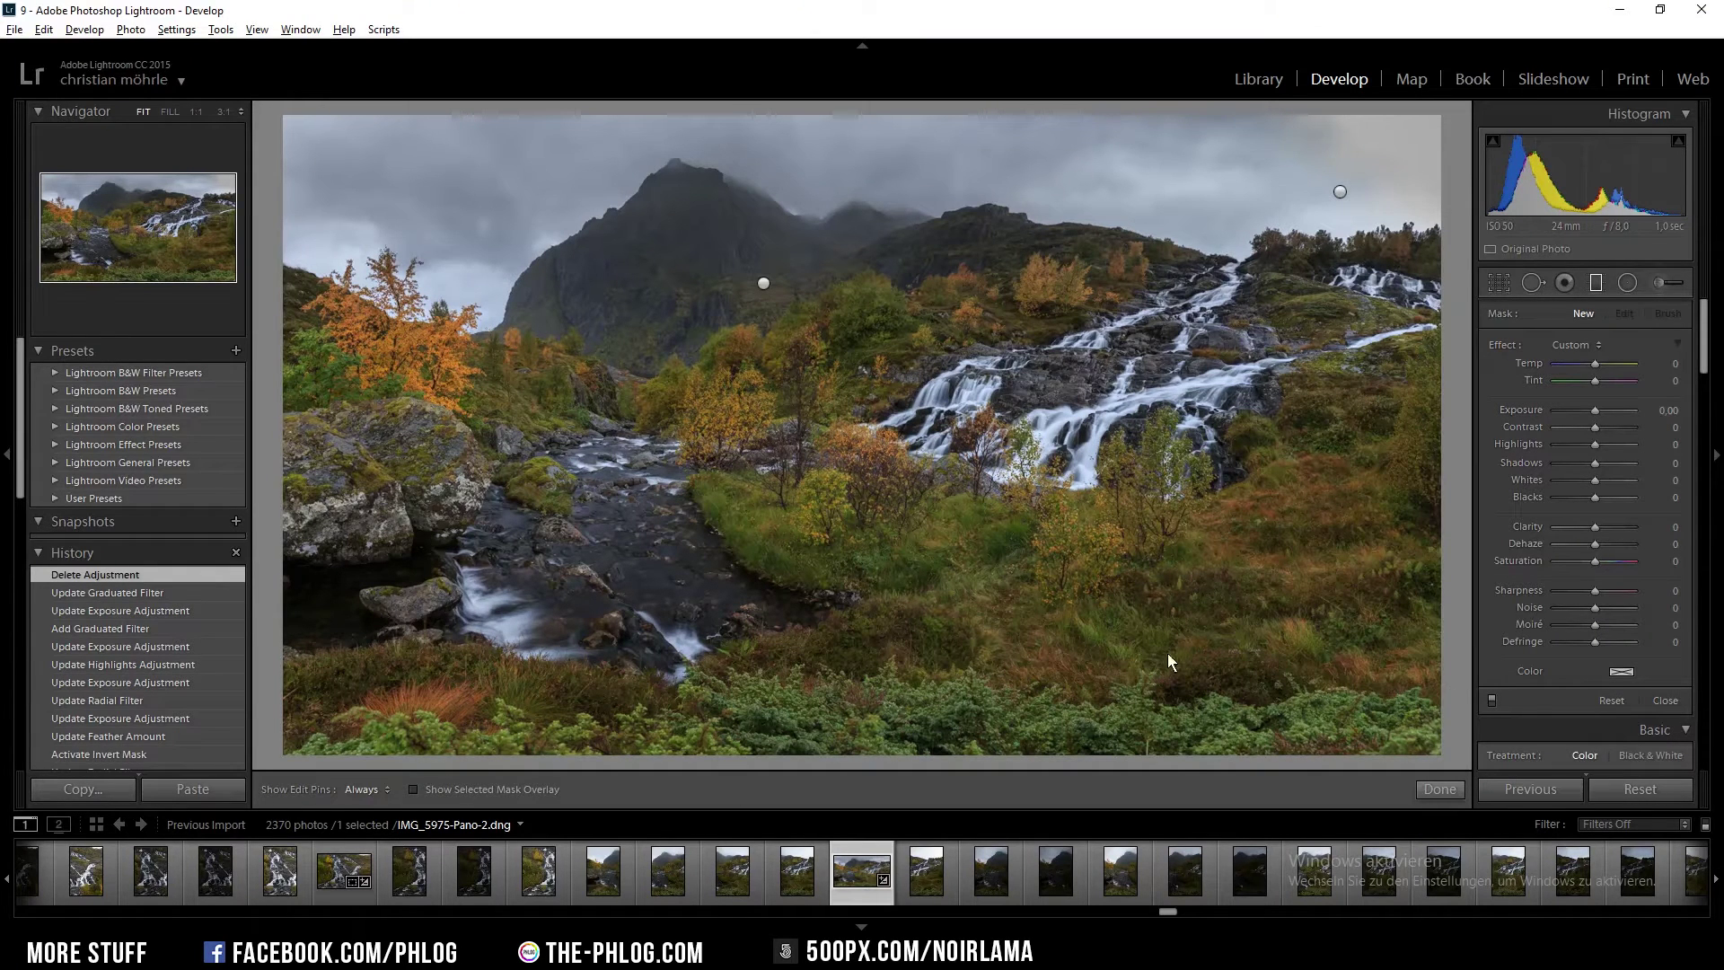
{"action": "left_click", "coordinate": [1598, 284]}
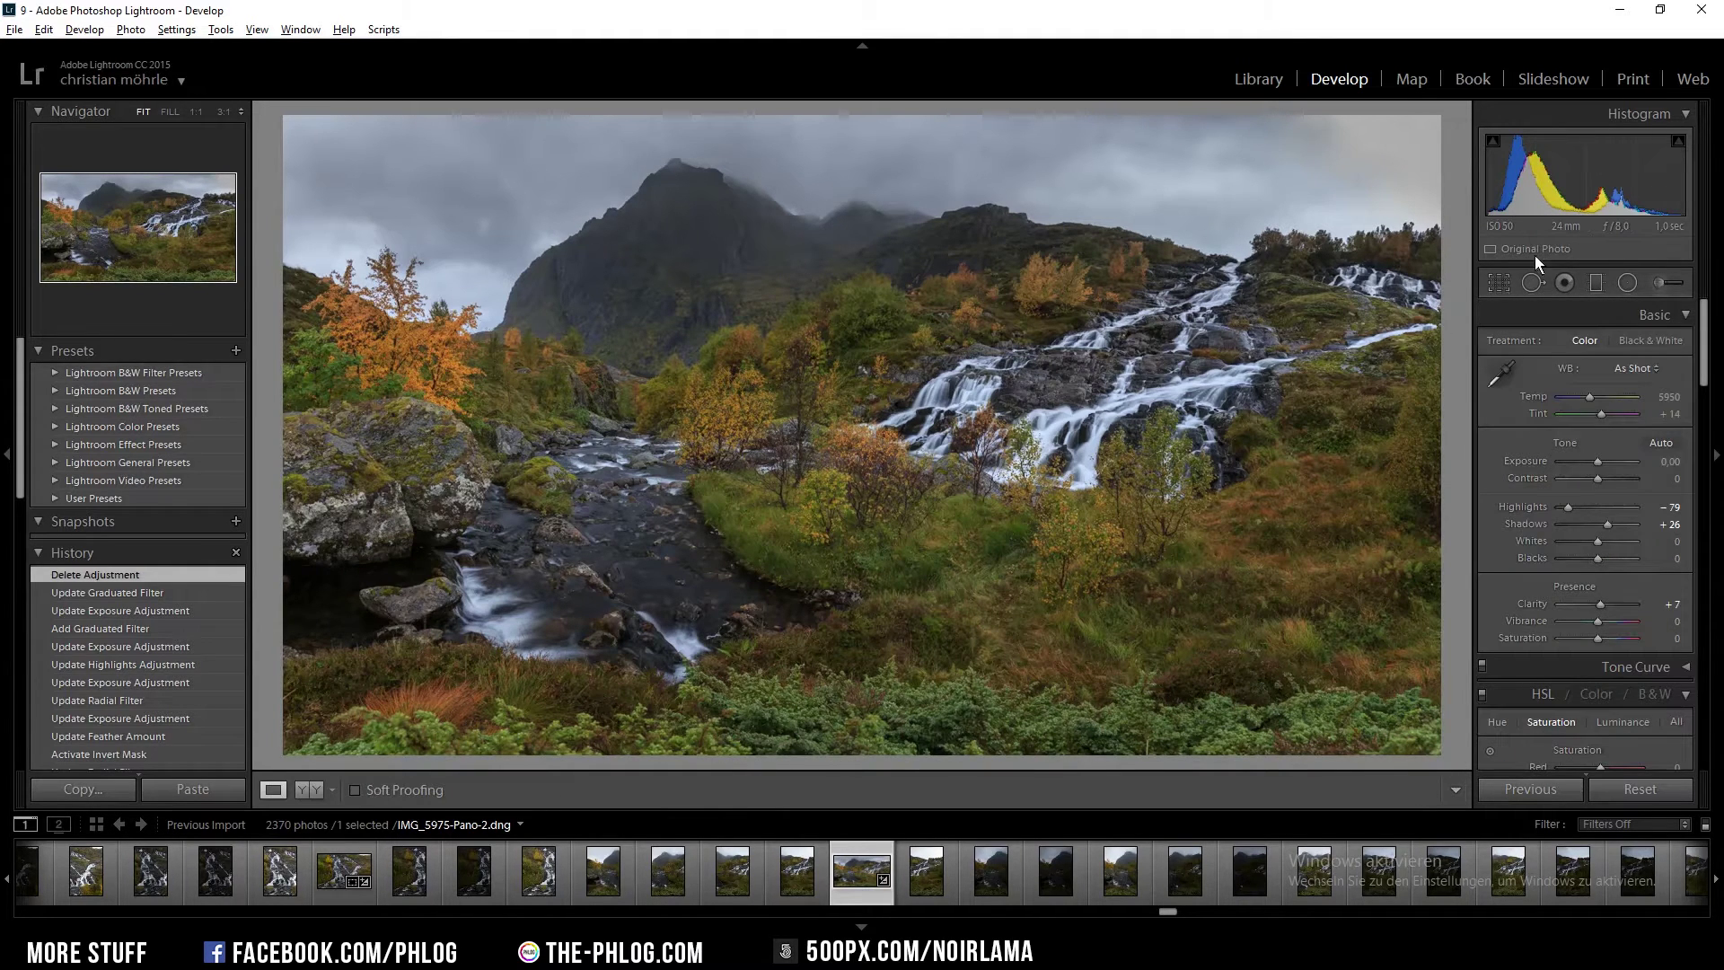
- Darken the bottom foreground with a graduated filter at Exposure -0.51
{"action": "left_click", "coordinate": [1595, 283]}
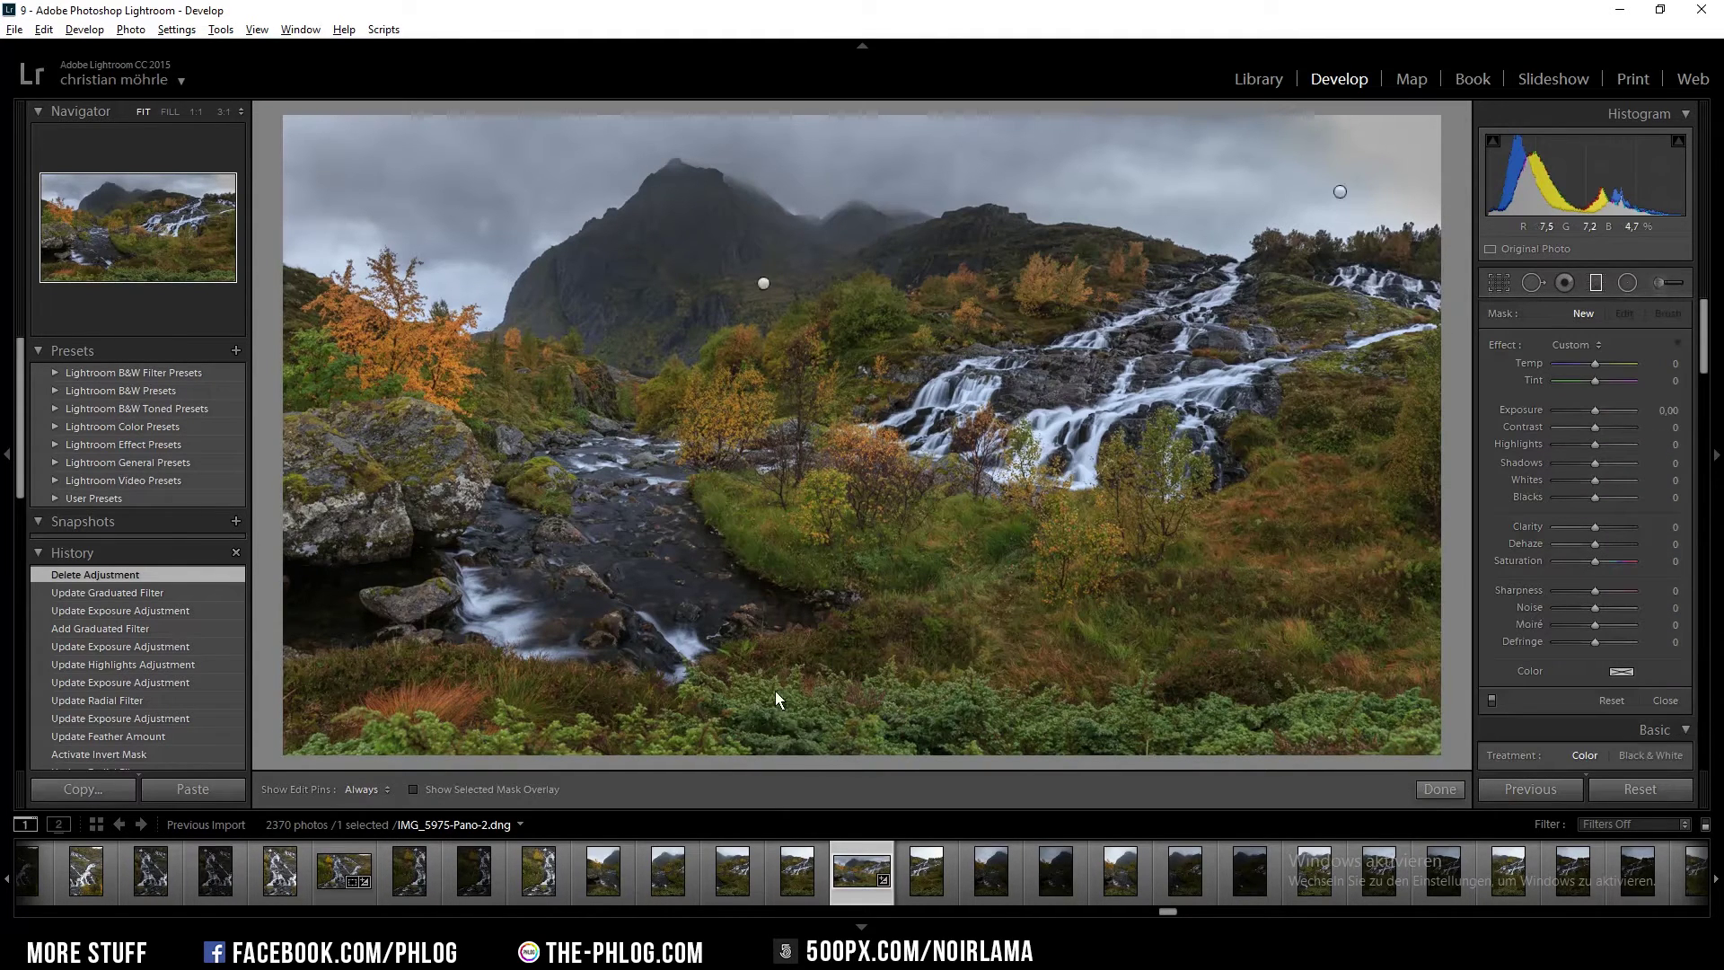
{"action": "left_click_drag", "start_coordinate": [775, 724], "coordinate": [790, 630]}
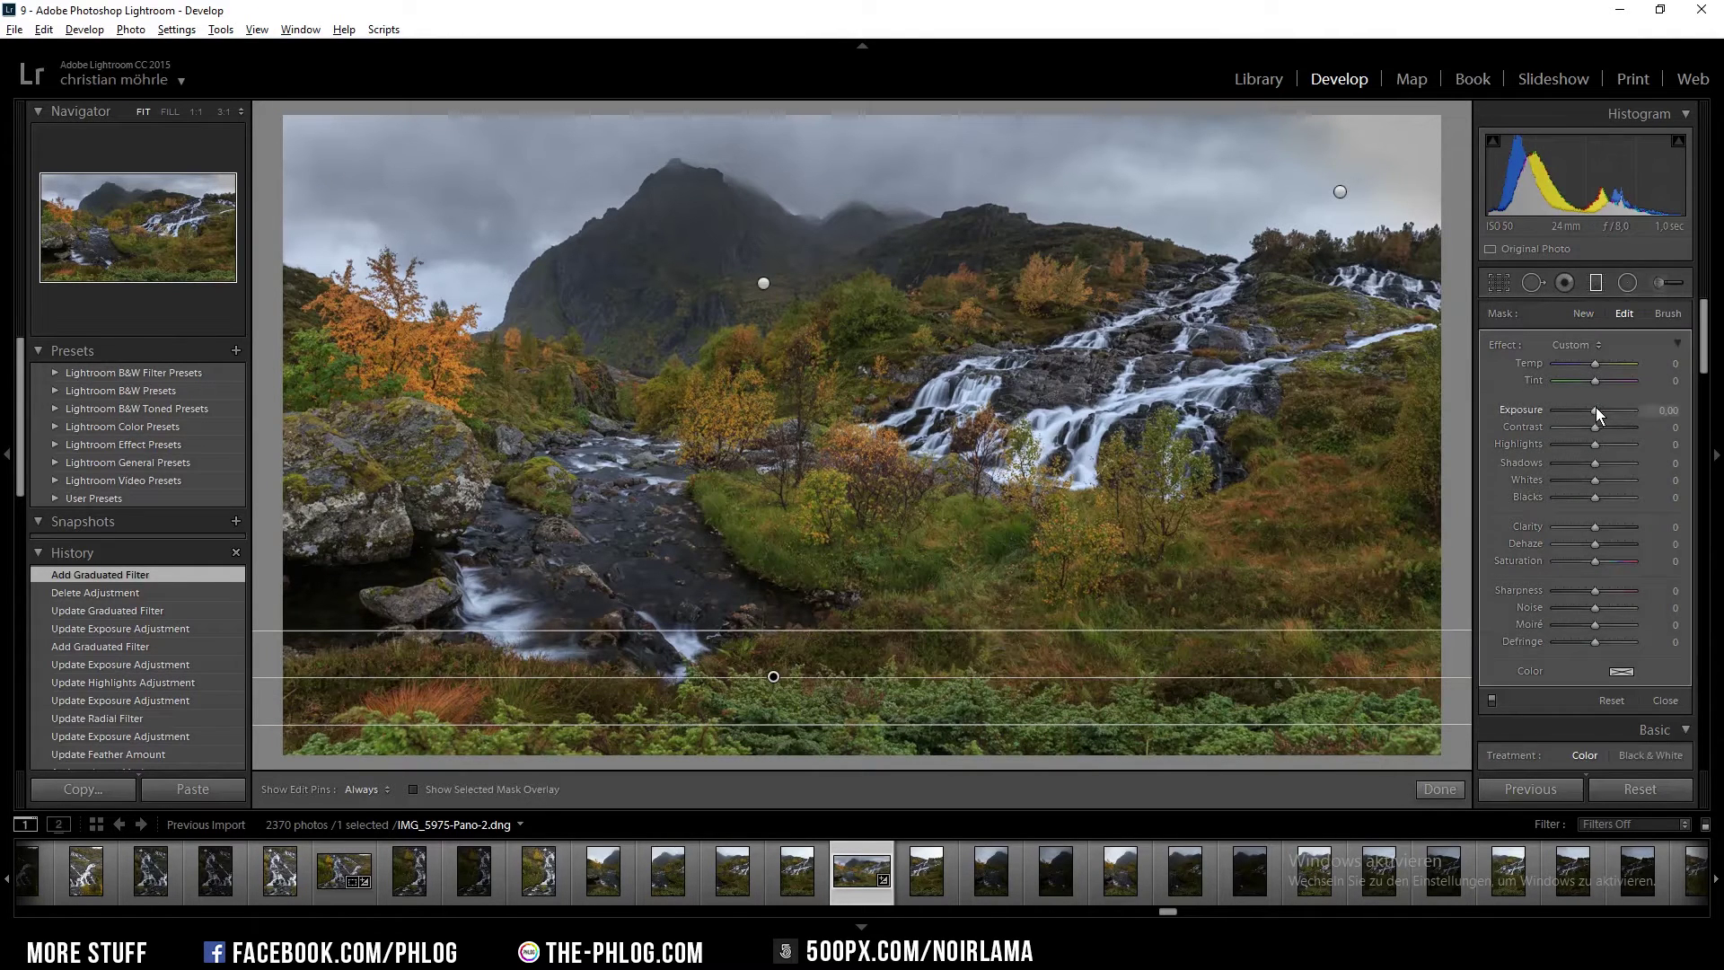
{"action": "left_click_drag", "start_coordinate": [1597, 409], "coordinate": [1591, 409]}
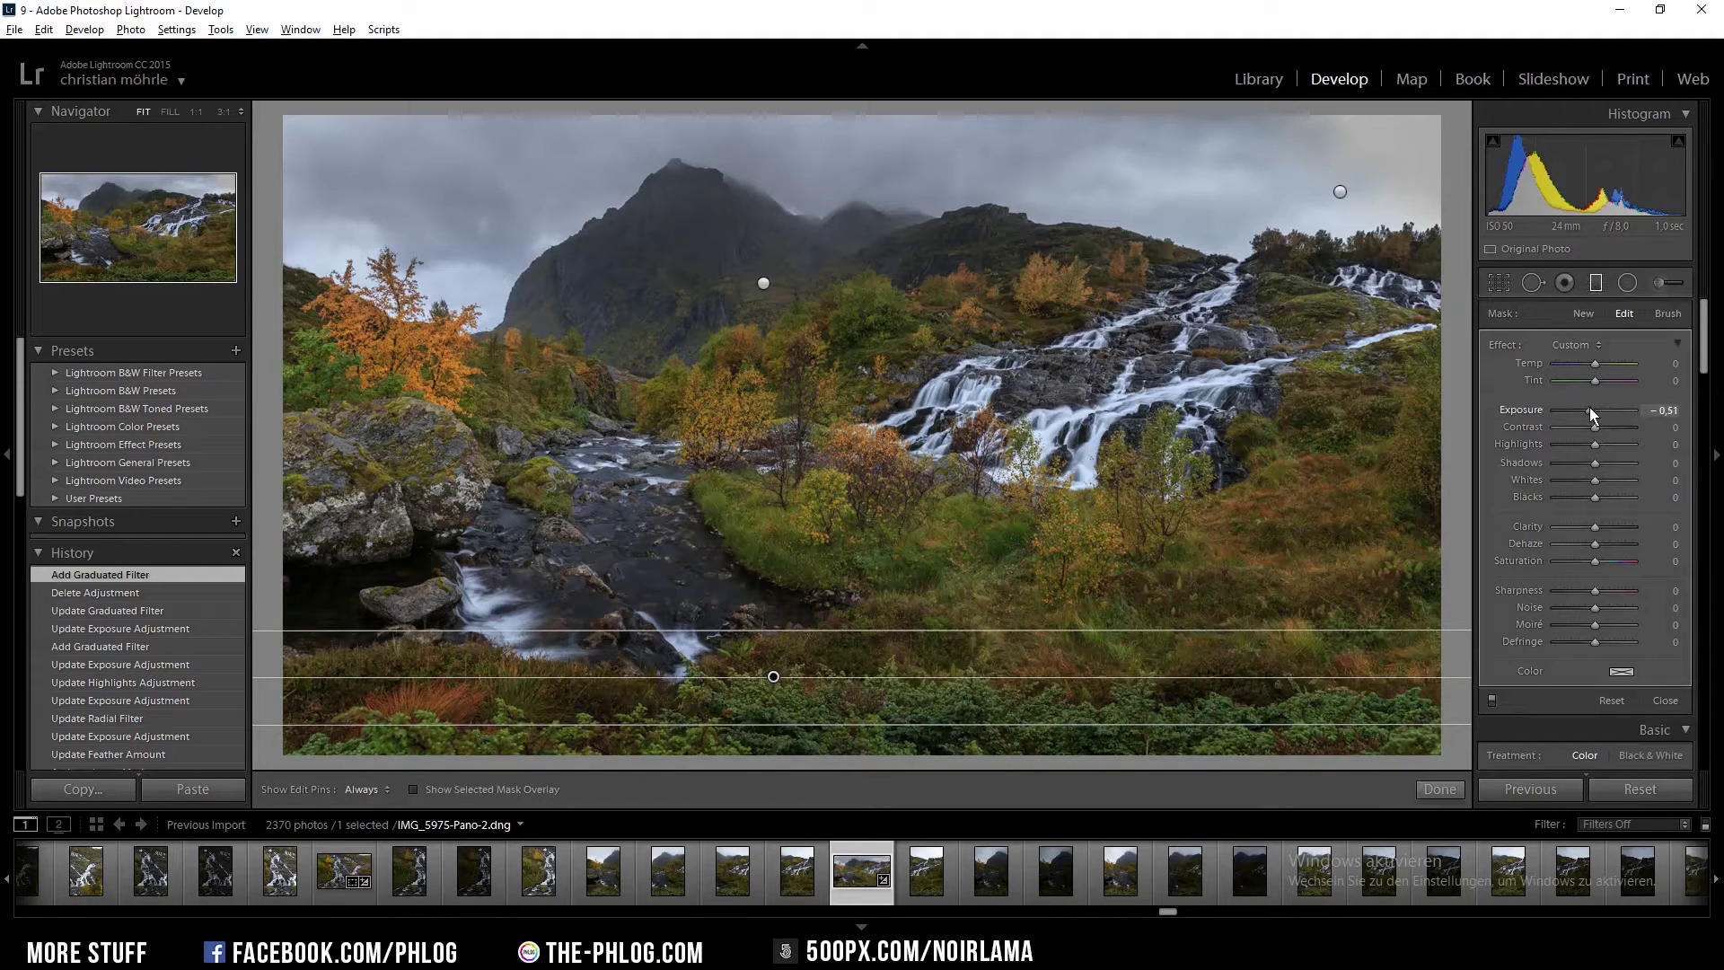
- Set Vibrance +12 and HSL saturation Green -33, Yellow +18, Orange +9, Blue -24
{"action": "key", "text": "m"}
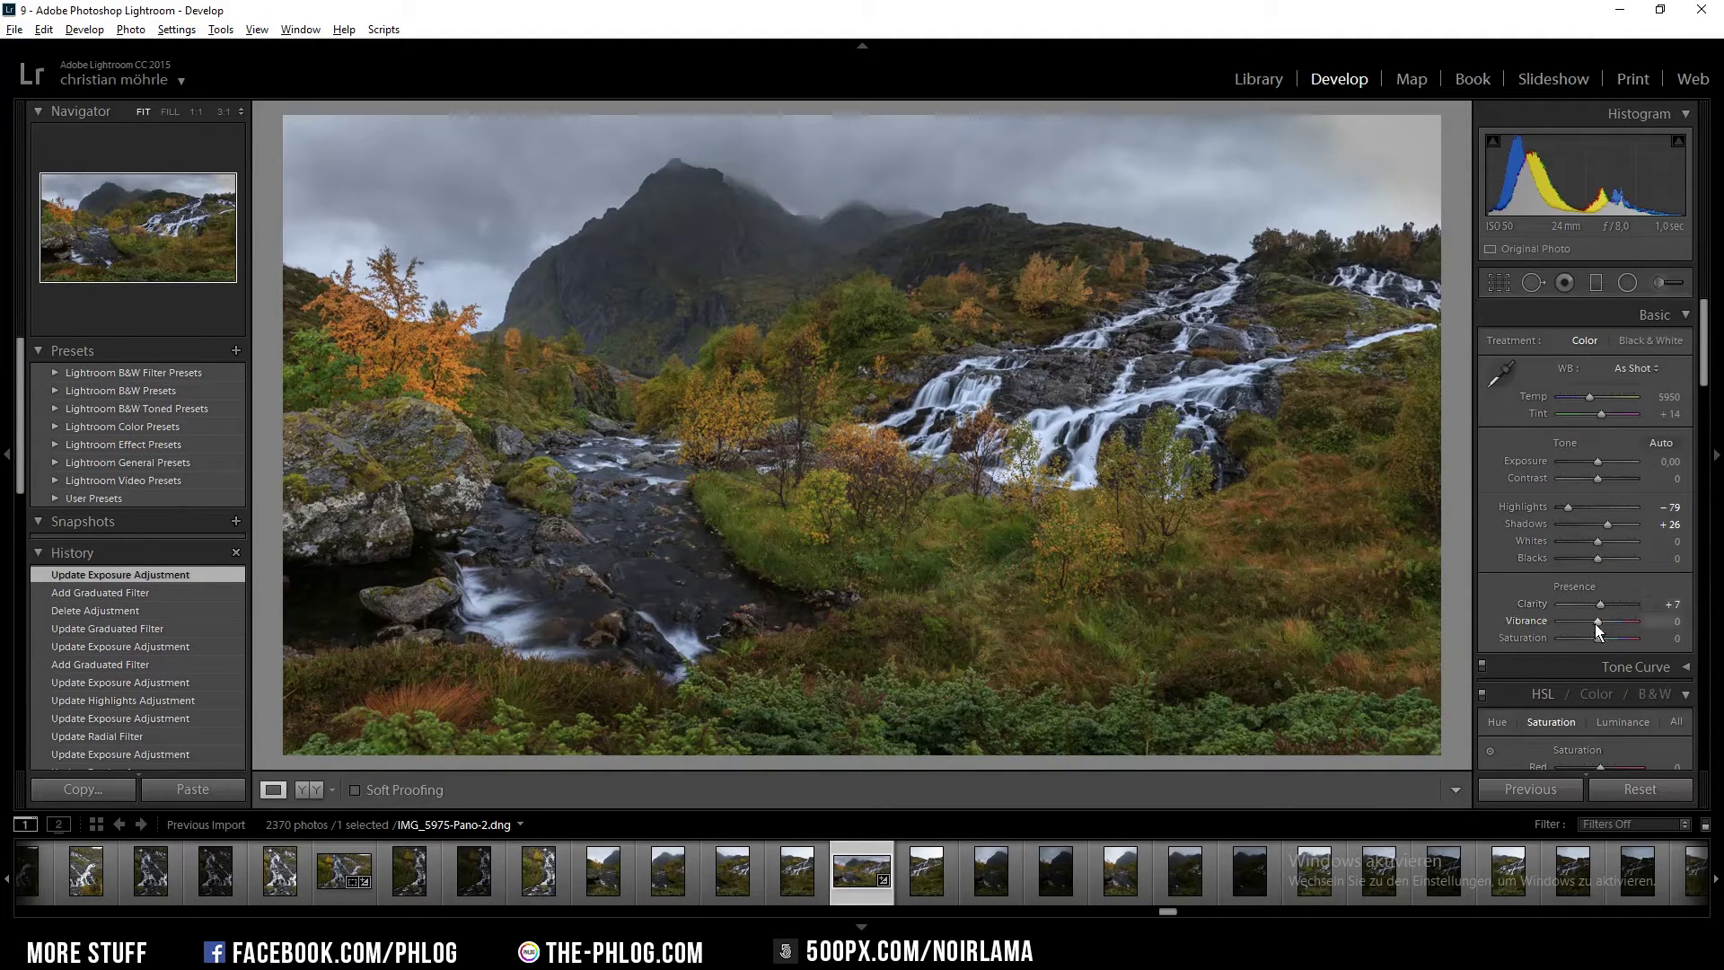
{"action": "left_click_drag", "start_coordinate": [1598, 622], "coordinate": [1604, 621]}
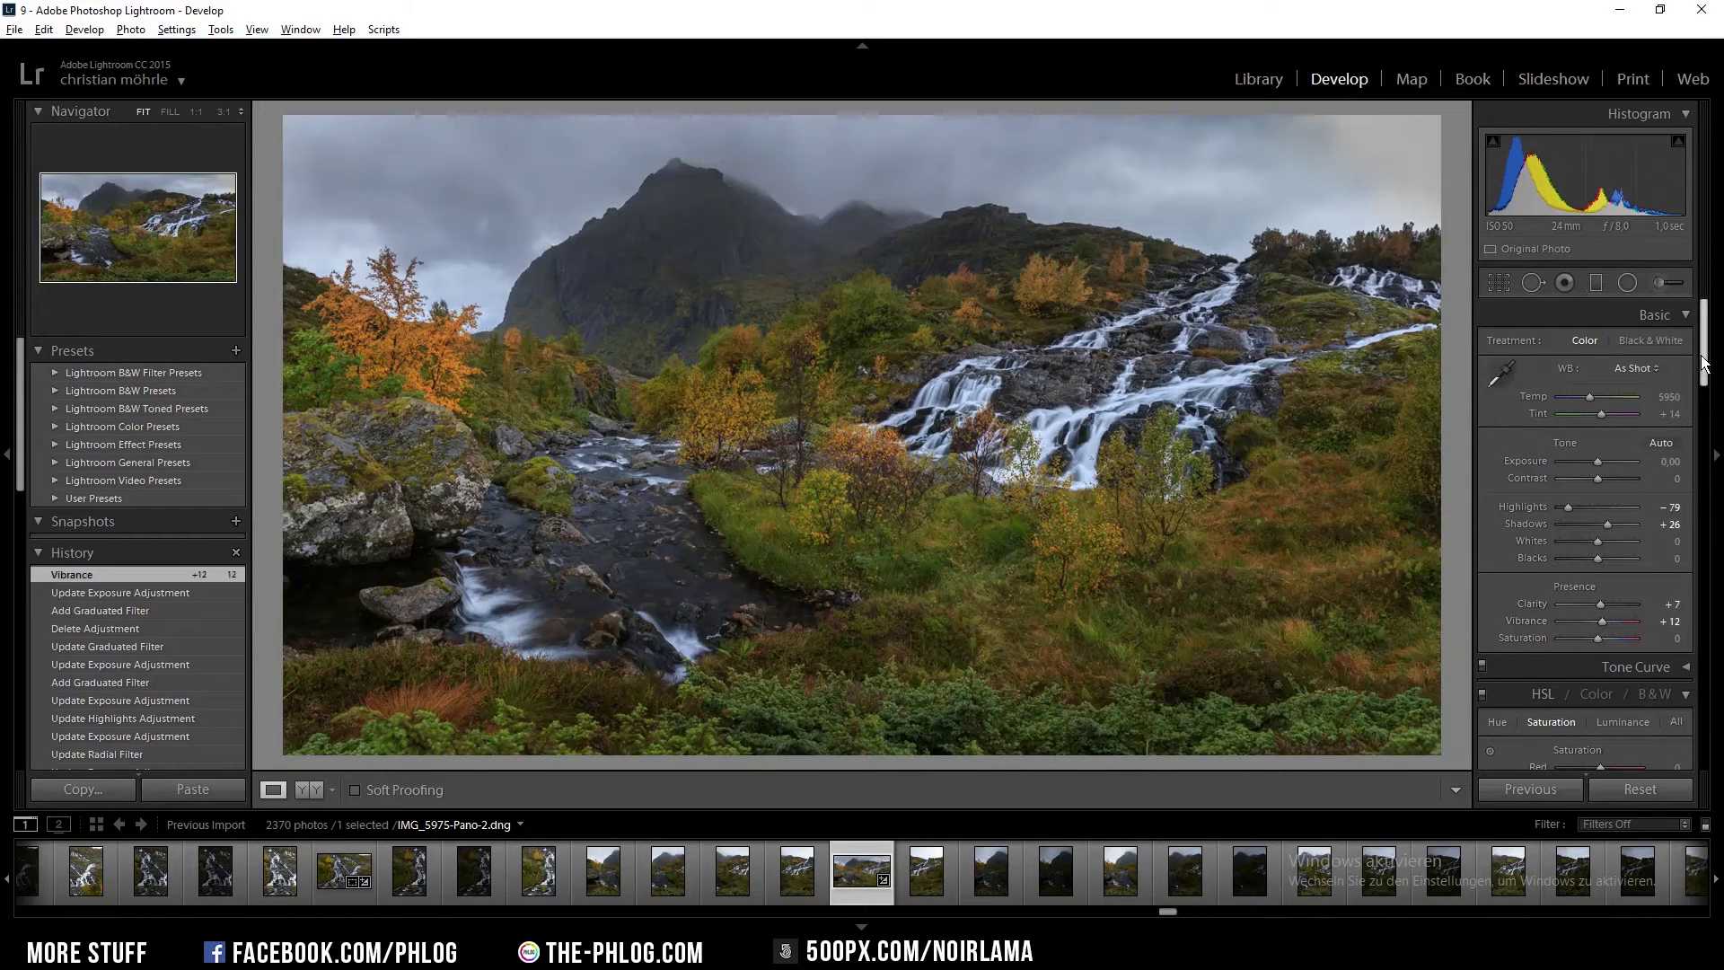
{"action": "scroll", "coordinate": [1643, 431], "scroll_direction": "down", "scroll_amount": 4}
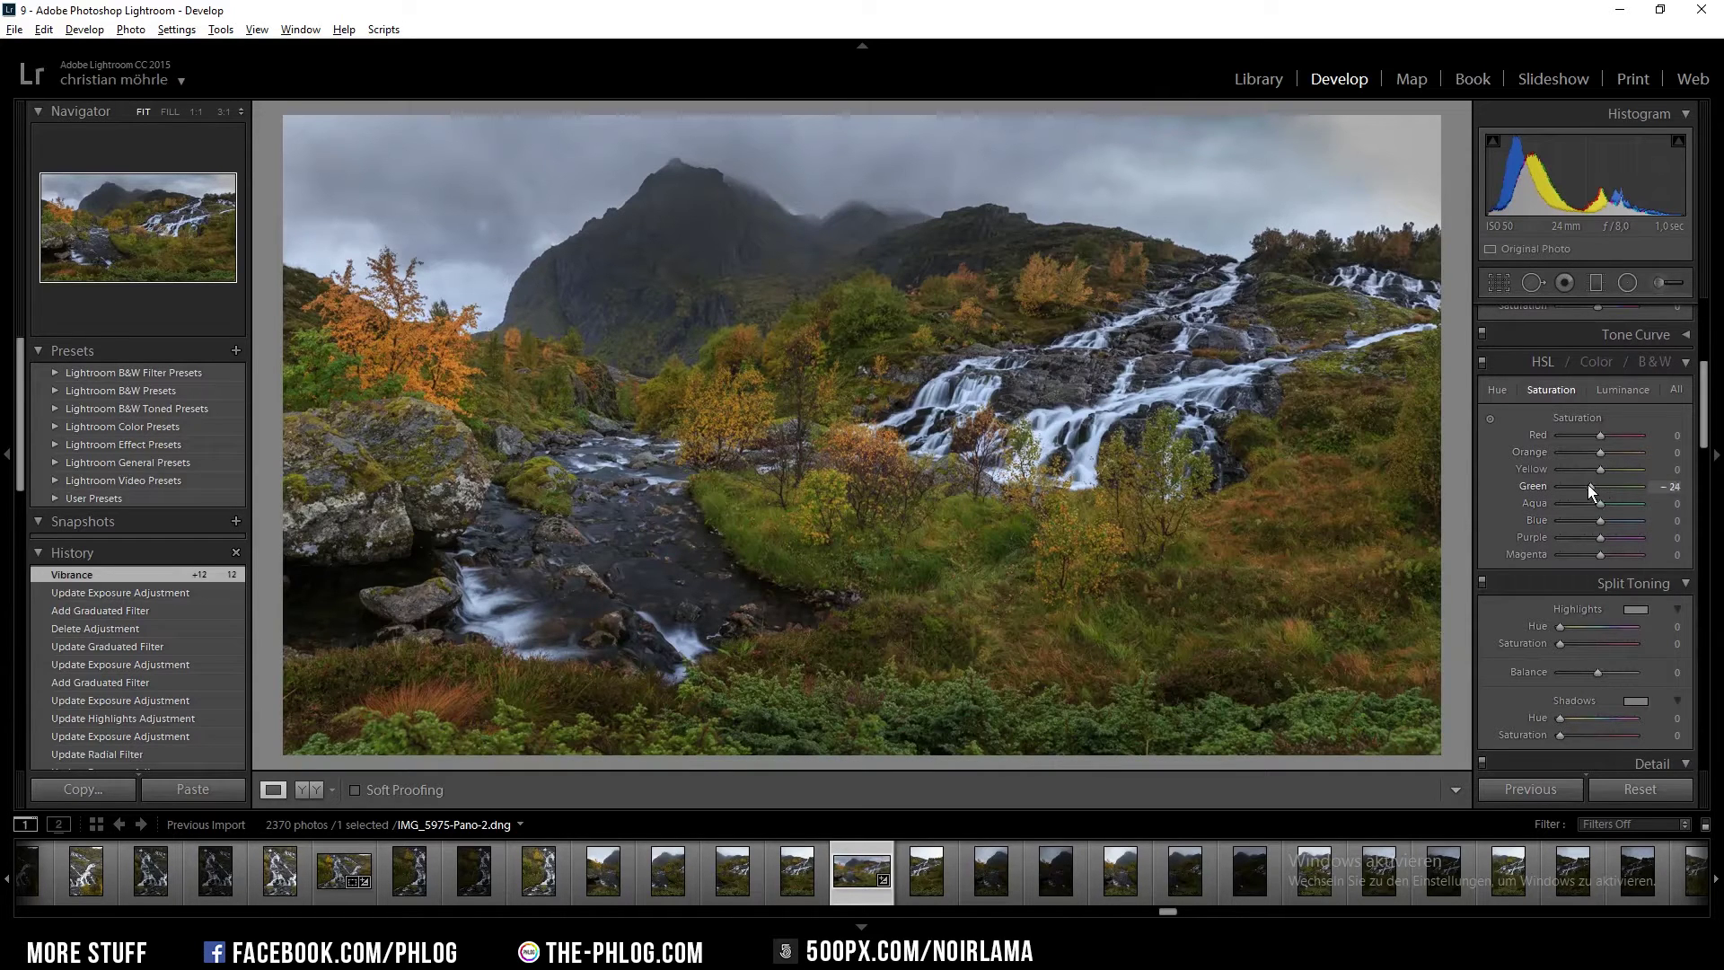
{"action": "left_click_drag", "start_coordinate": [1585, 483], "coordinate": [1585, 485]}
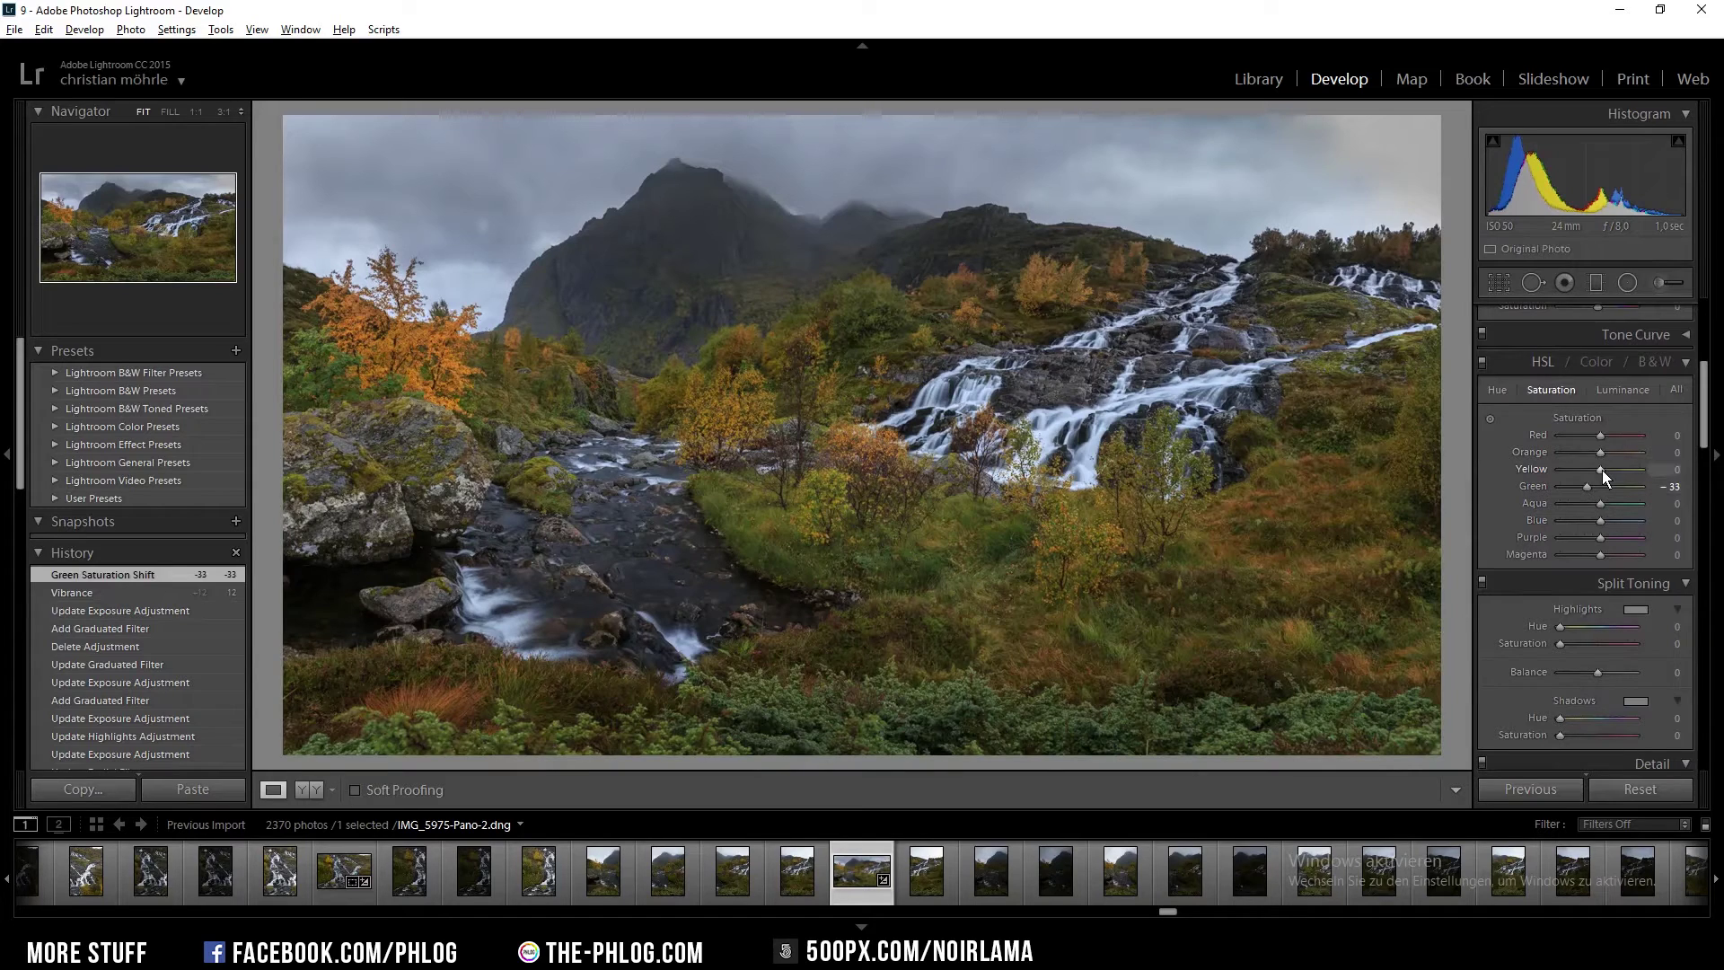
{"action": "left_click_drag", "start_coordinate": [1602, 471], "coordinate": [1607, 468]}
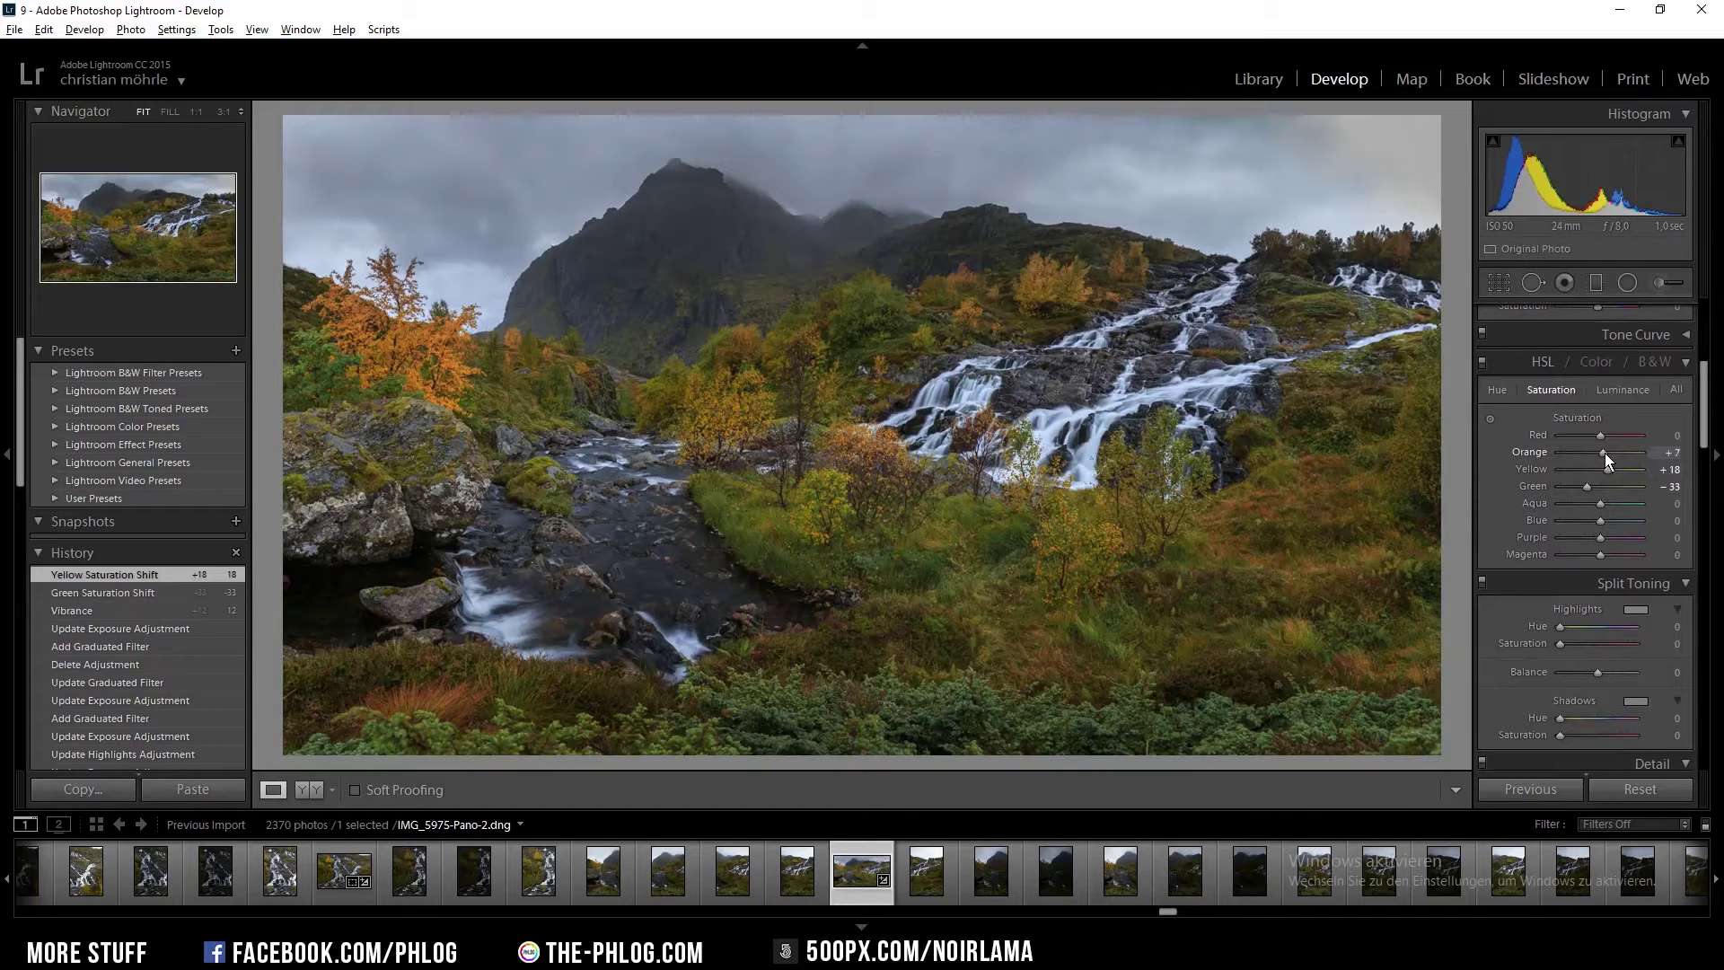
{"action": "left_click_drag", "start_coordinate": [1606, 452], "coordinate": [1606, 453]}
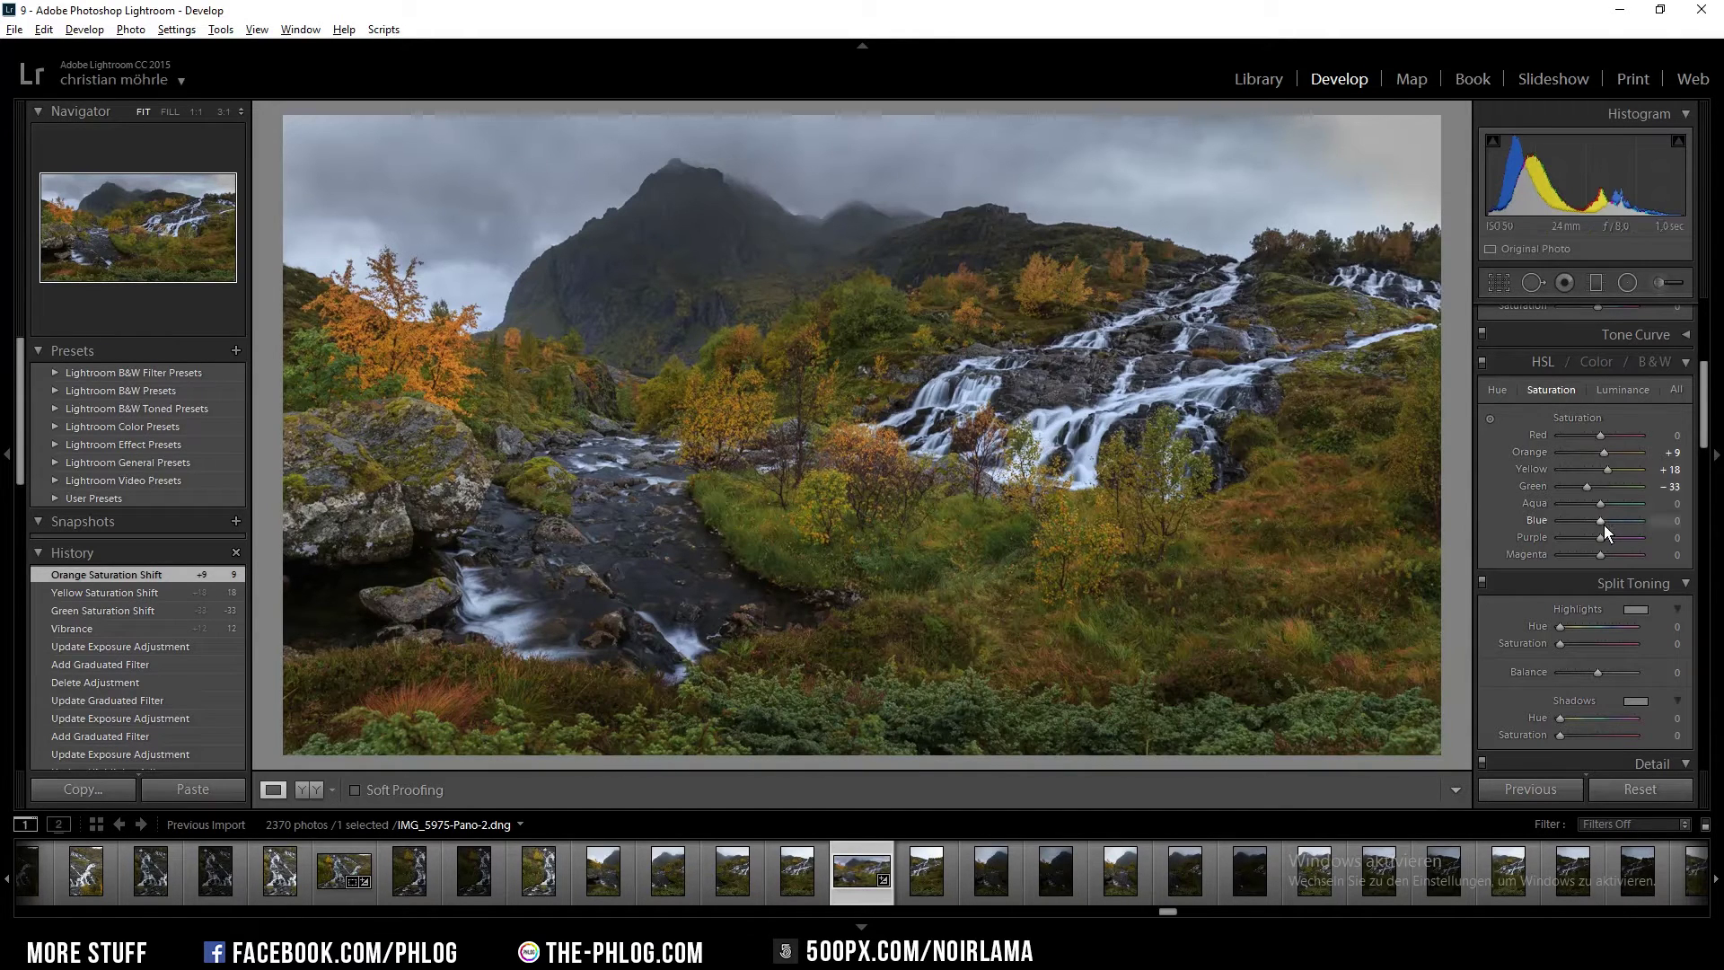
{"action": "left_click_drag", "start_coordinate": [1591, 520], "coordinate": [1588, 521]}
- Raise Yellow luminance to +22 to brighten the foliage
{"action": "double_click", "coordinate": [1600, 471]}
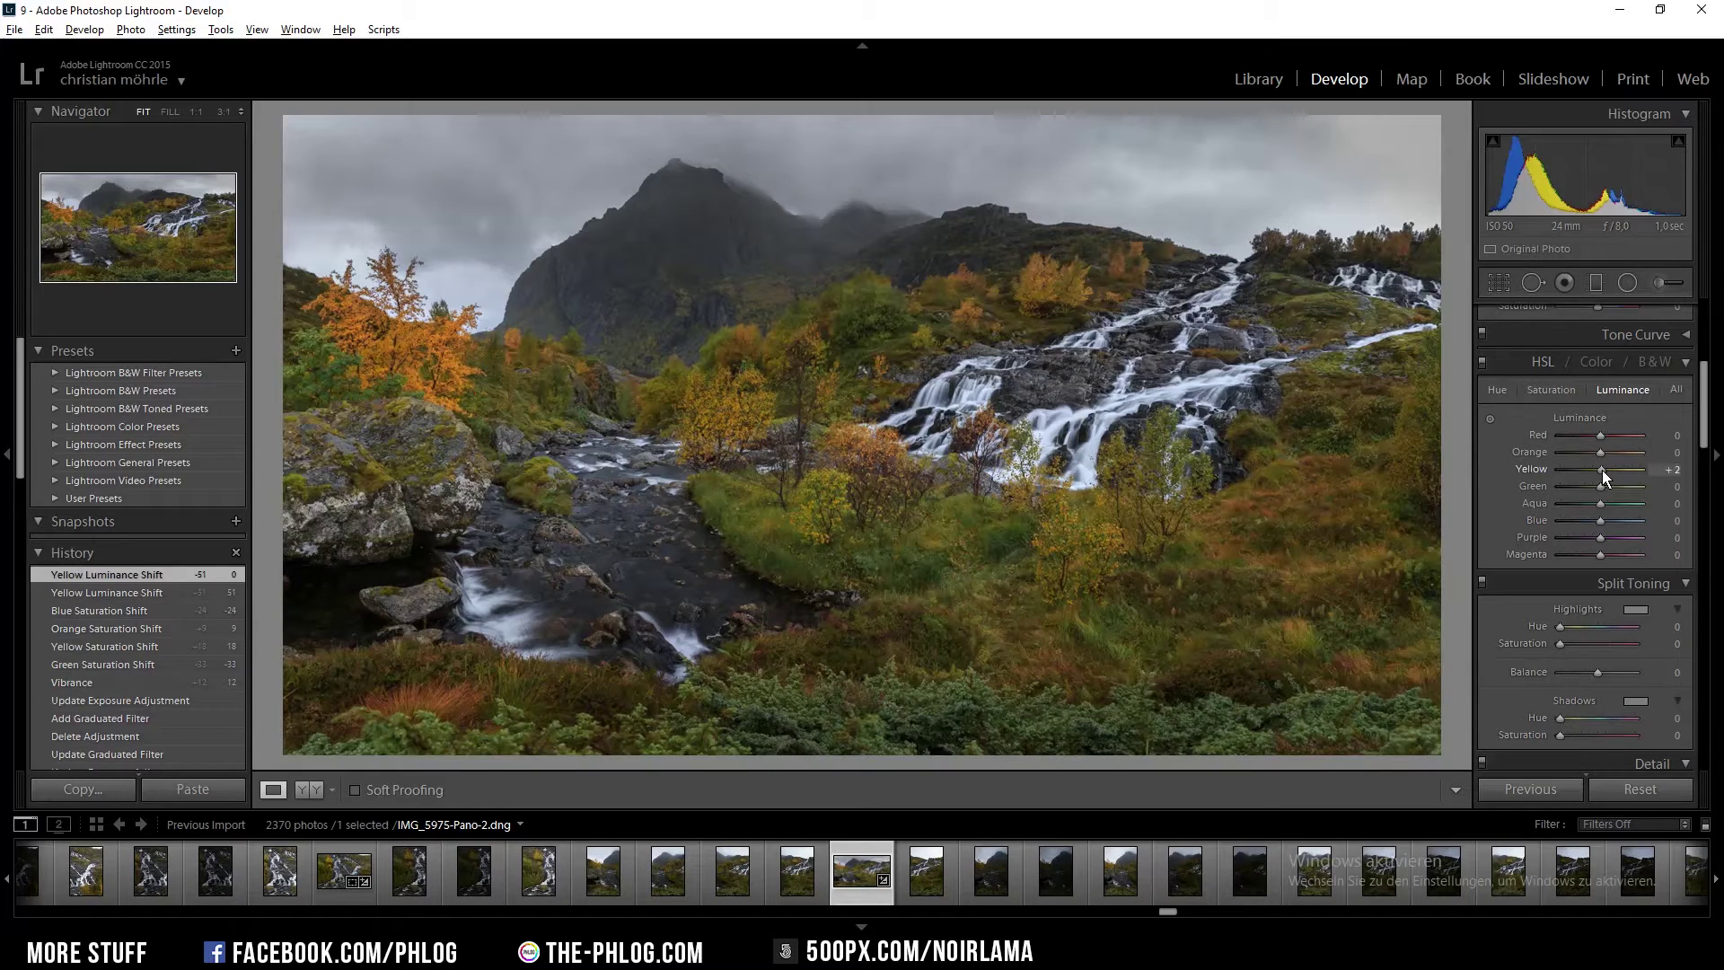
{"action": "left_click_drag", "start_coordinate": [1602, 471], "coordinate": [1609, 467]}
{"action": "scroll", "coordinate": [1609, 467], "scroll_direction": "down", "scroll_amount": 5}
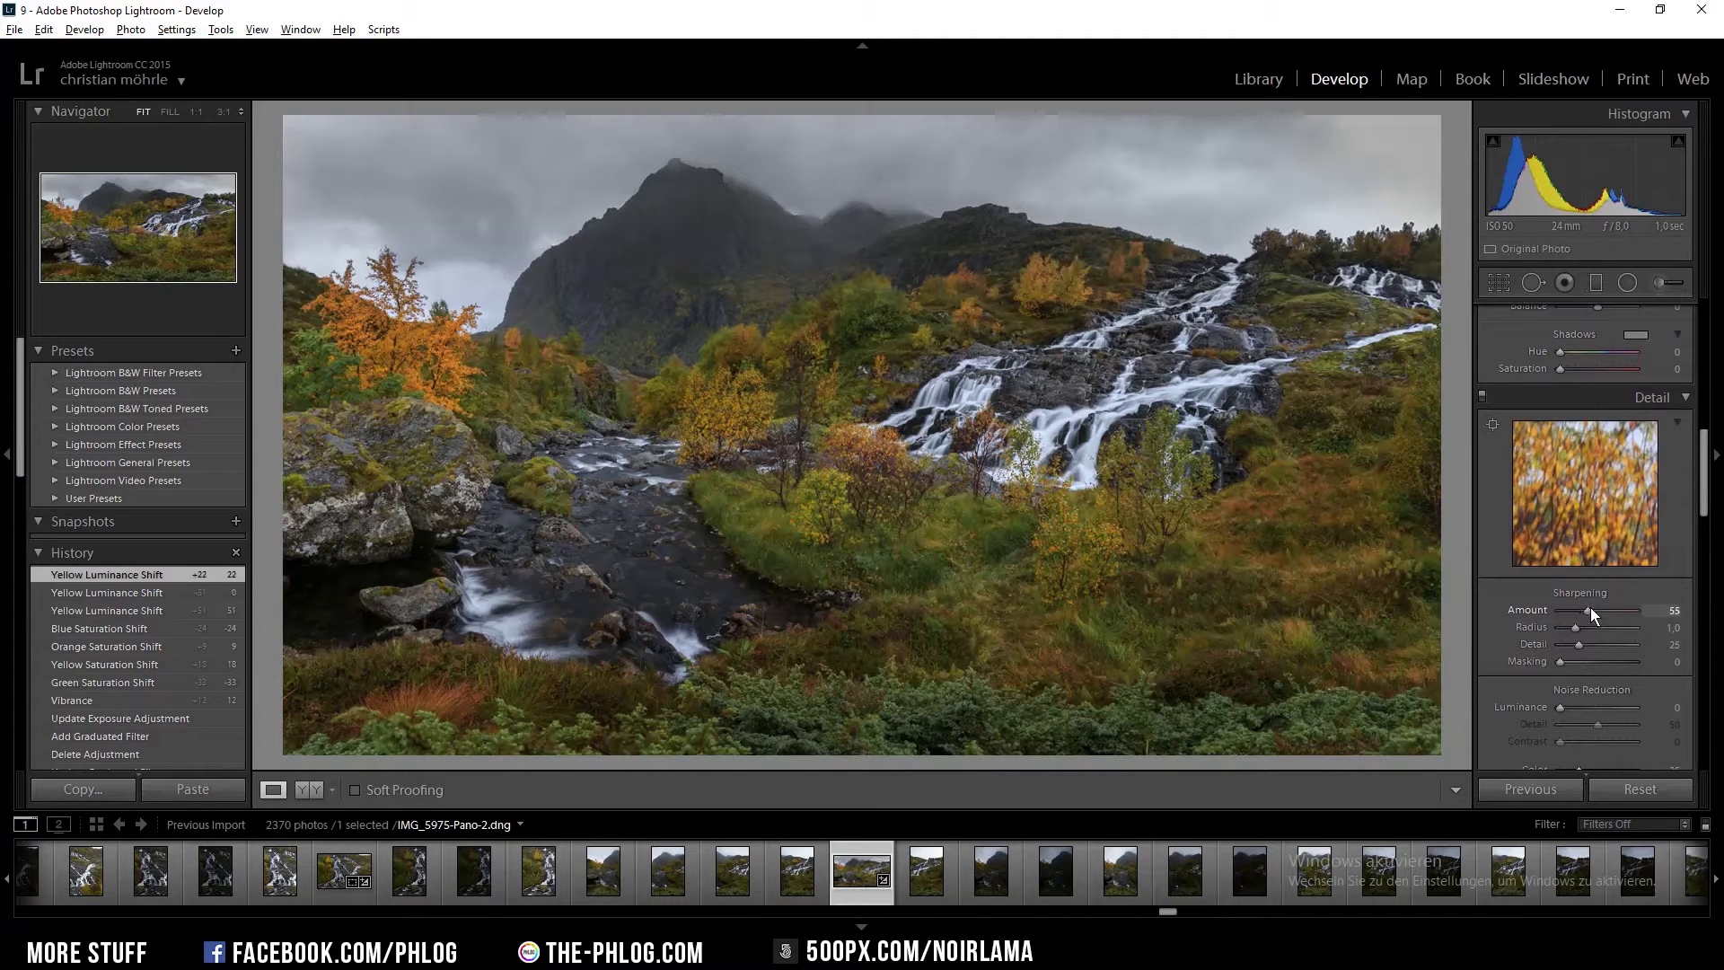
- Tune sharpening to Amount 68 with Masking 23 in the Detail panel
{"action": "left_click_drag", "start_coordinate": [1591, 610], "coordinate": [1576, 665]}
{"action": "scroll", "coordinate": [1581, 494], "scroll_direction": "up", "scroll_amount": 10}
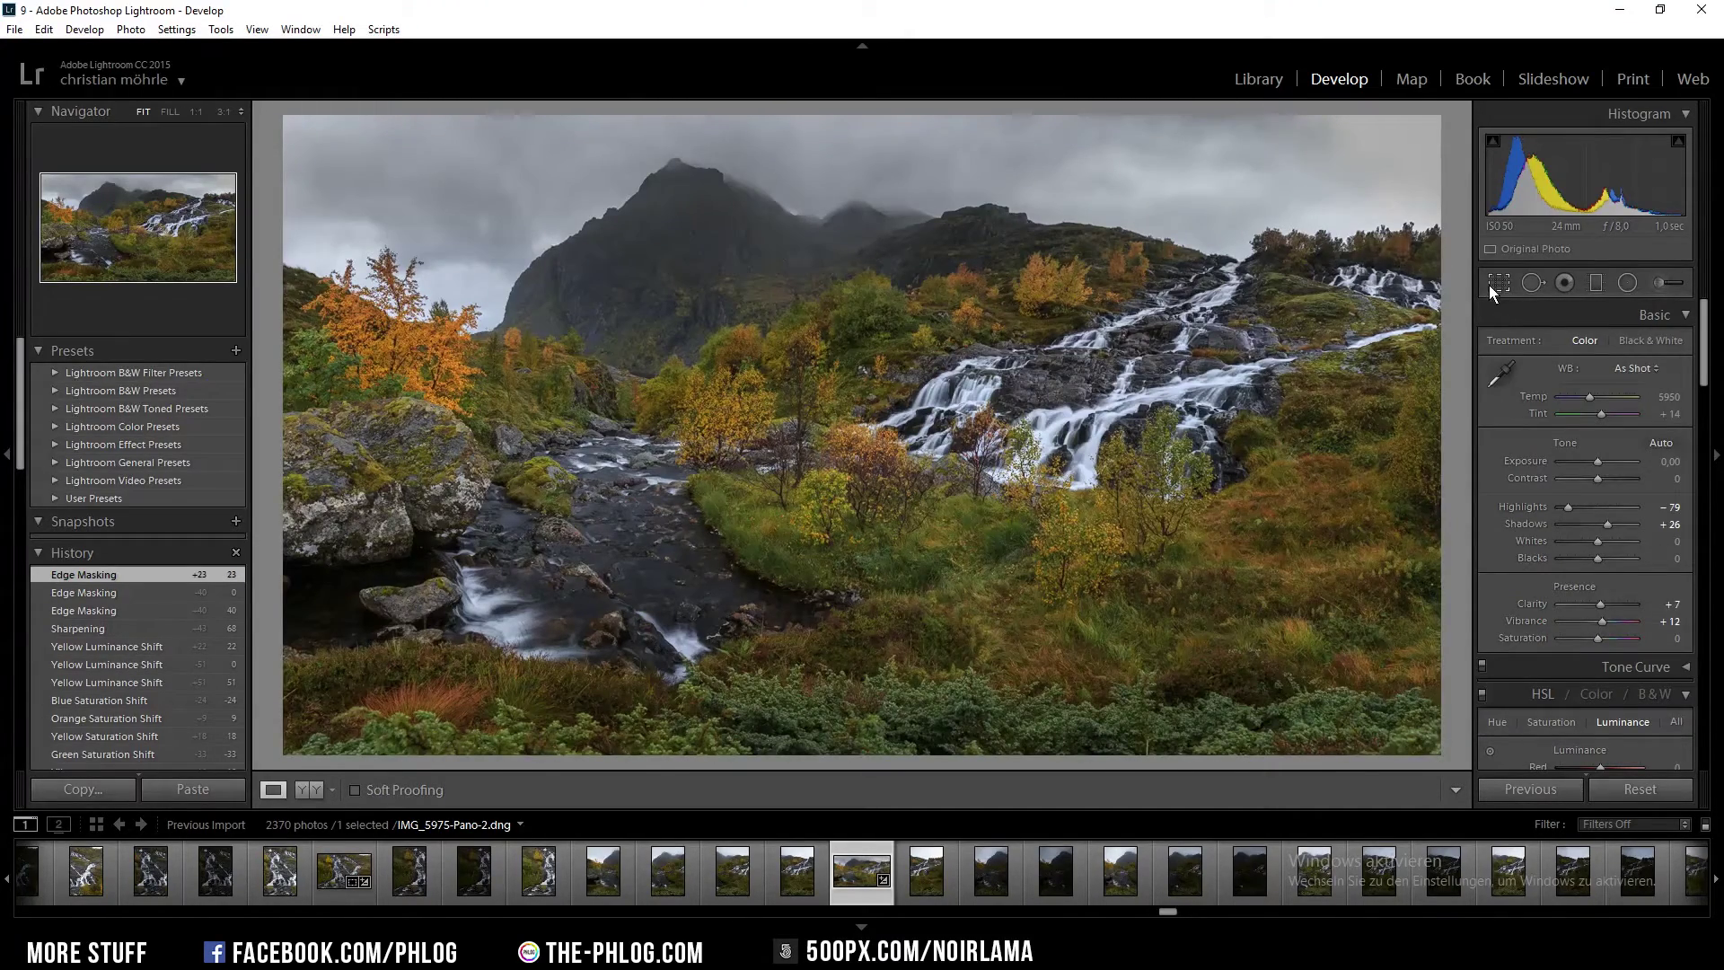
{"action": "left_click", "coordinate": [1491, 284]}
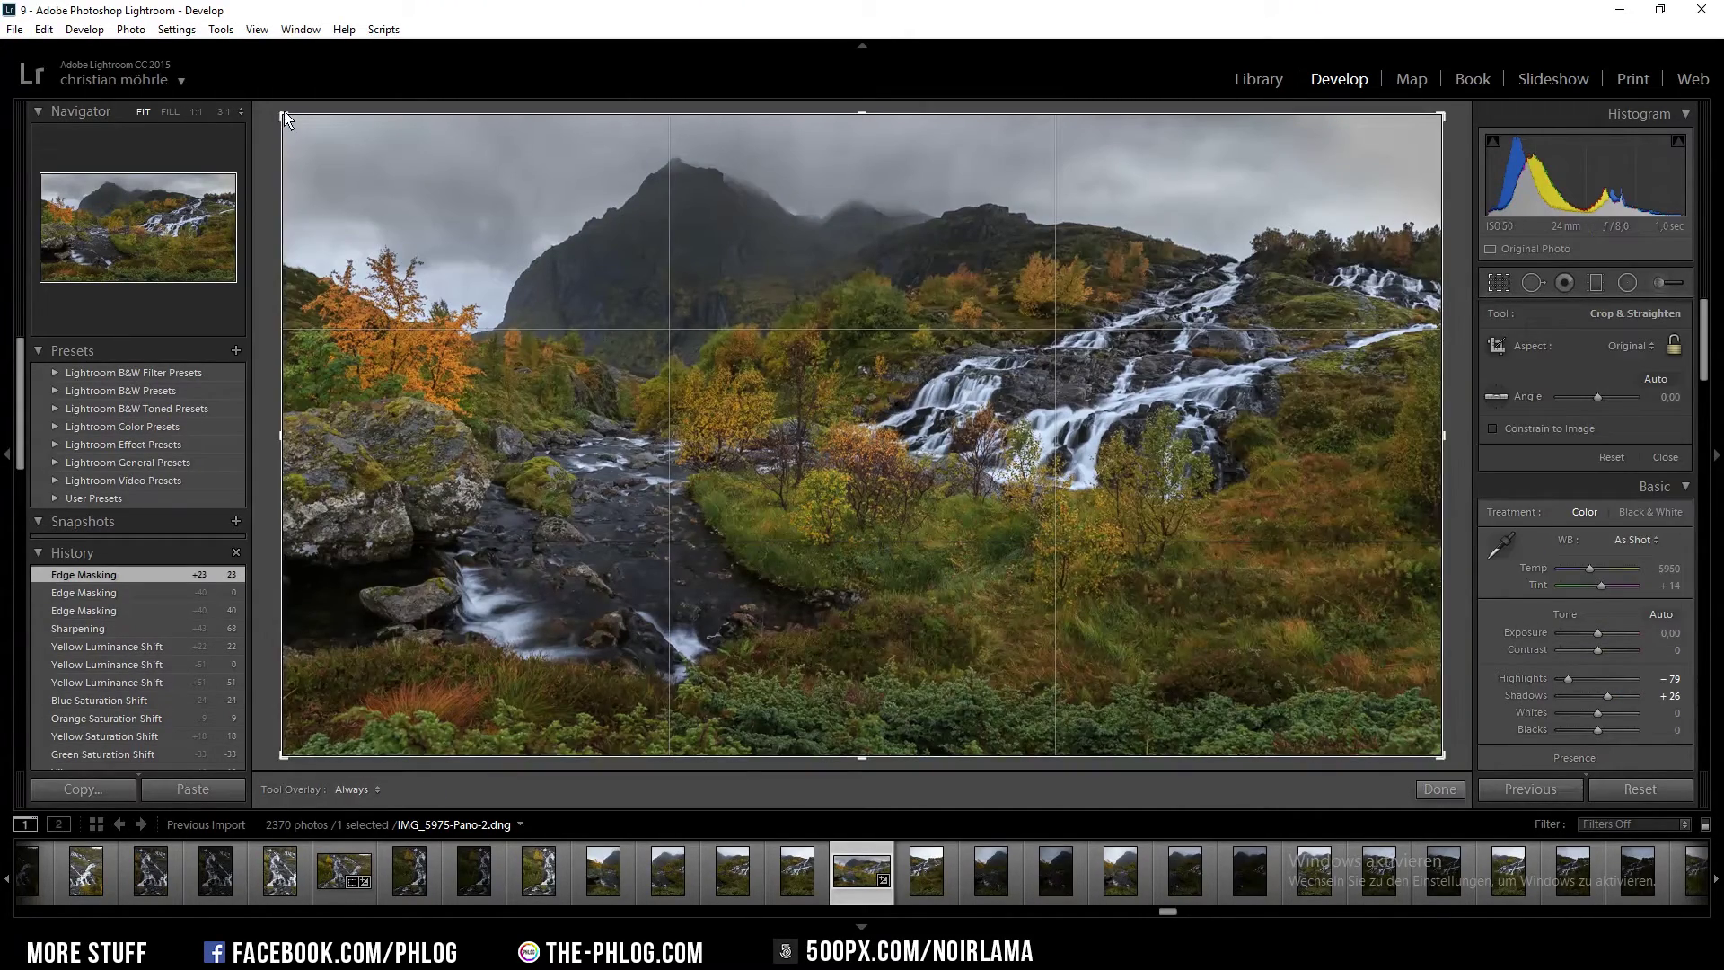
- Straighten the panorama by -1.60° and crop in the right edge, keeping exposure at 0.00
{"action": "left_click_drag", "start_coordinate": [277, 112], "coordinate": [235, 107]}
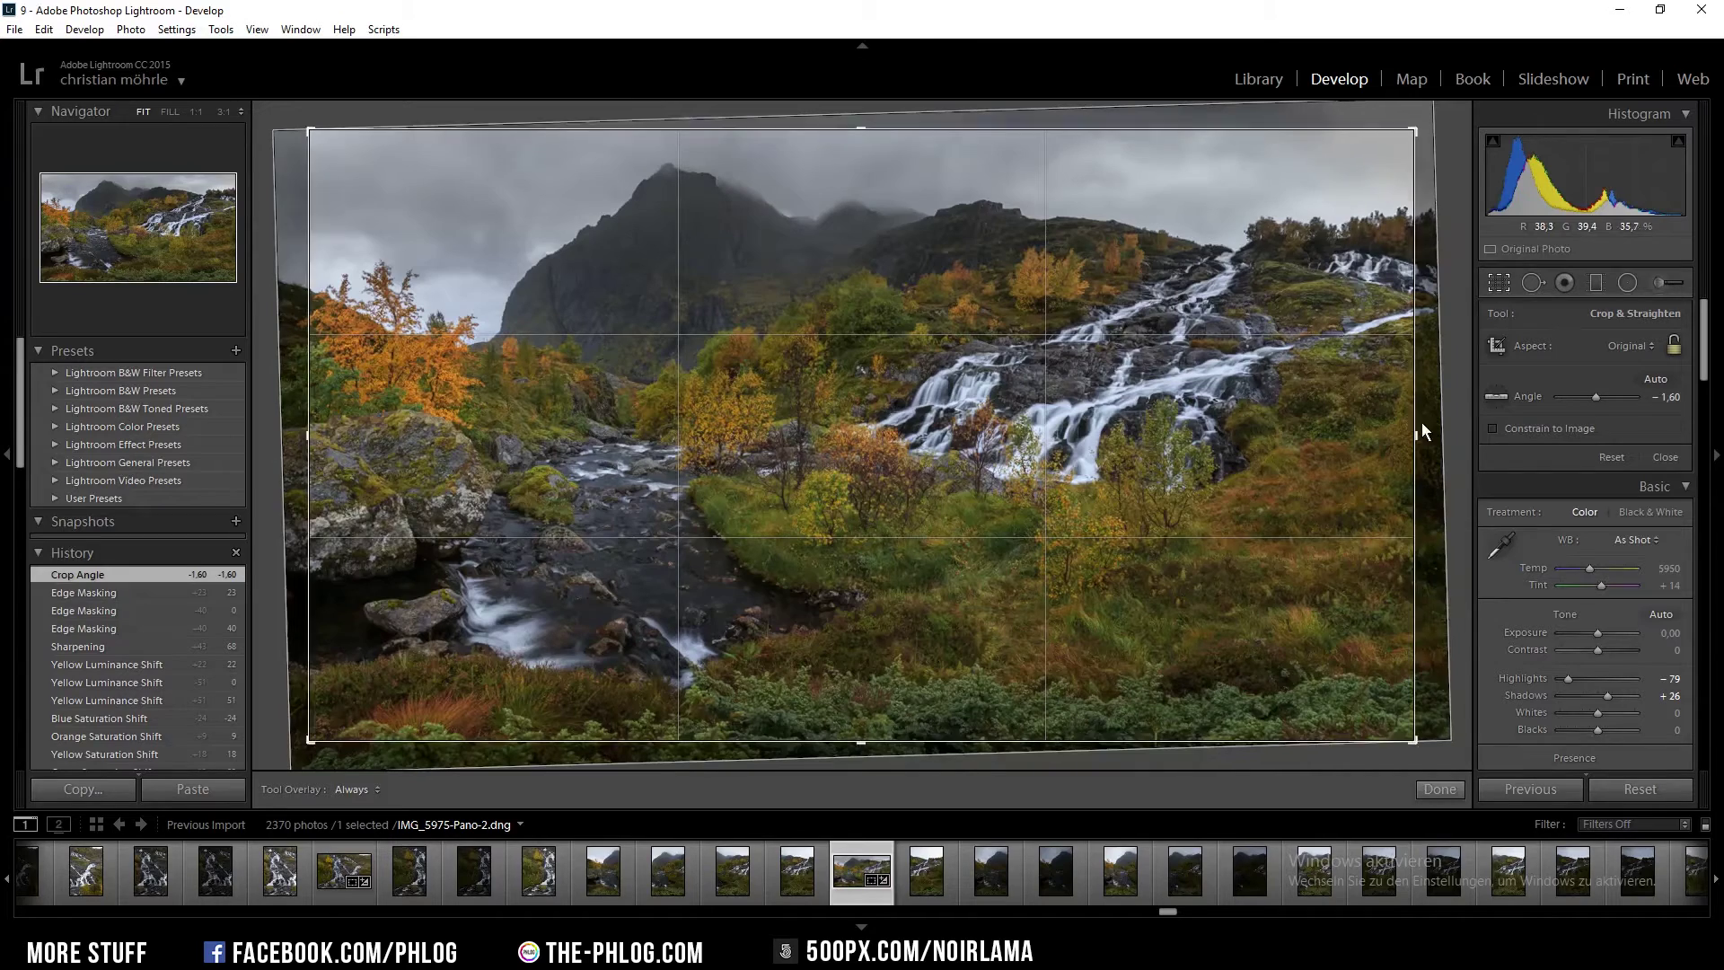
{"action": "left_click_drag", "start_coordinate": [1421, 438], "coordinate": [1366, 438]}
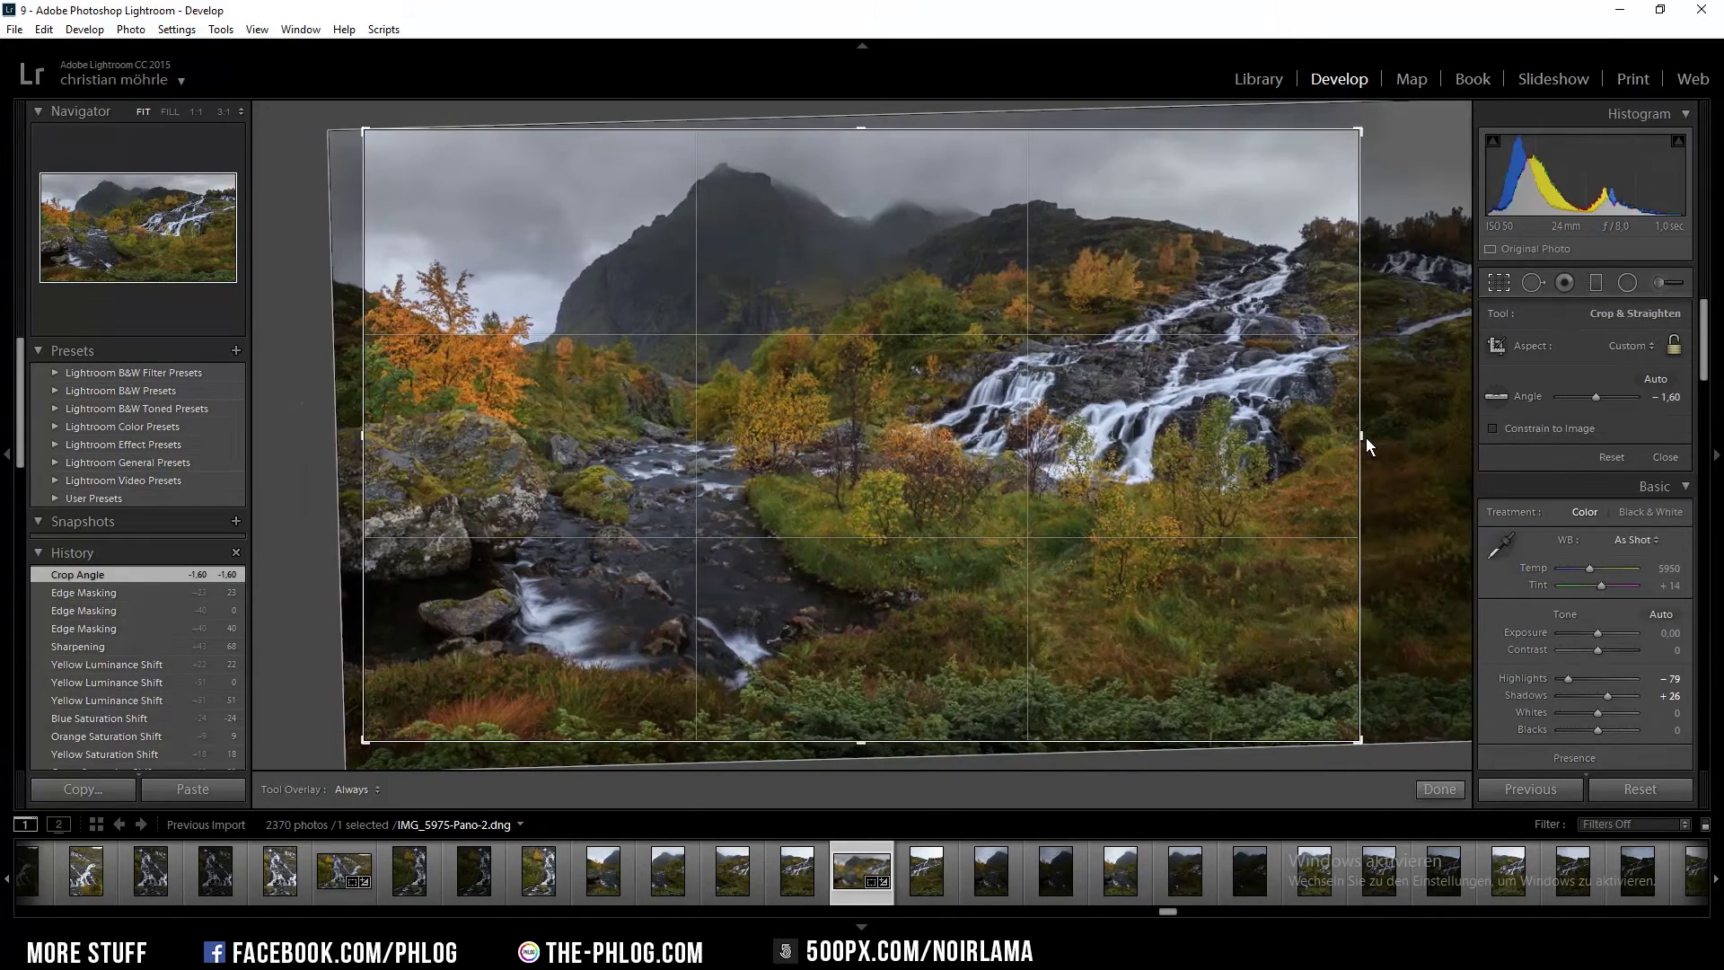
{"action": "left_click", "coordinate": [1500, 284]}
{"action": "key", "text": "equal"}
{"action": "key", "text": "minus"}
{"action": "key", "text": "equal"}
{"action": "key", "text": "minus"}
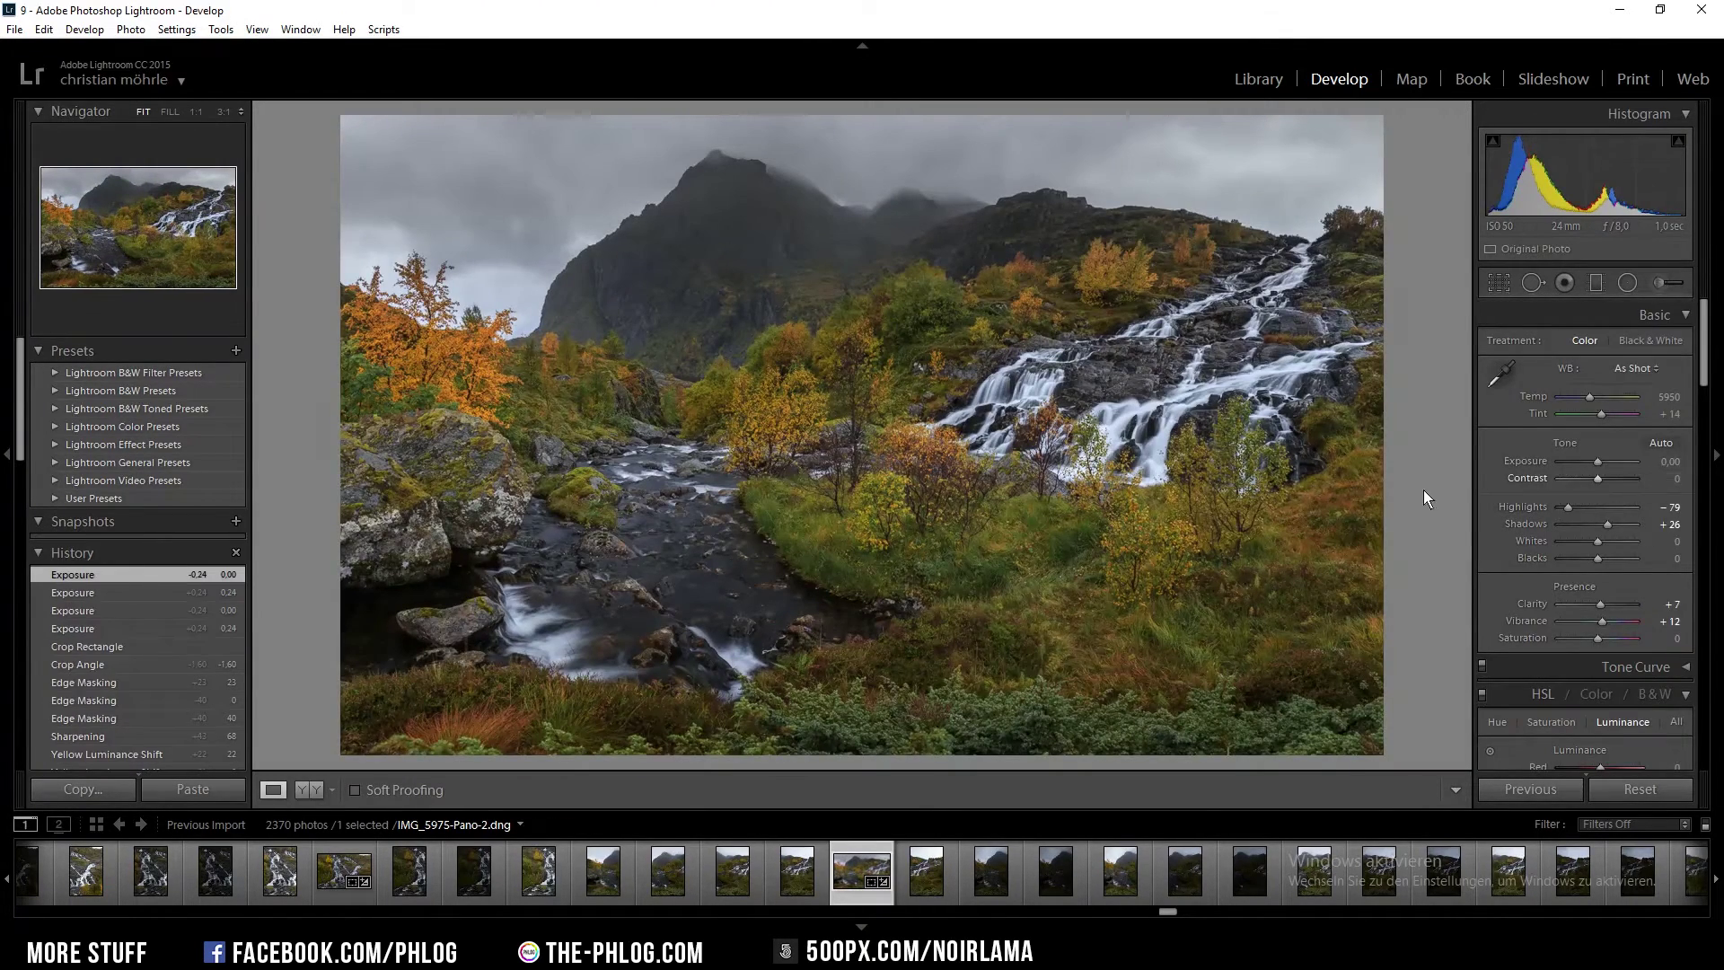
- Open the panorama TIF in Photoshop and crop its bottom to a 3830 px height
{"action": "left_click", "coordinate": [15, 30]}
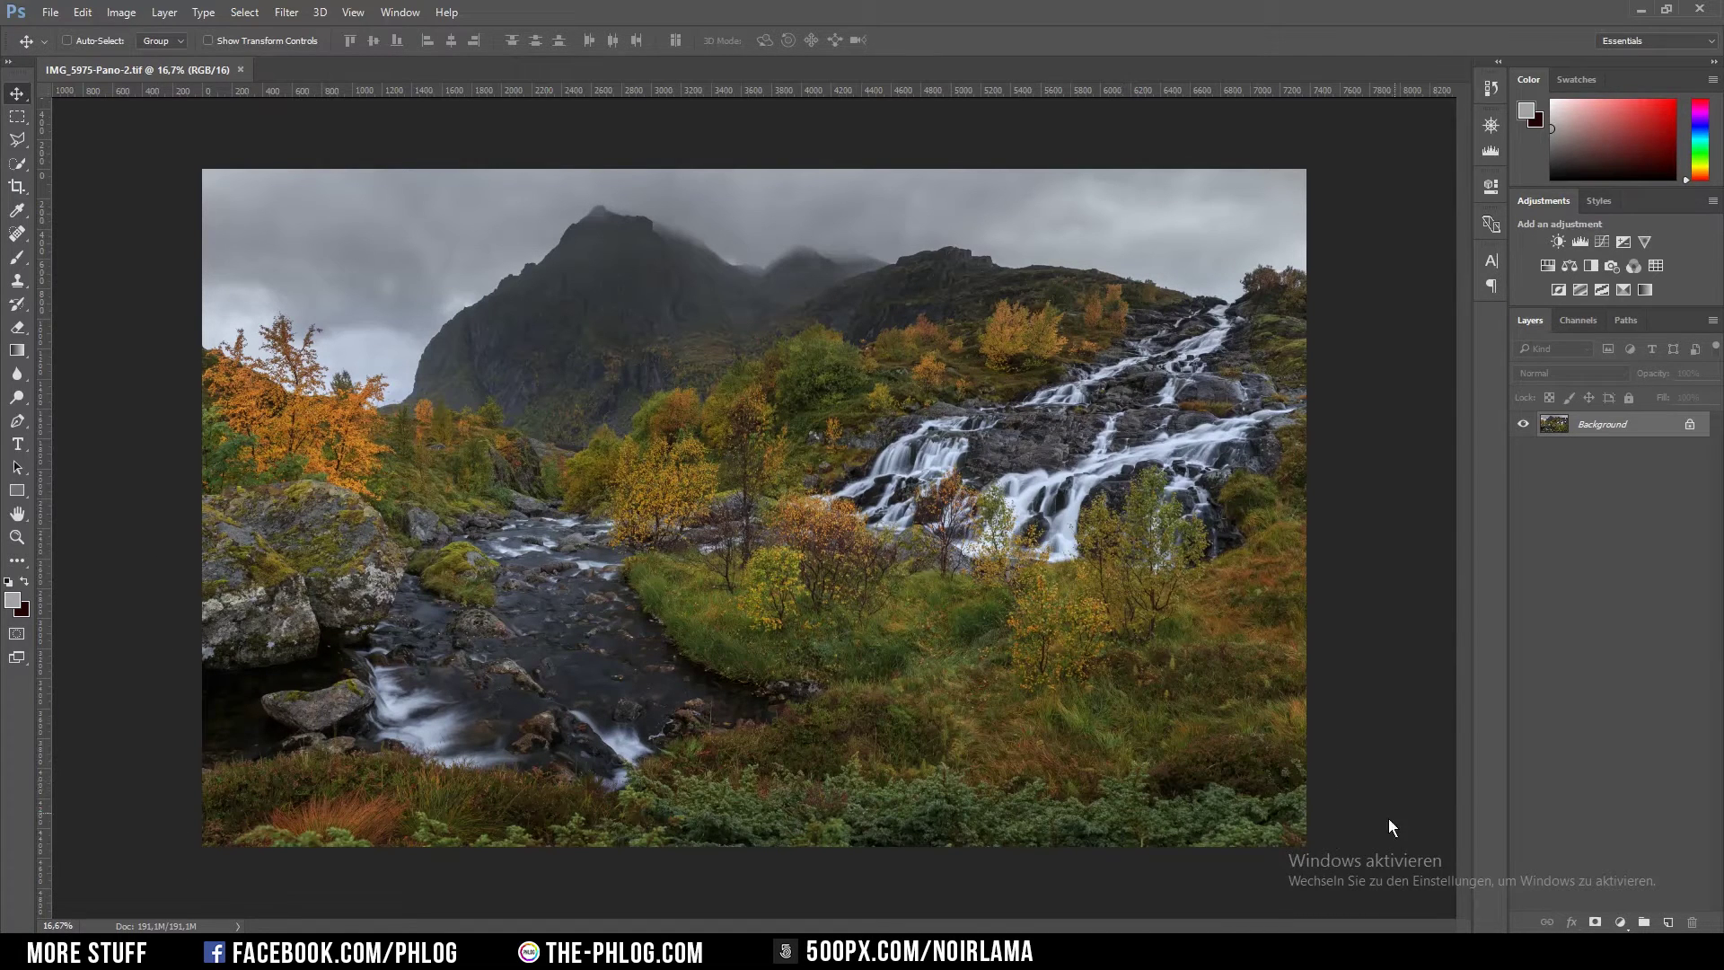
{"action": "key", "text": "c"}
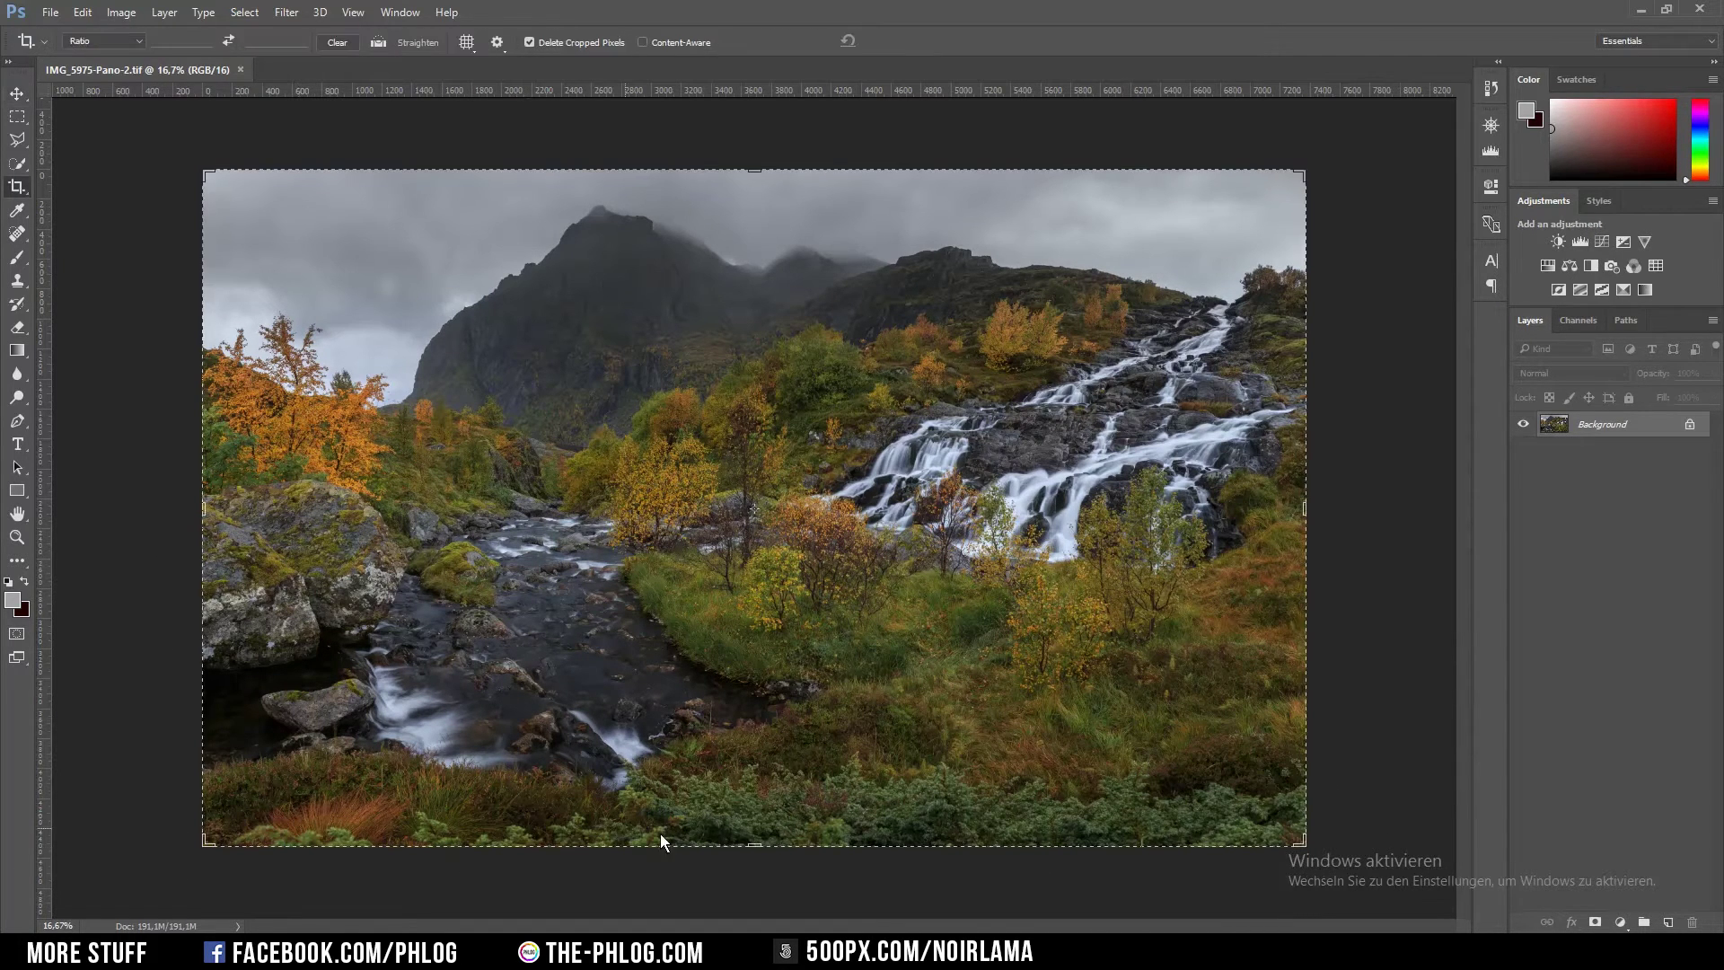
{"action": "left_click", "coordinate": [764, 846]}
{"action": "left_click_drag", "start_coordinate": [763, 846], "coordinate": [801, 790]}
{"action": "key", "text": "Return"}
{"action": "key", "text": "z"}
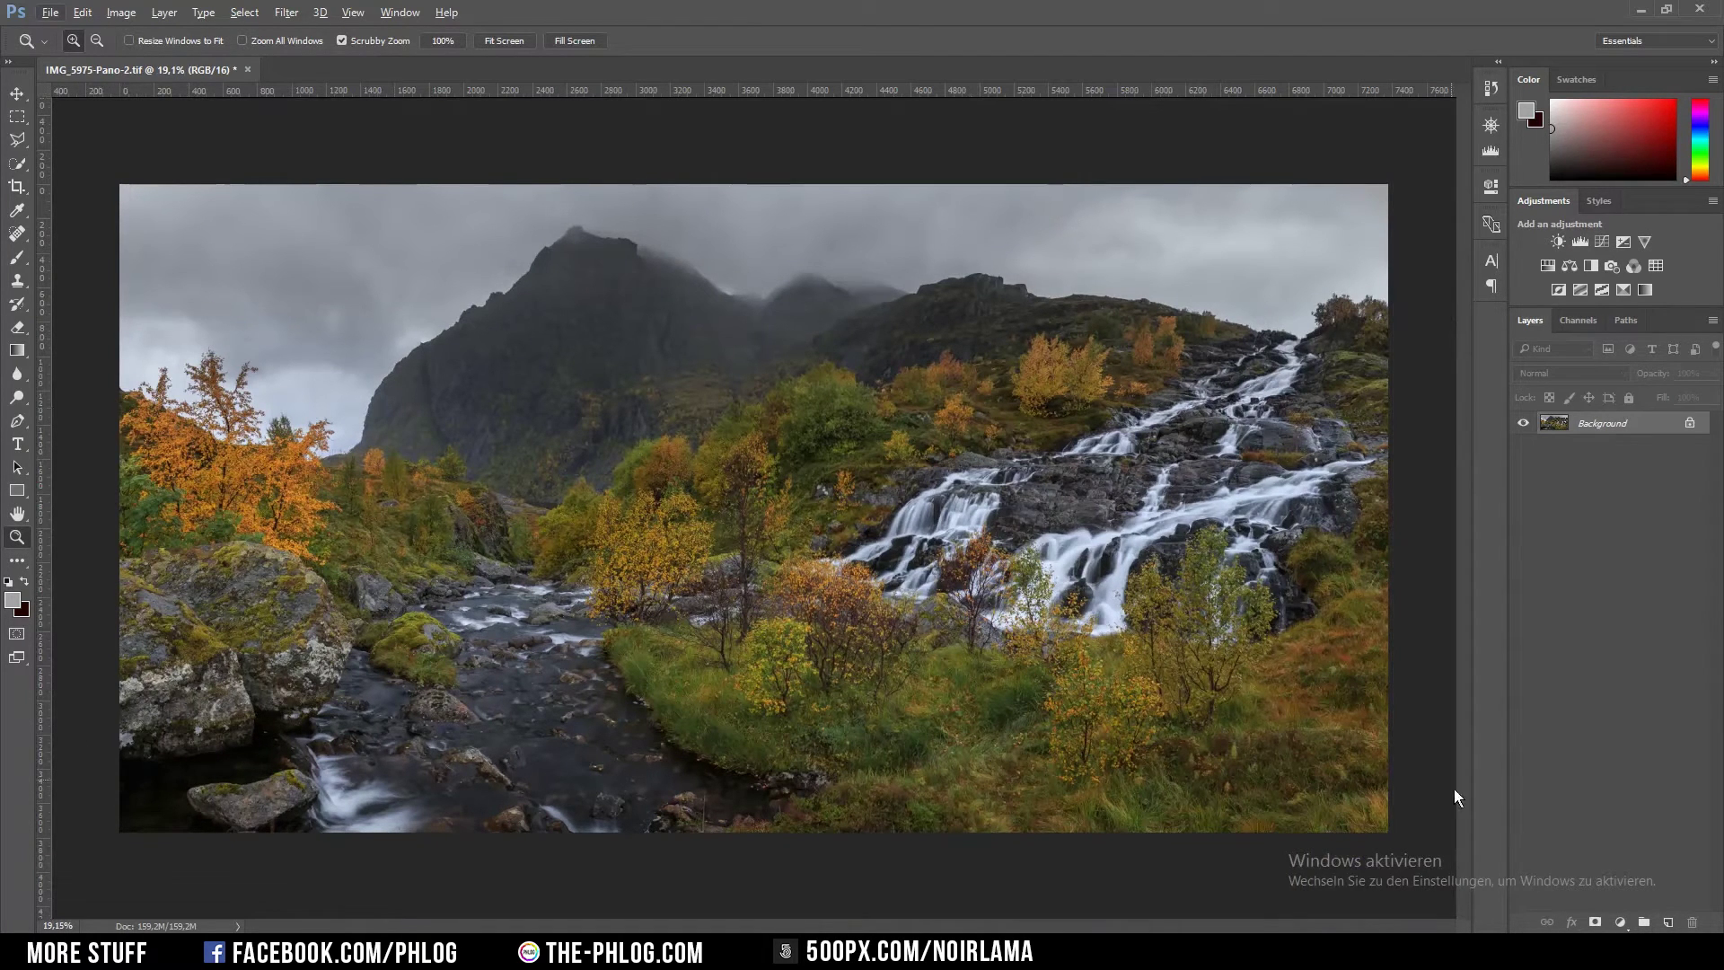
- Add a new layer filled with 50% gray and set it to Overlay blending
{"action": "left_click", "coordinate": [1669, 920]}
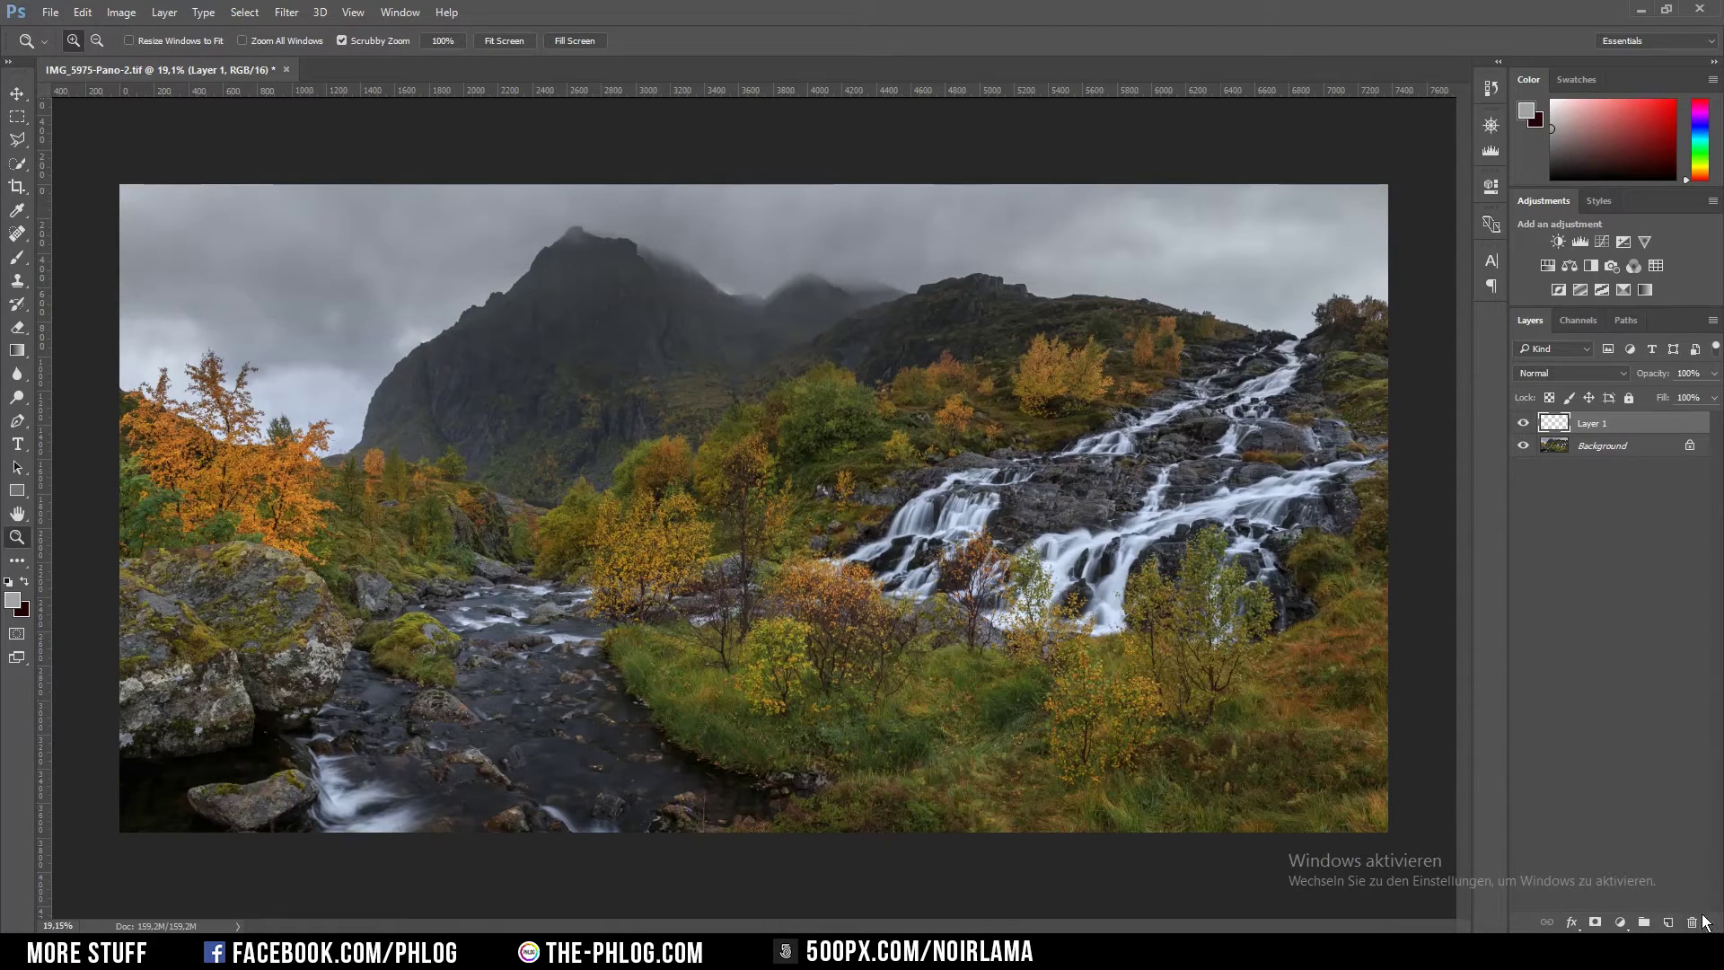
{"action": "key", "text": "shift+F5"}
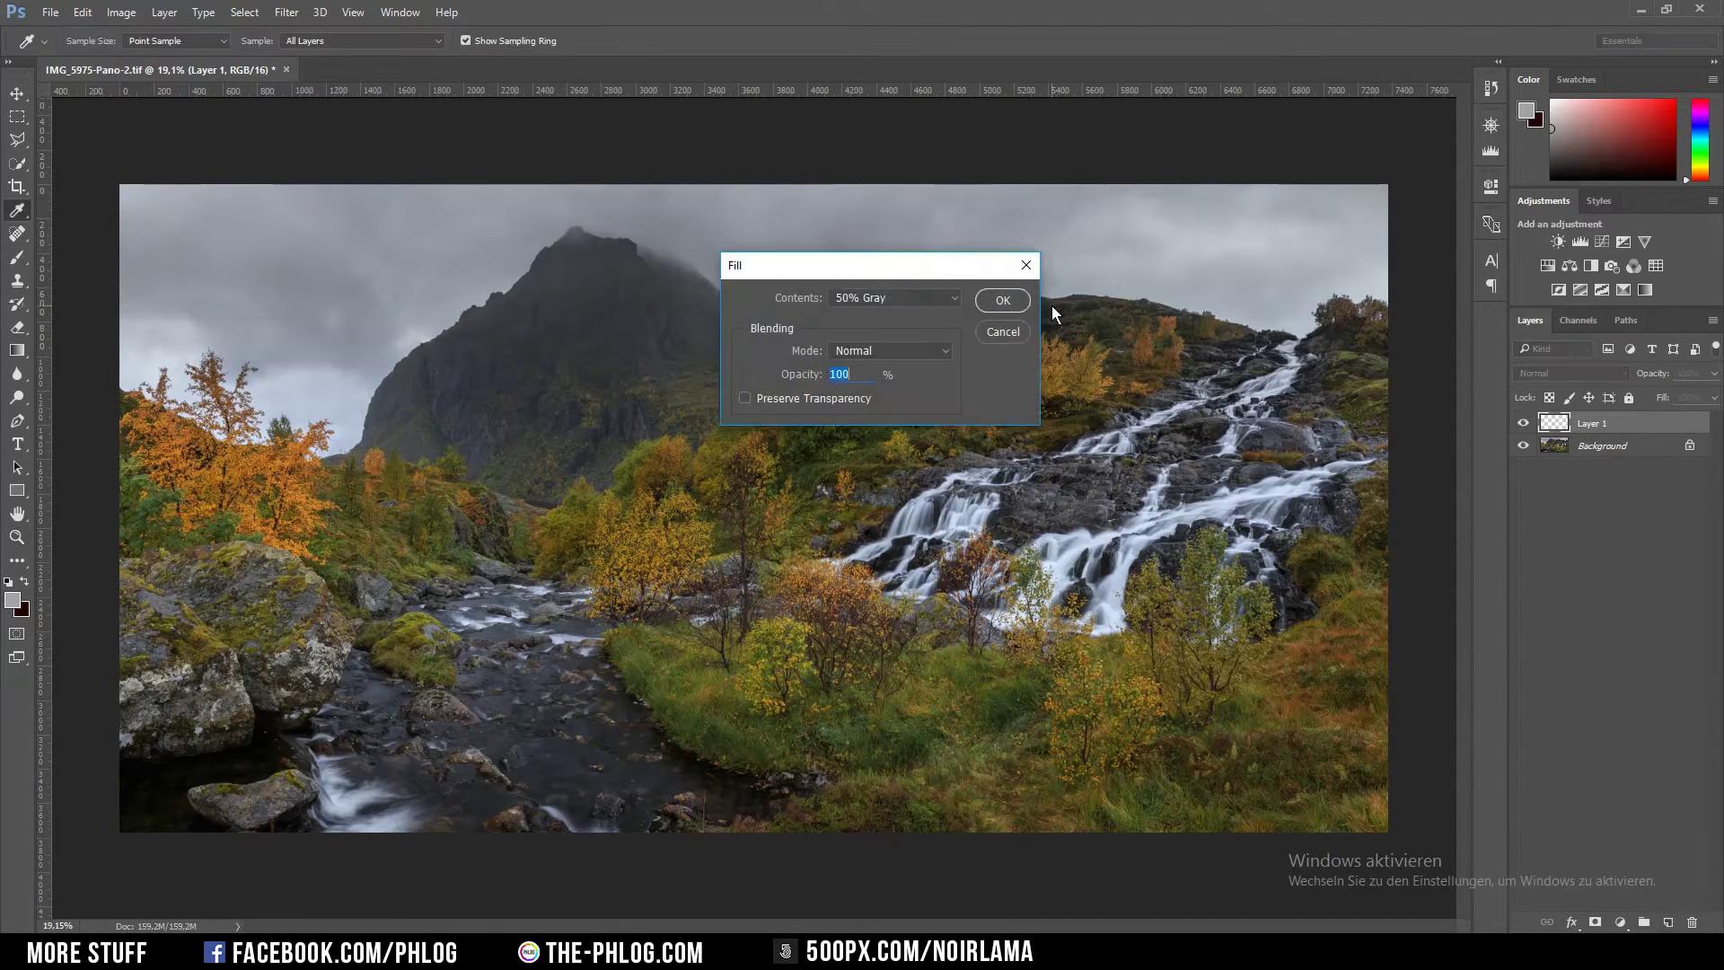
{"action": "left_click", "coordinate": [982, 300]}
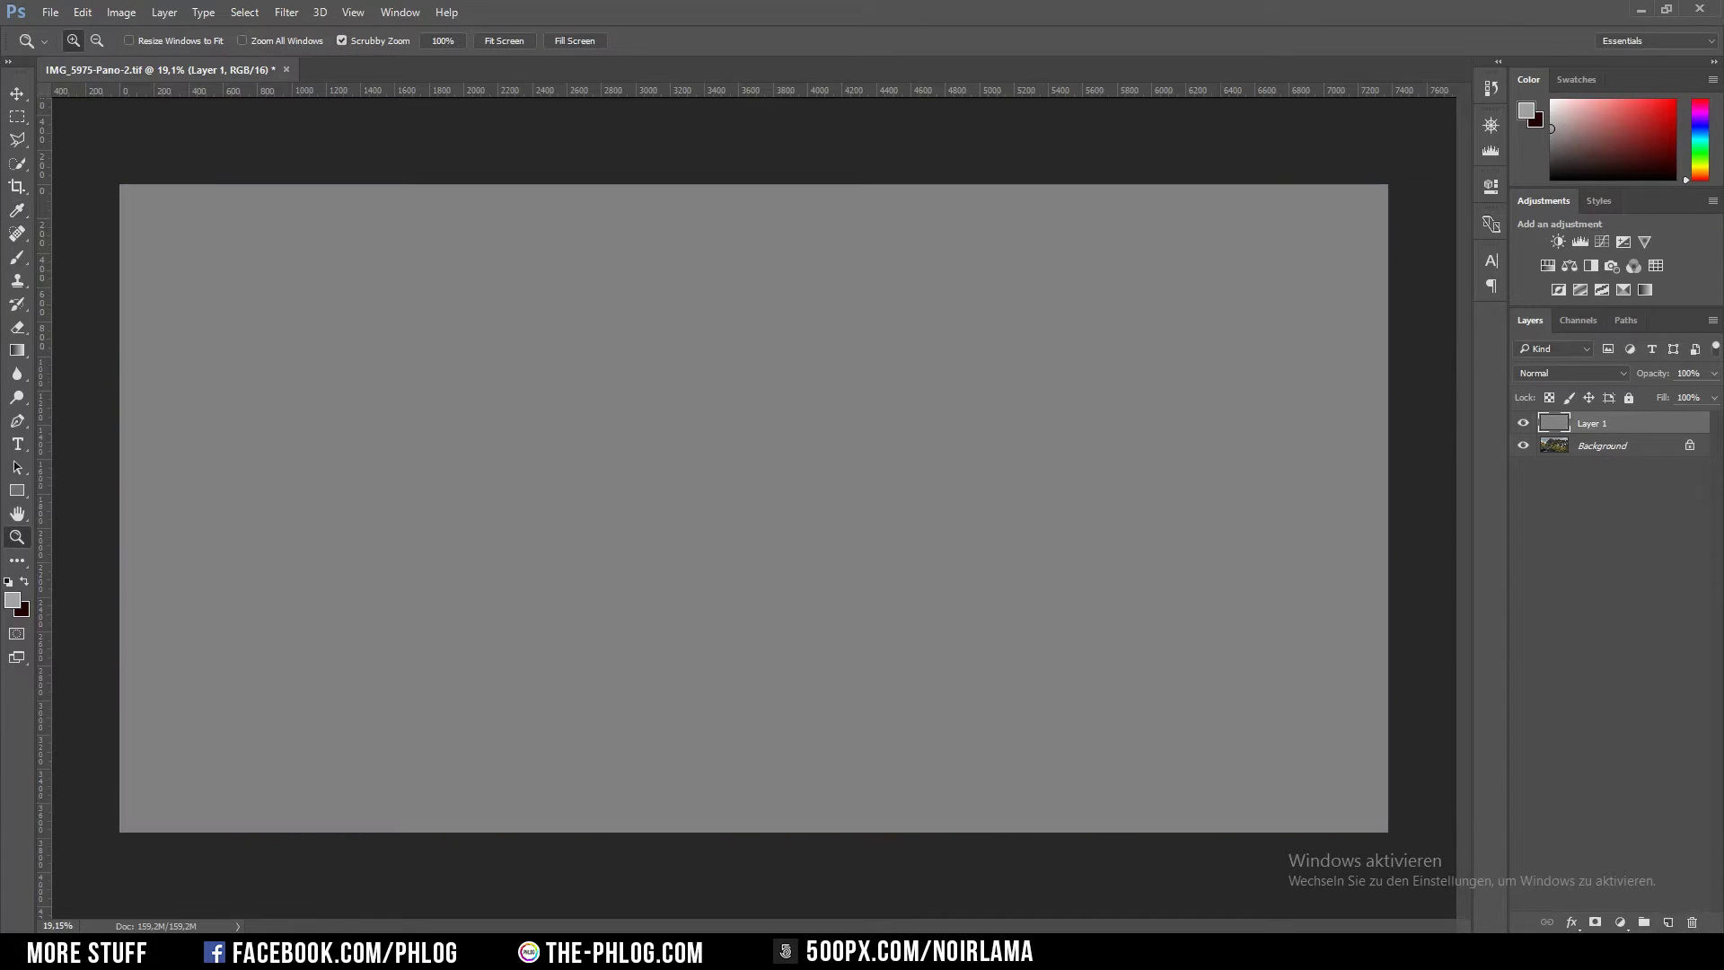
{"action": "left_click", "coordinate": [1566, 365]}
{"action": "left_click", "coordinate": [1560, 546]}
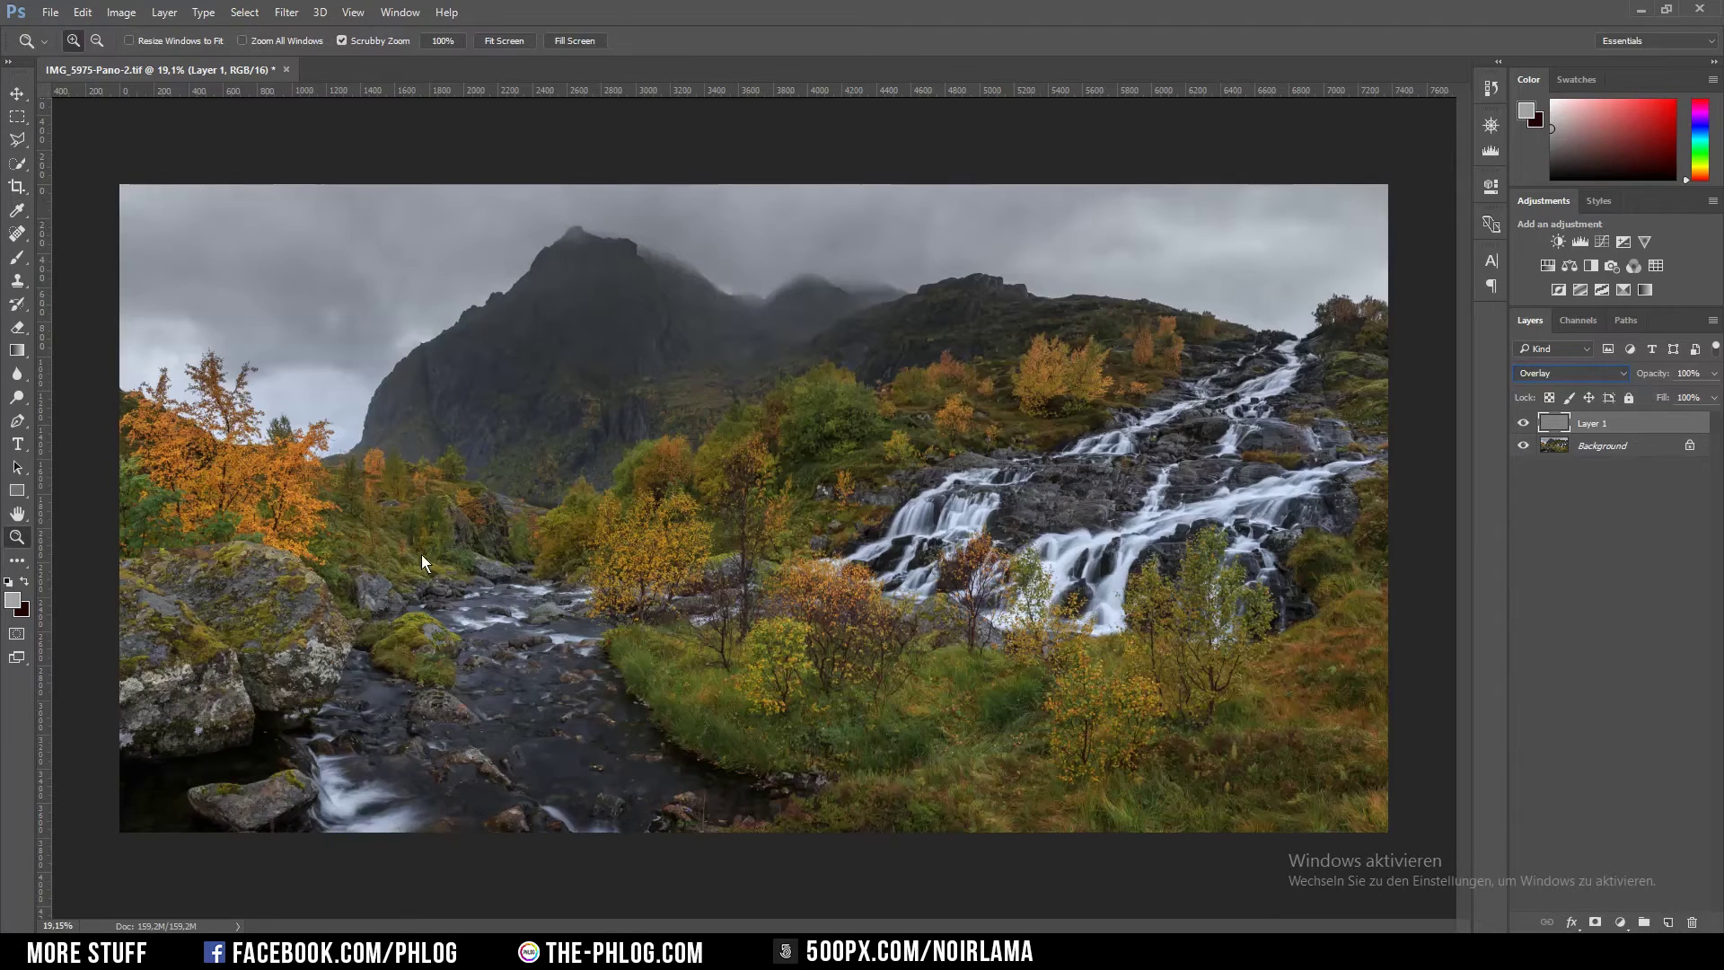
- Set the paint colour to dark gray 585858 and a roughly 742 px brush for contrast painting
{"action": "left_click", "coordinate": [13, 599]}
{"action": "left_click_drag", "start_coordinate": [1010, 481], "coordinate": [927, 499]}
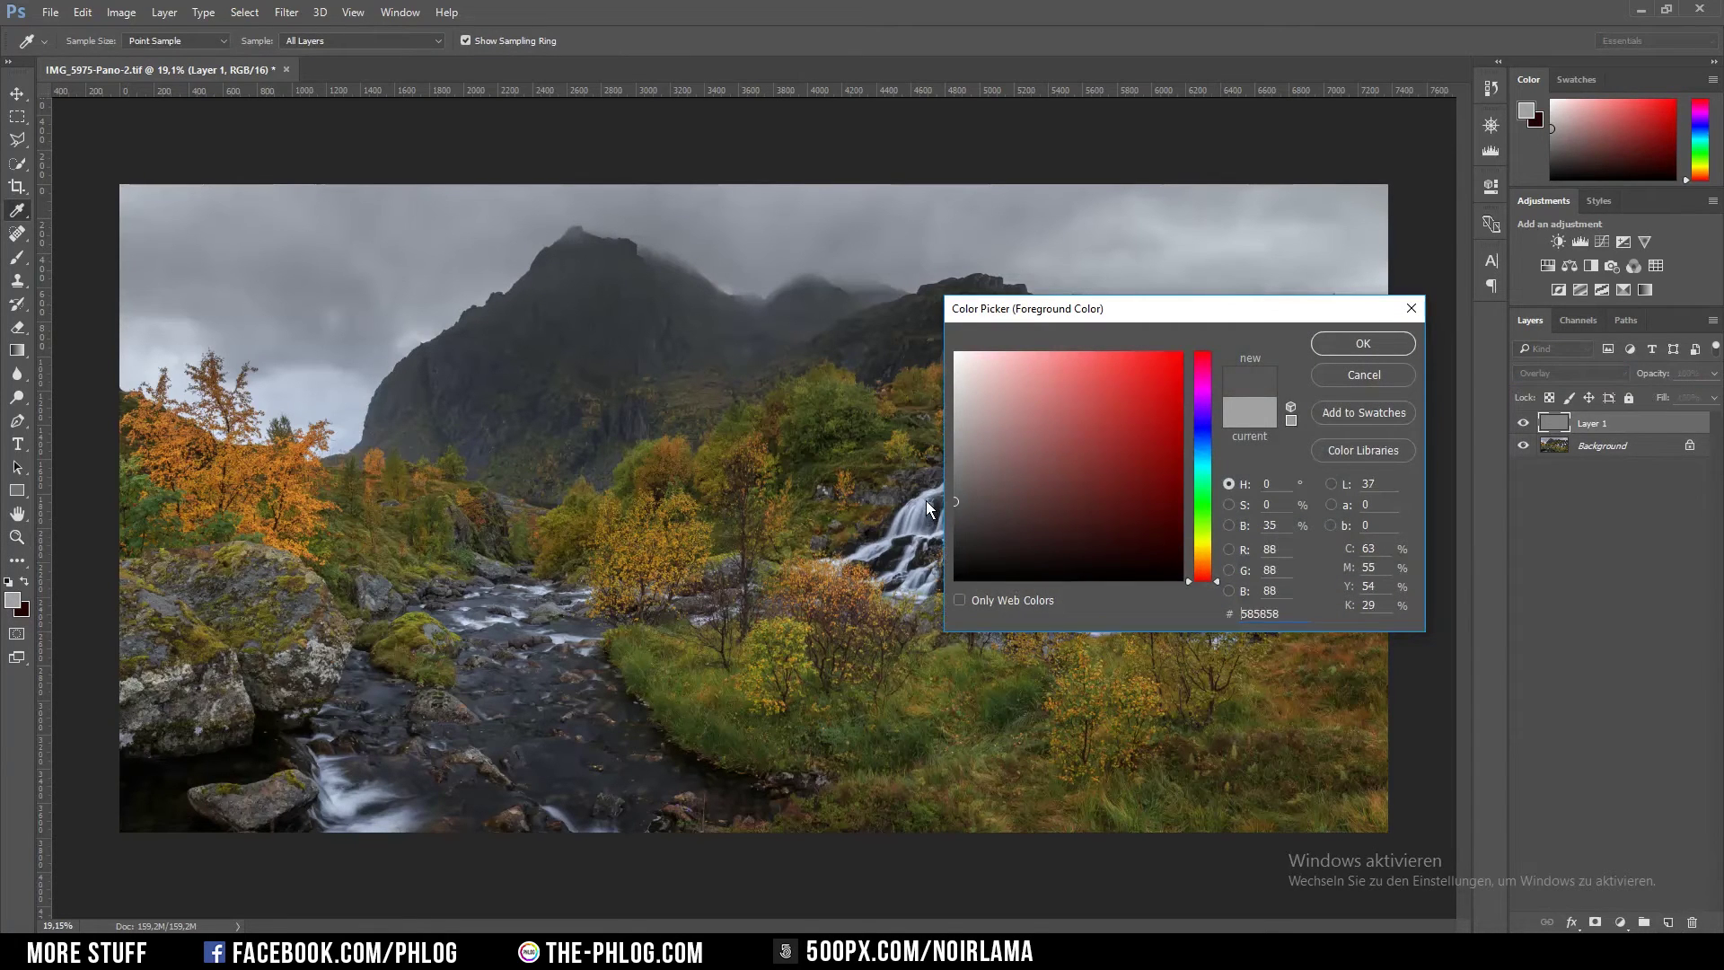
{"action": "left_click", "coordinate": [1364, 343]}
{"action": "key", "text": "b"}
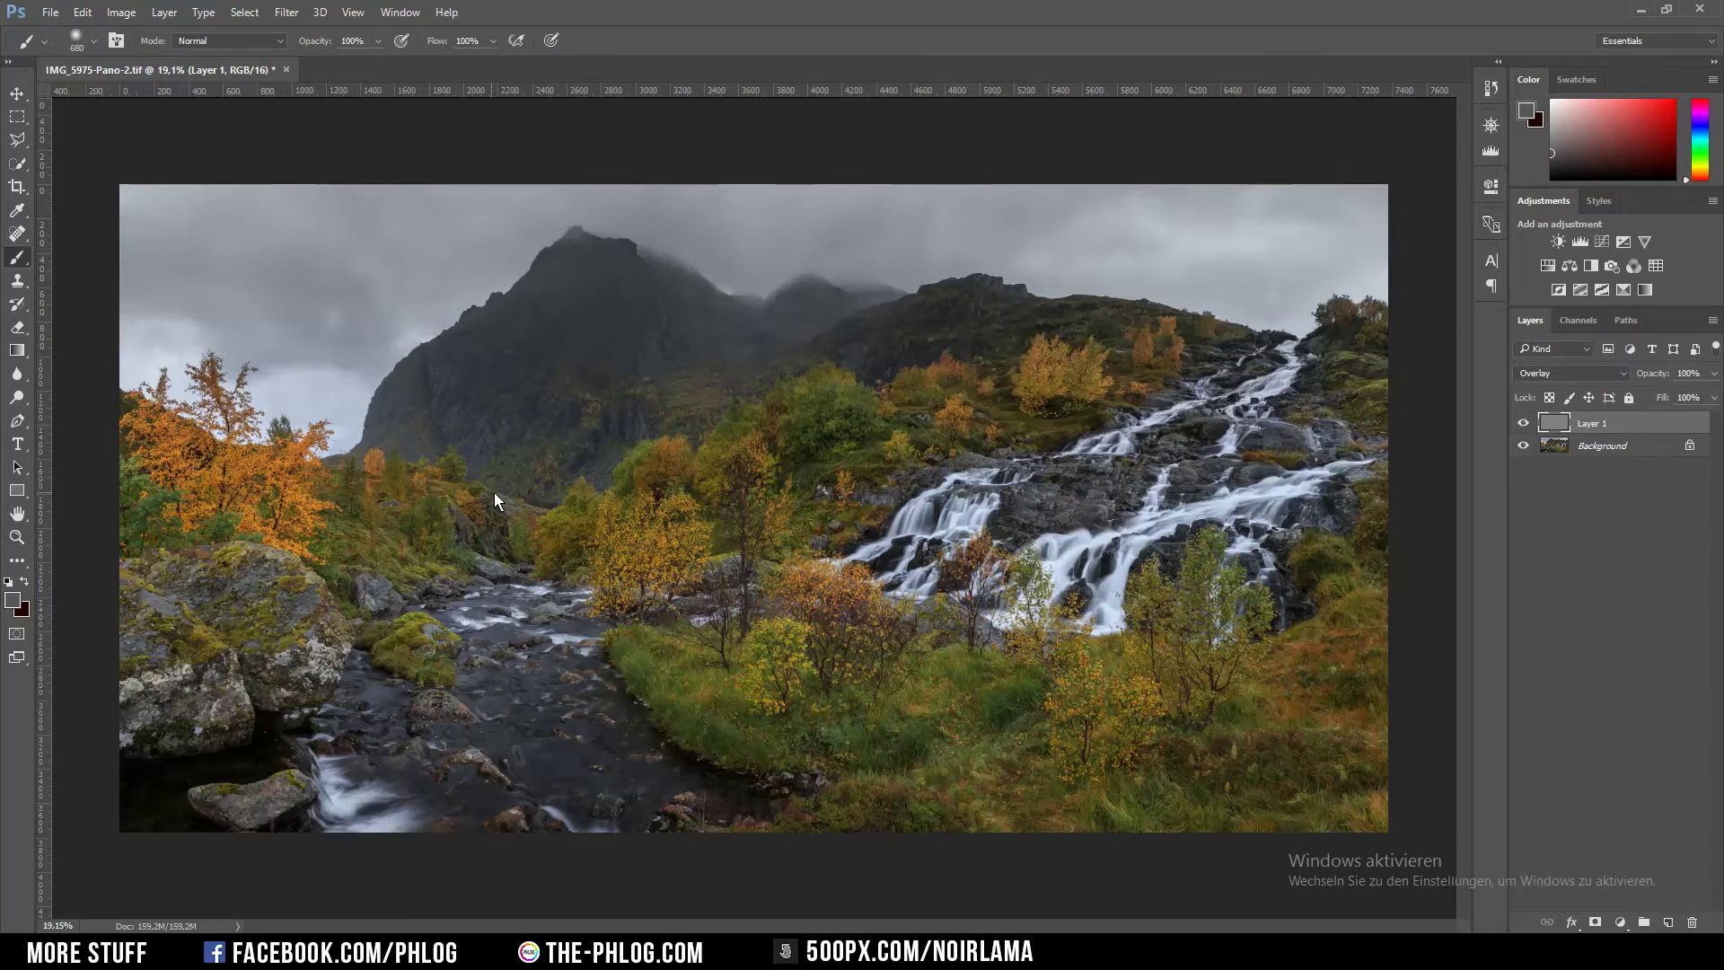
{"action": "mouse_move", "coordinate": [494, 492]}
{"action": "left_mouse_down"}
{"action": "mouse_move", "coordinate": [460, 490]}
{"action": "mouse_move", "coordinate": [493, 492]}
{"action": "left_mouse_up"}
{"action": "left_click_drag", "start_coordinate": [214, 483], "coordinate": [377, 503]}
{"action": "key", "text": "ctrl+z"}
{"action": "key", "text": "Return"}
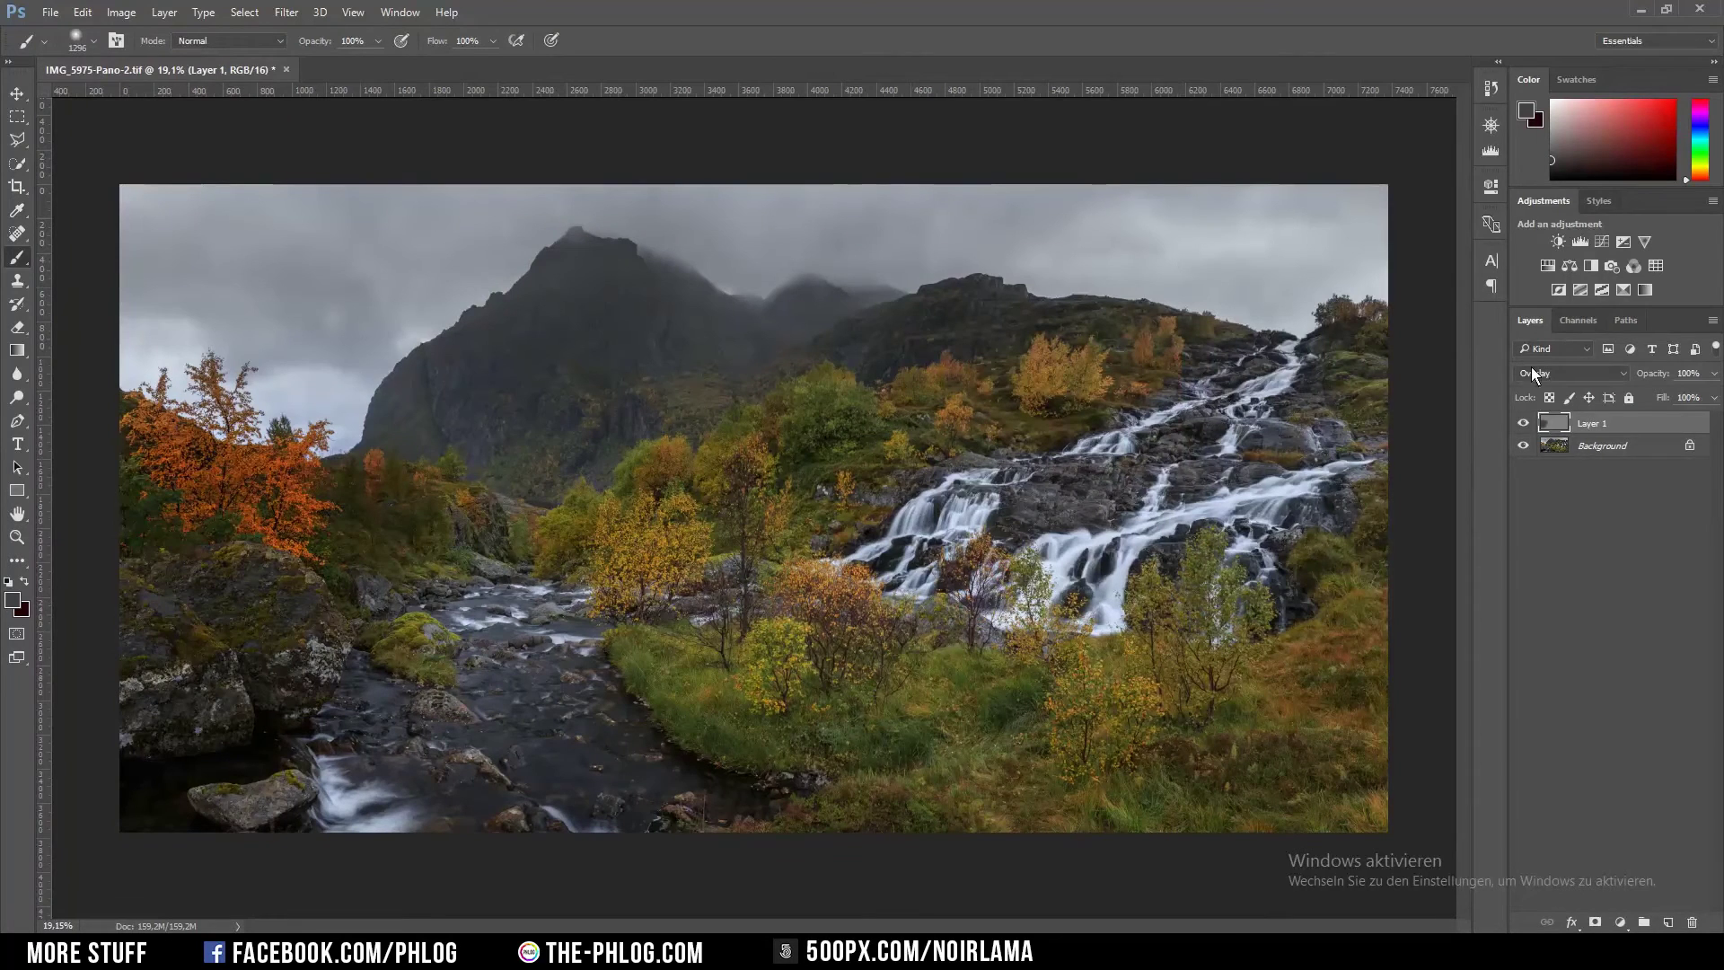
- Set the gray Overlay layer to 32% opacity, shrink the brush to 272, and merge it down
{"action": "left_click", "coordinate": [1714, 373]}
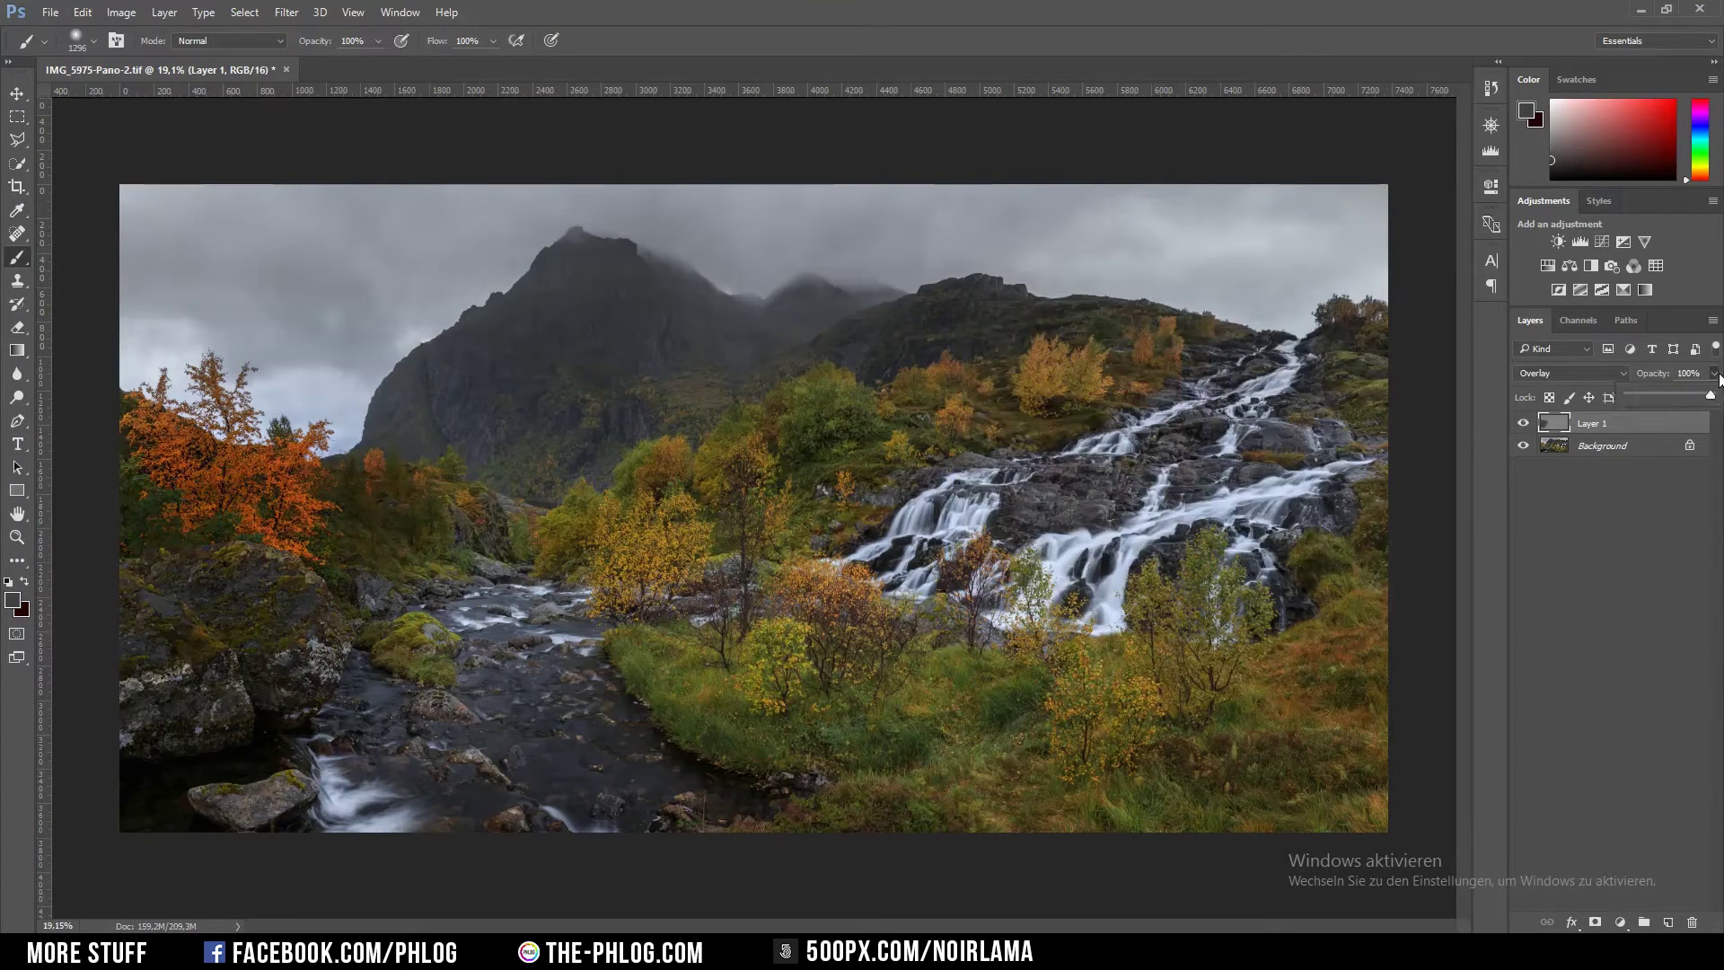
{"action": "left_click", "coordinate": [1650, 393]}
{"action": "left_click_drag", "start_coordinate": [1647, 393], "coordinate": [1655, 393]}
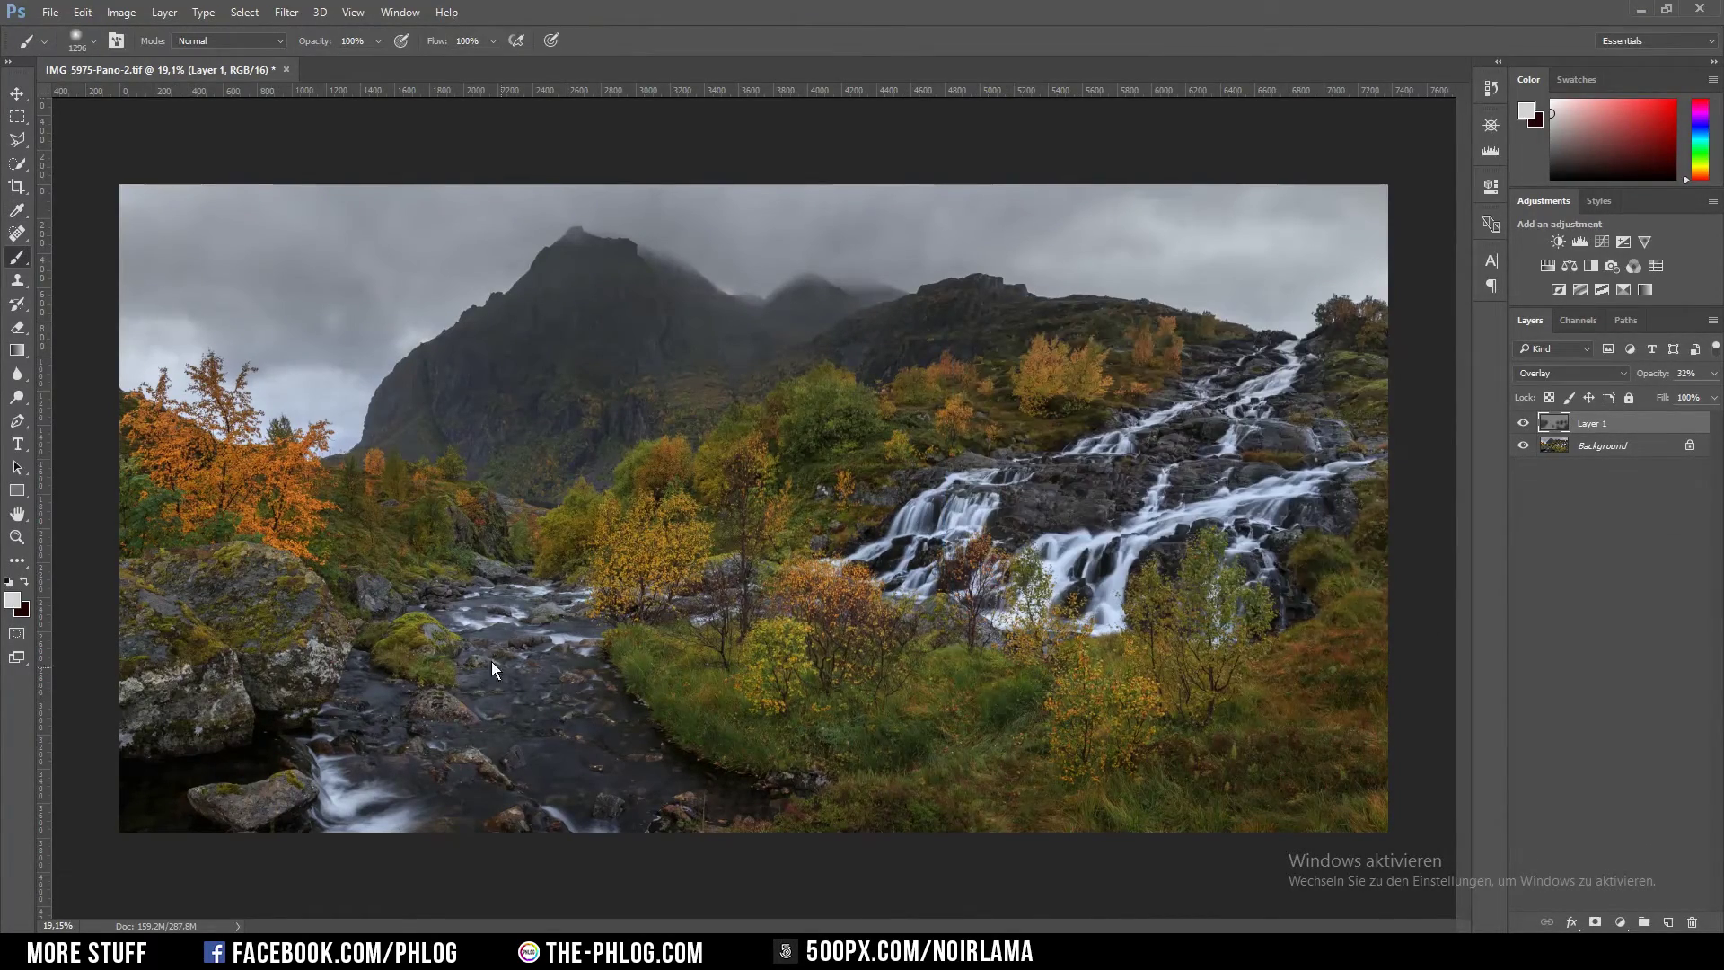
{"action": "key", "text": "bracketleft"}
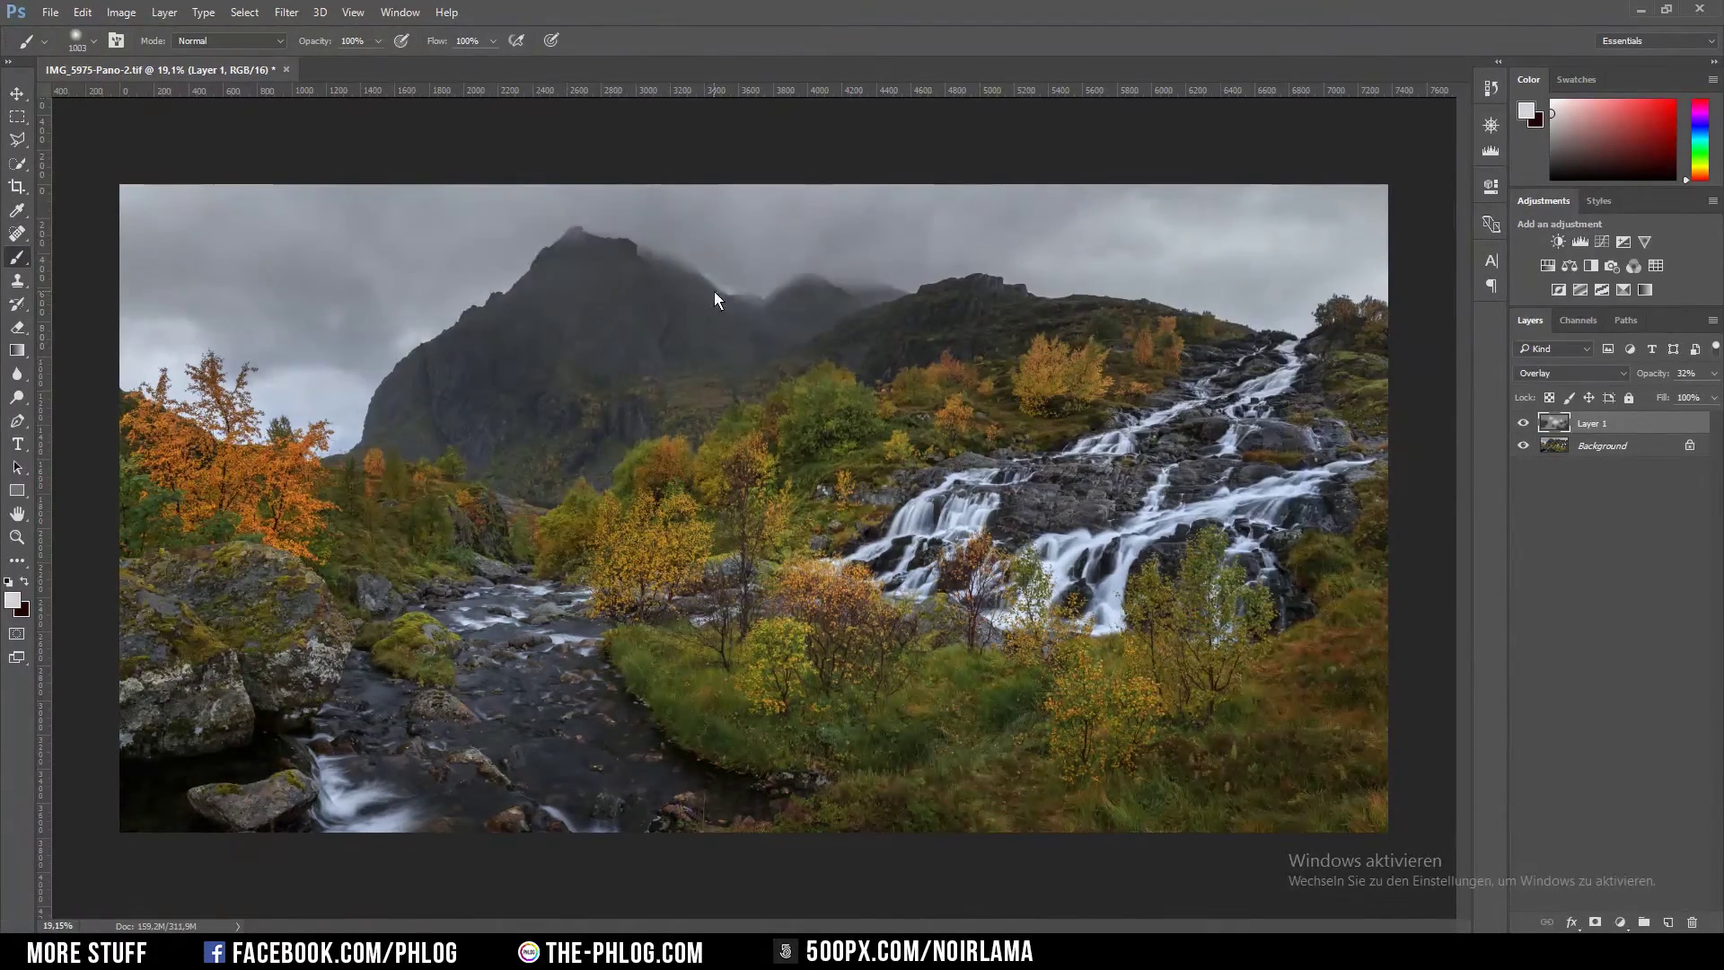
{"action": "key", "text": "bracketleft"}
{"action": "key", "text": "bracketleft"}
{"action": "key", "text": "bracketleft"}
{"action": "key", "text": "bracketleft"}
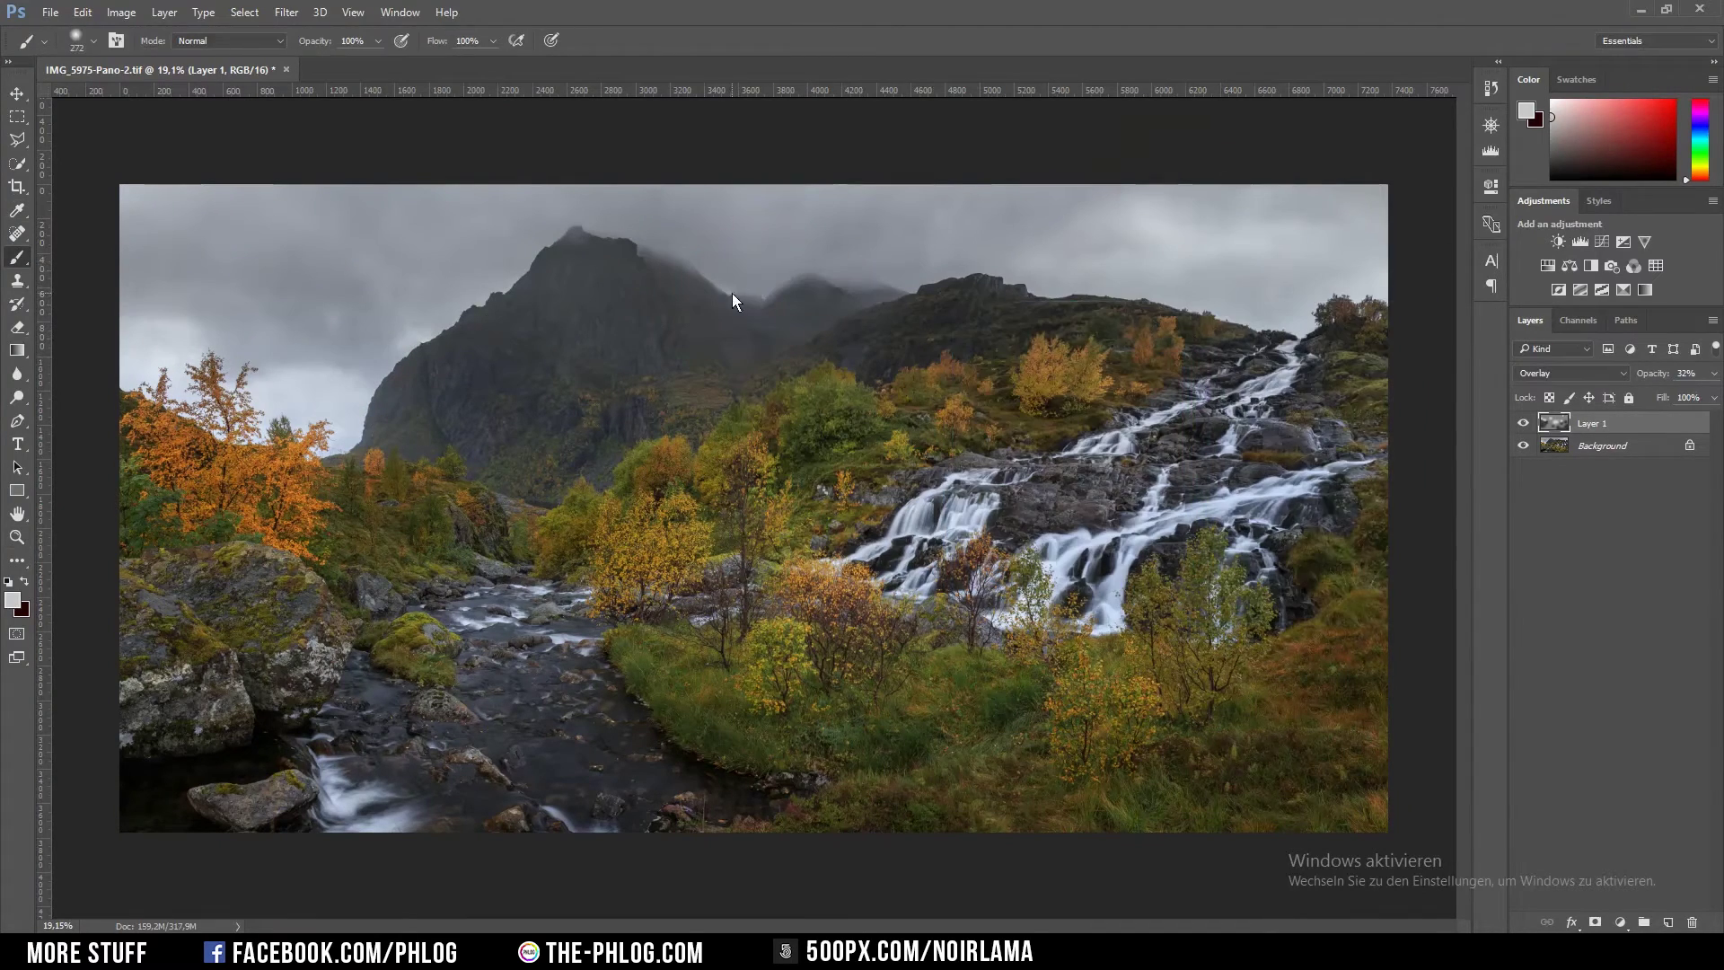
{"action": "key", "text": "Delete"}
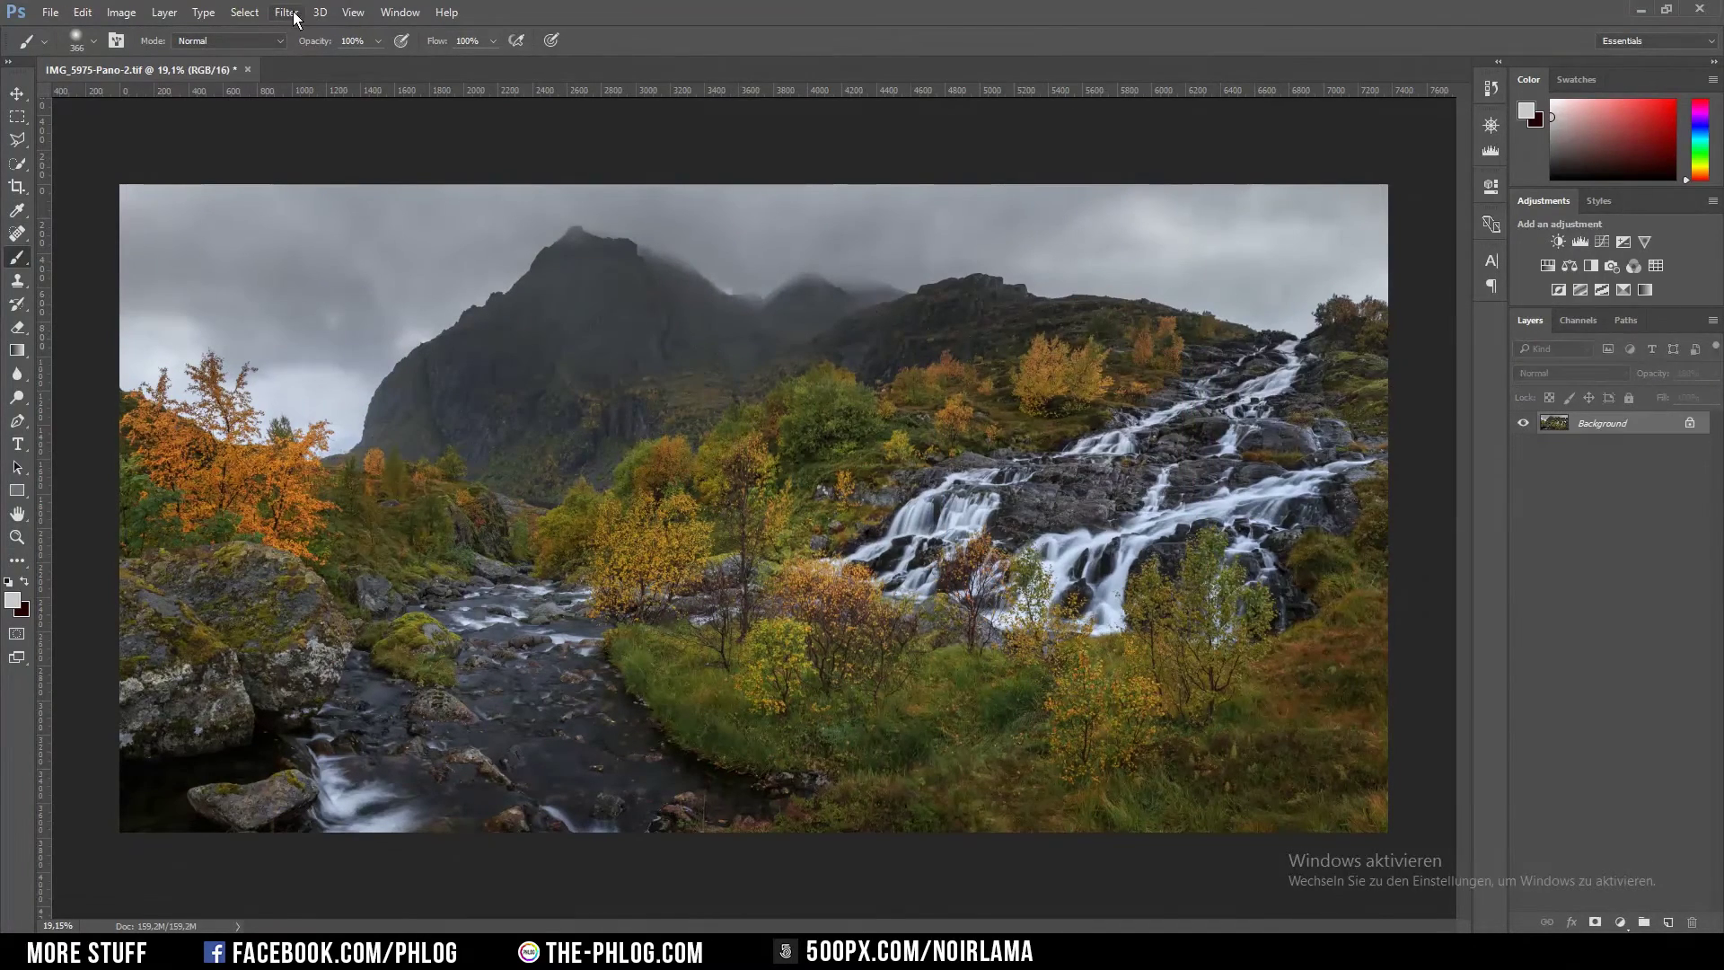
- Apply Color Efex Pro 4's Polarization filter at 200% strength as a new layer
{"action": "left_click", "coordinate": [288, 12]}
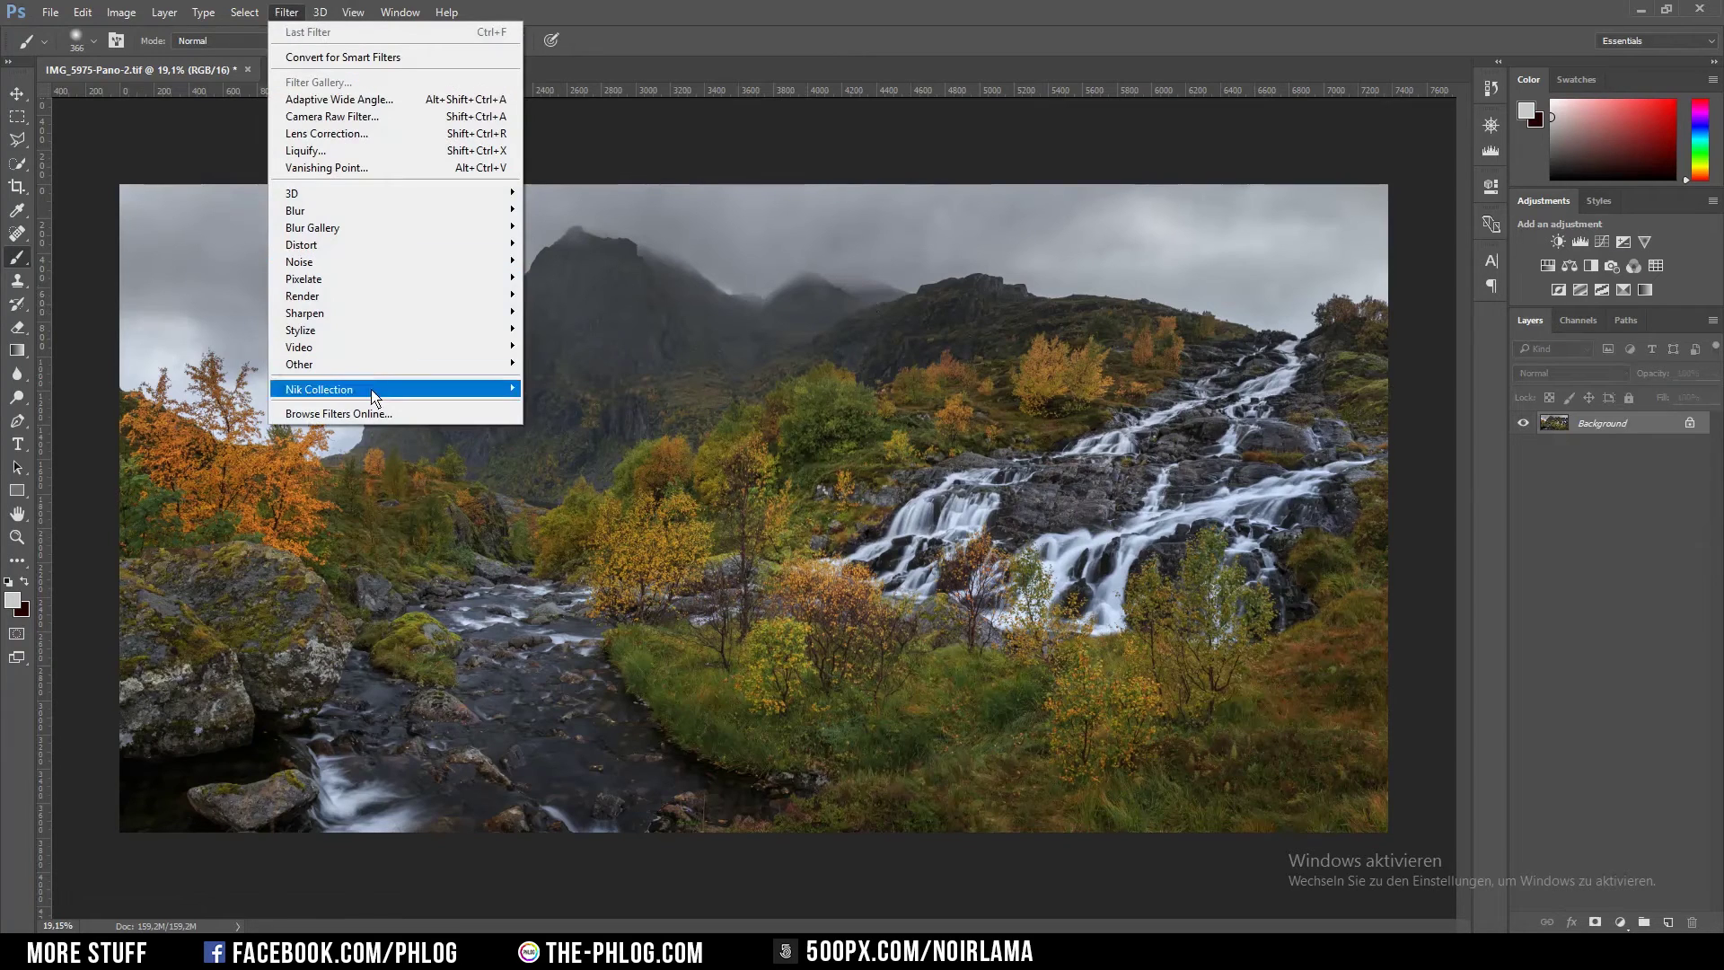
{"action": "mouse_move", "coordinate": [375, 391]}
{"action": "left_click", "coordinate": [603, 408]}
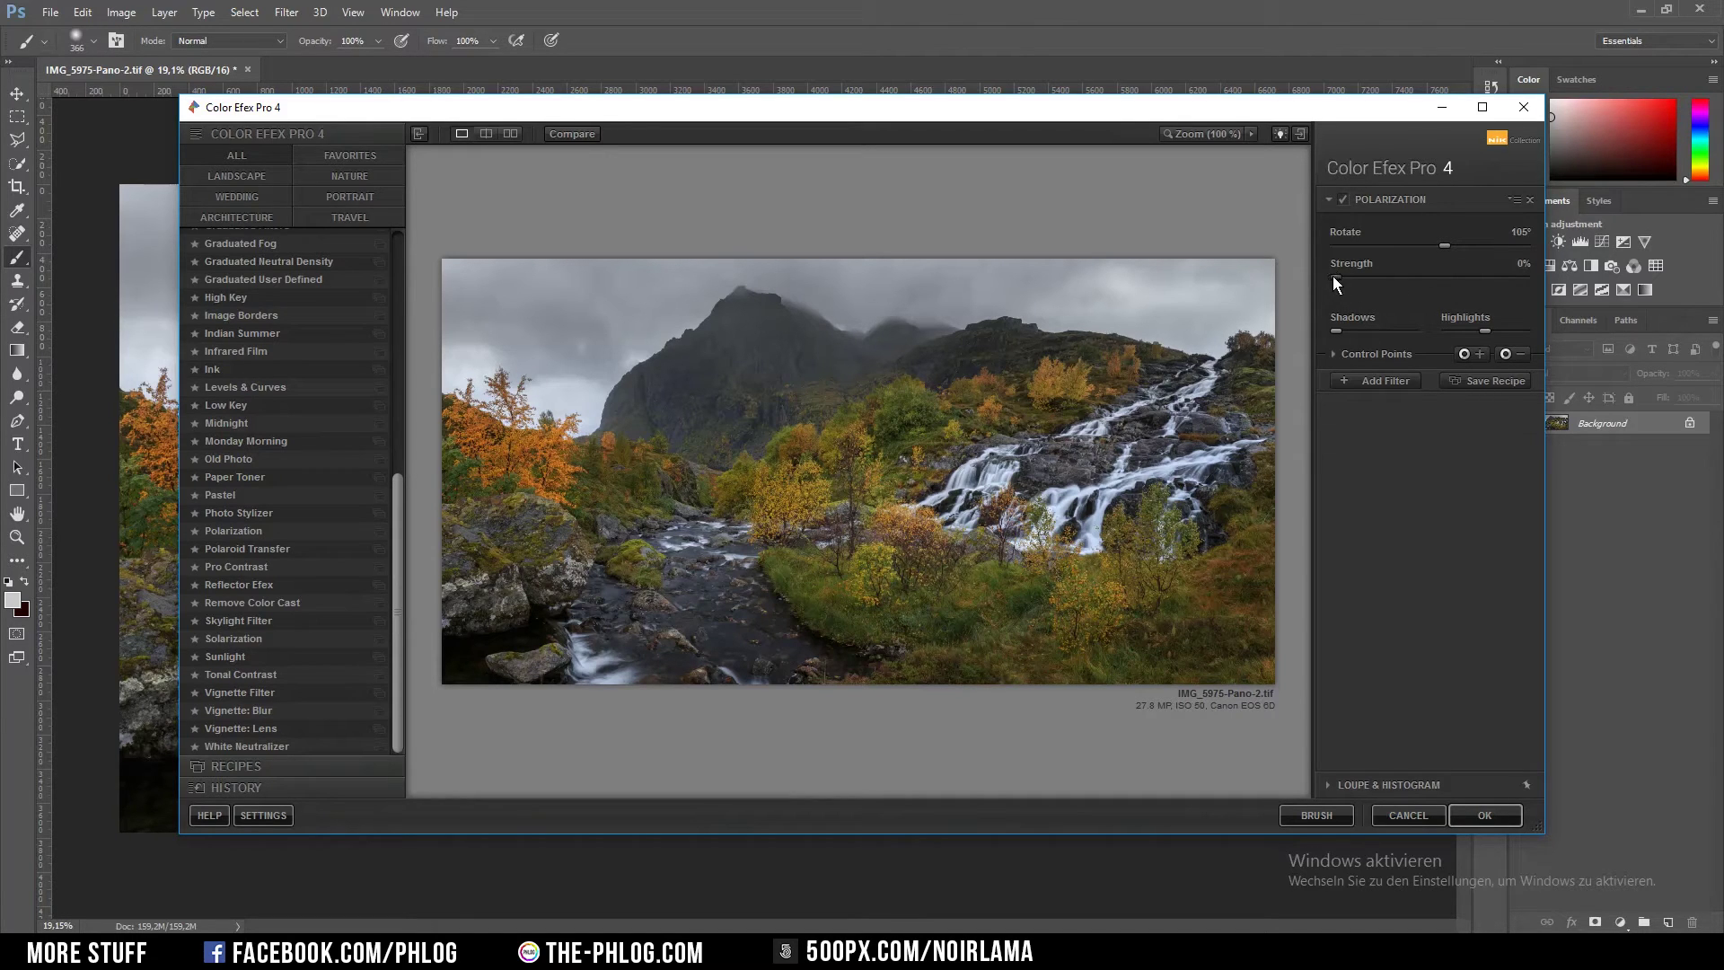
{"action": "left_click_drag", "start_coordinate": [1334, 280], "coordinate": [1559, 284]}
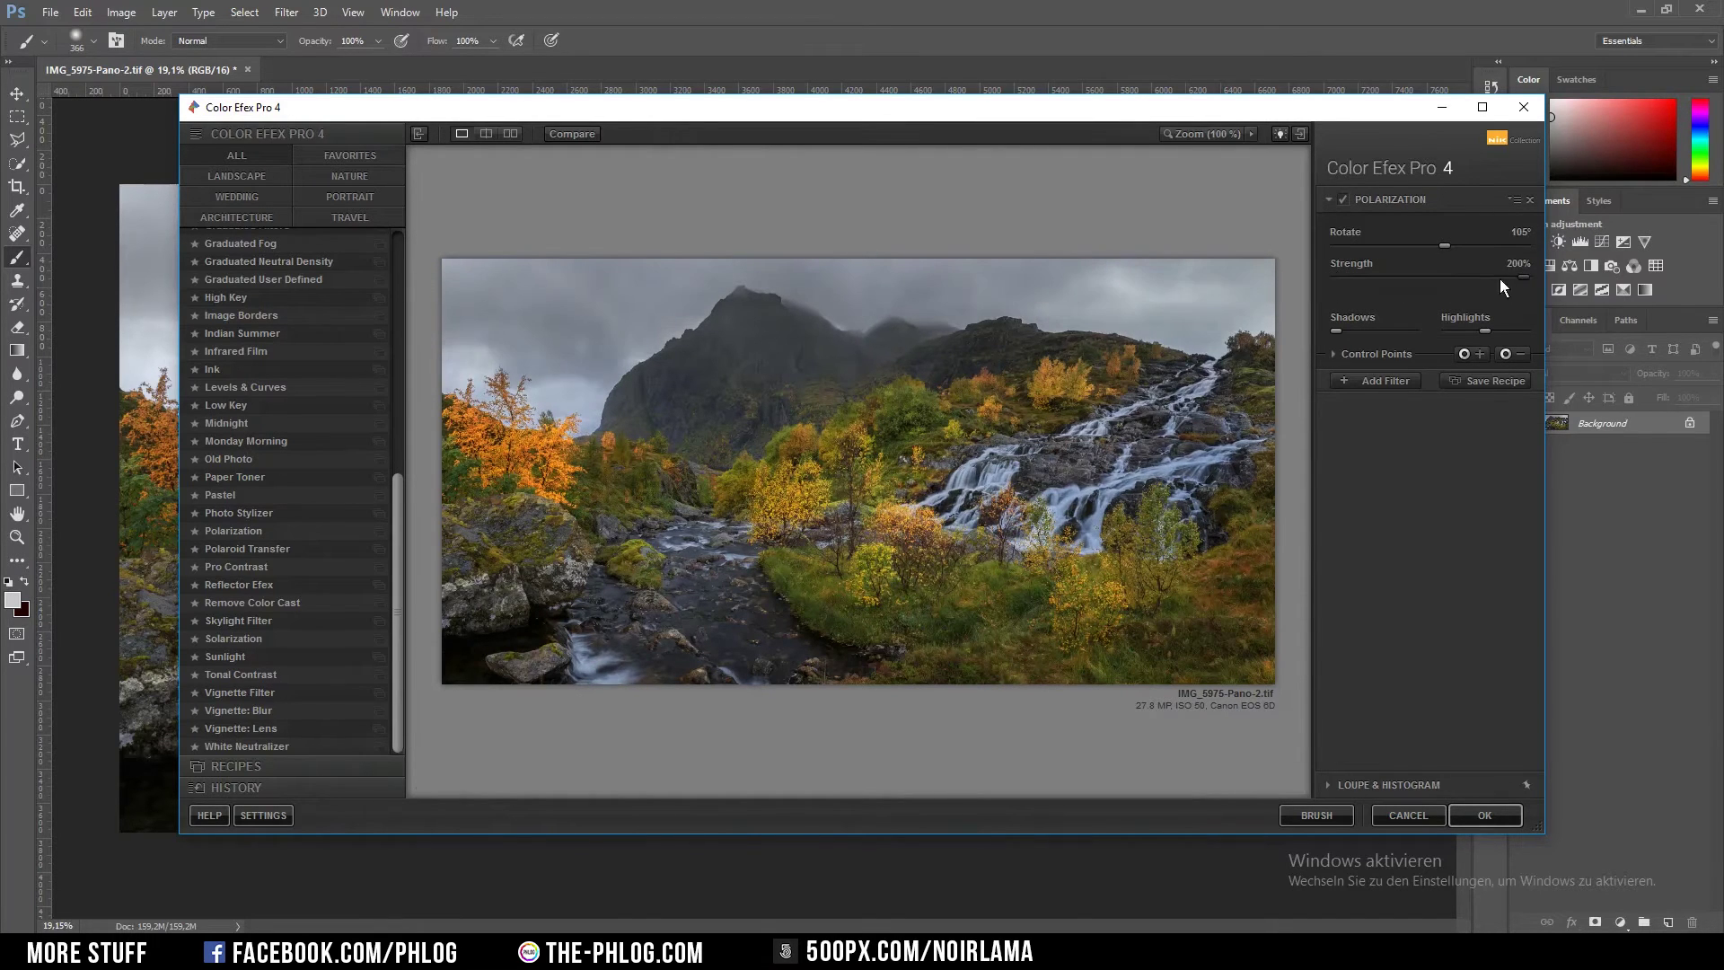
{"action": "left_click", "coordinate": [1484, 814]}
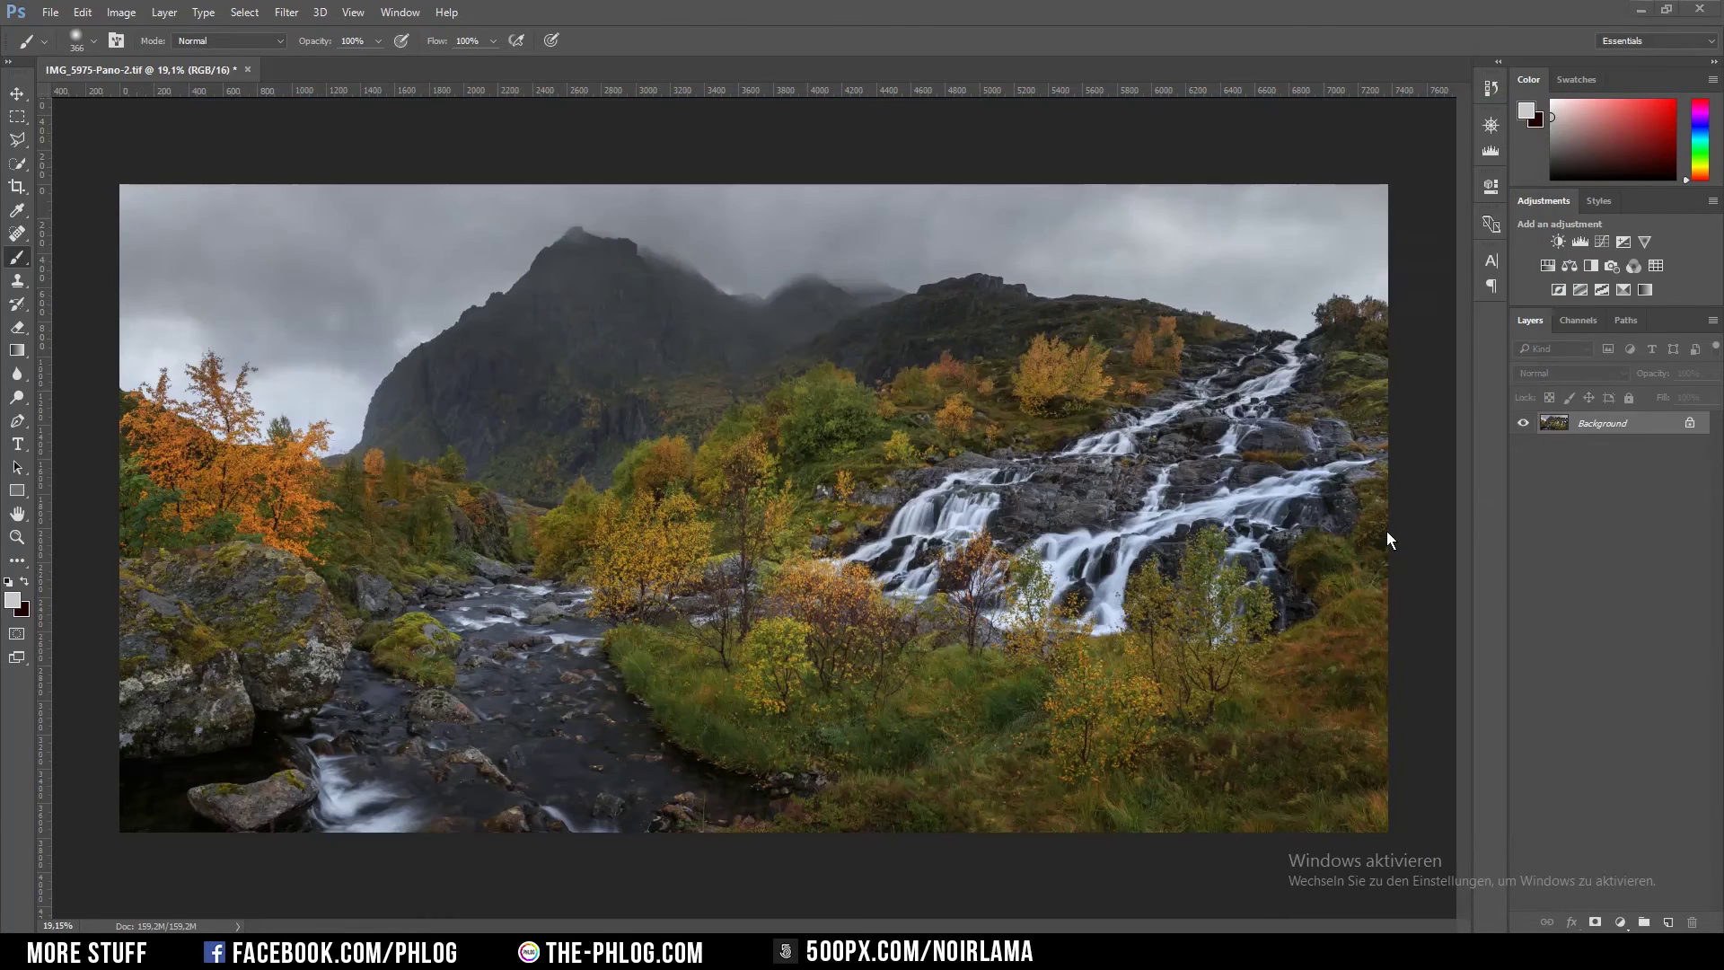
- Compare the Polarization layer on and off, mask it off the waterfall, and merge it down
{"action": "left_click", "coordinate": [1522, 424]}
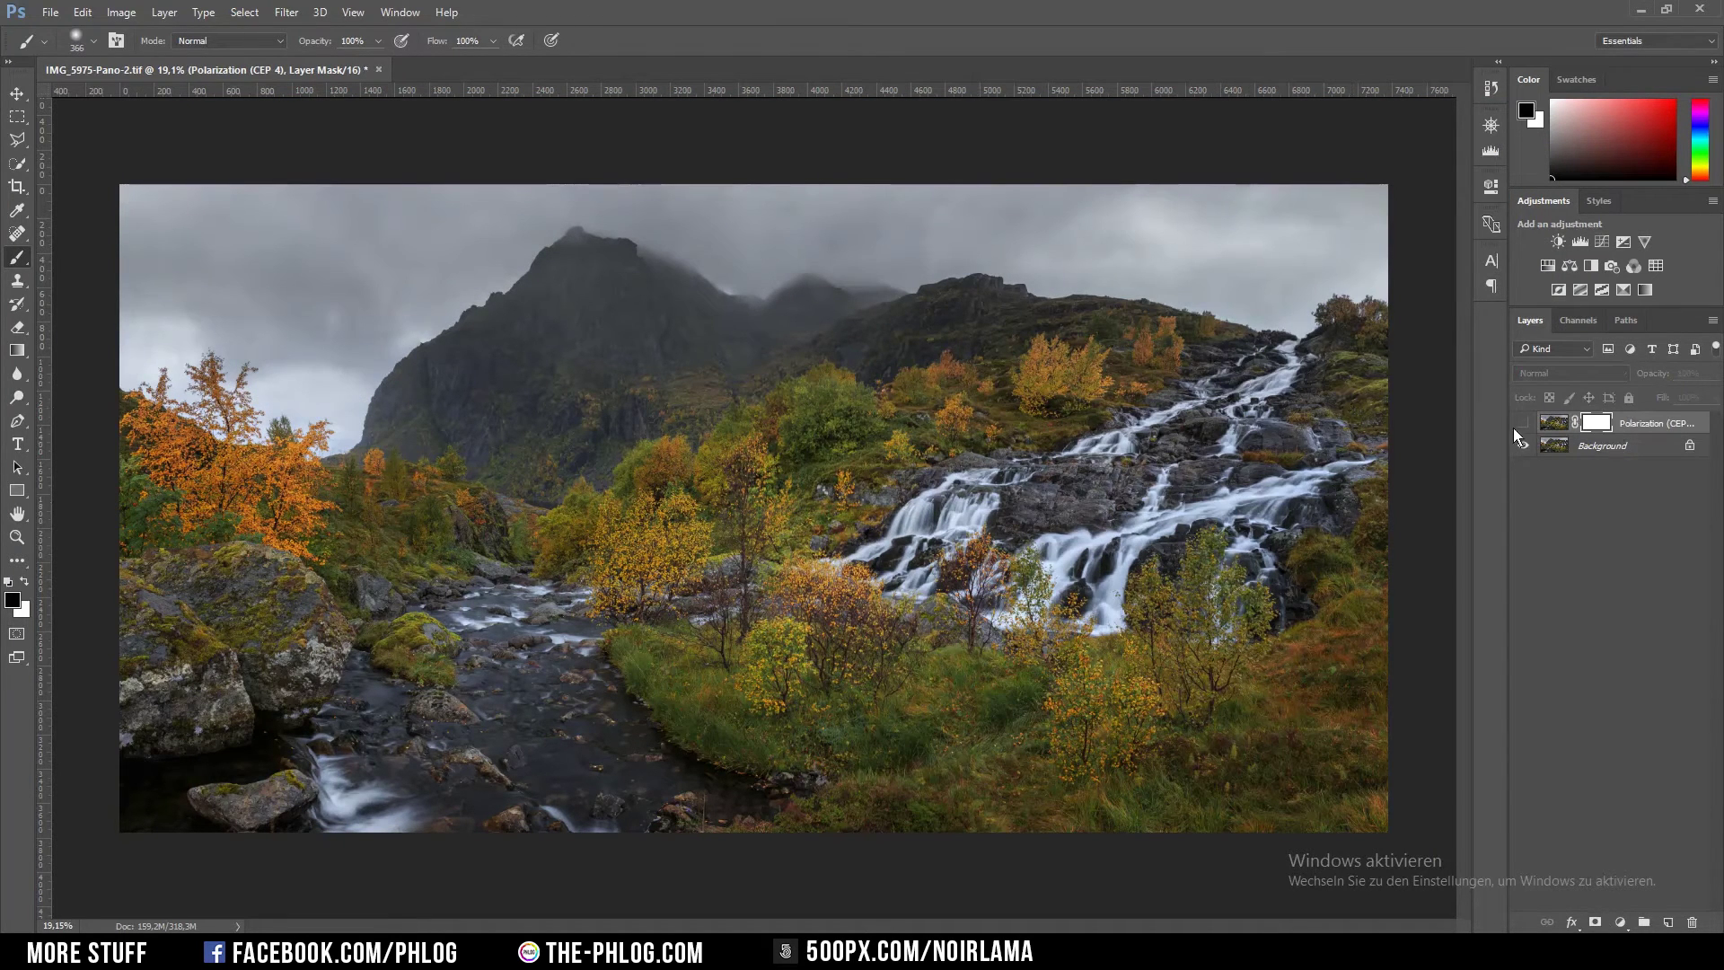
{"action": "left_click", "coordinate": [1521, 422]}
{"action": "left_click", "coordinate": [1521, 422]}
{"action": "left_click", "coordinate": [1522, 422]}
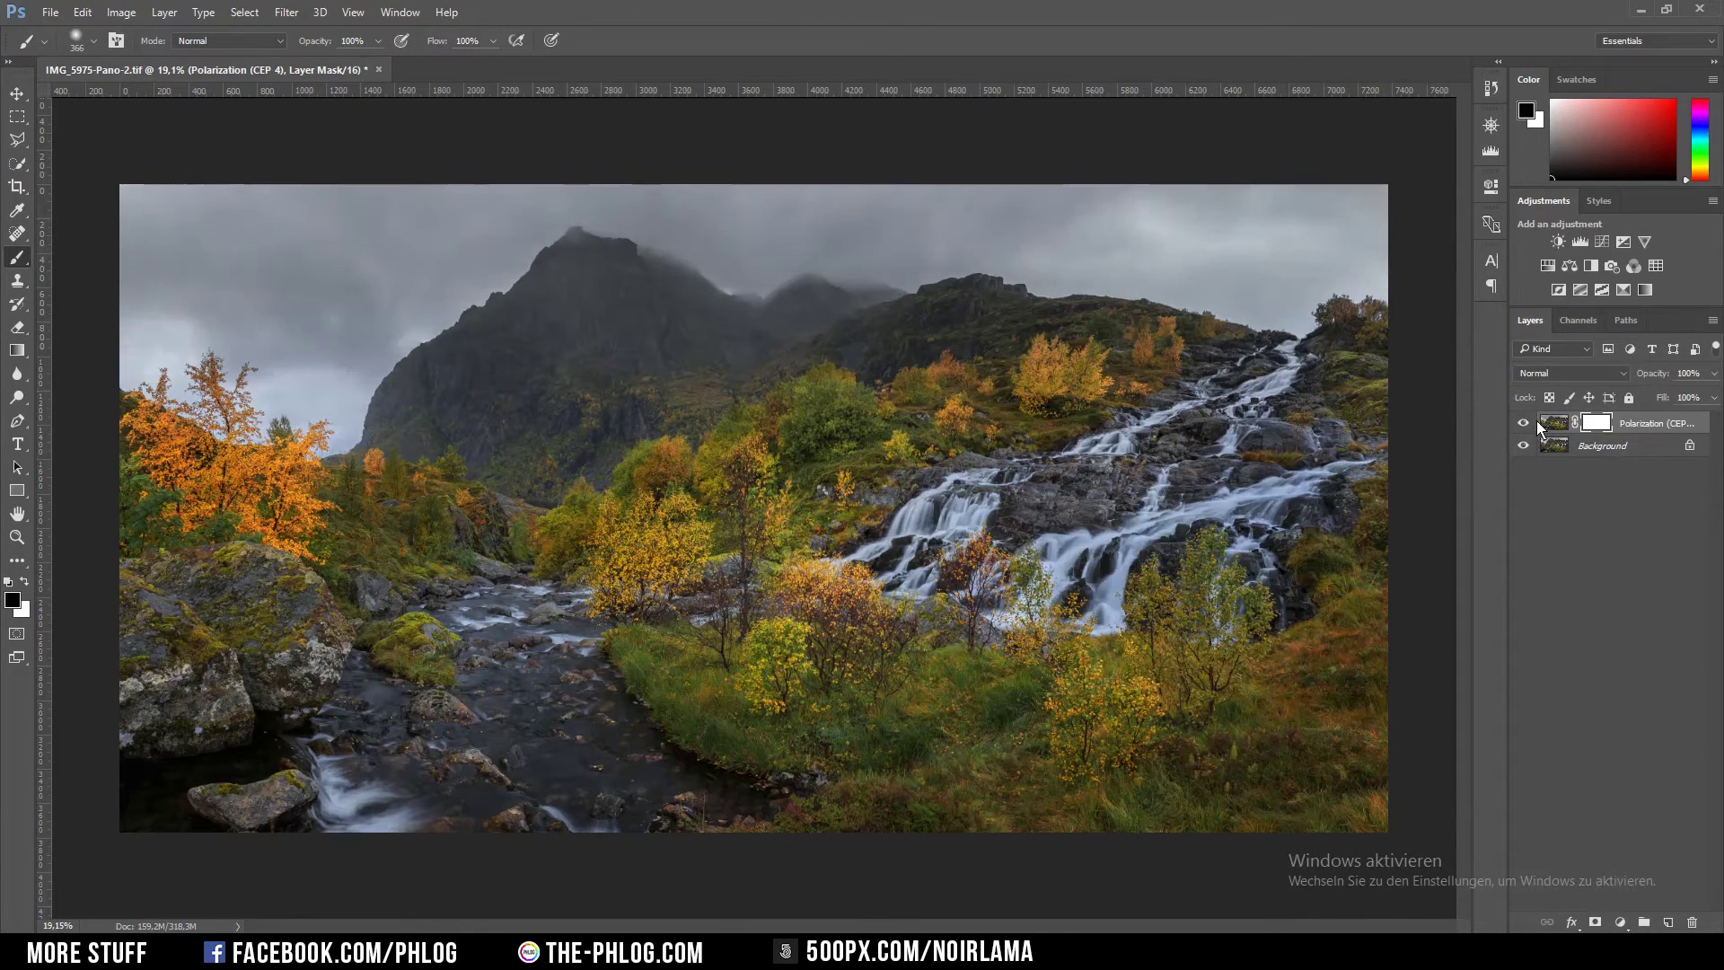
{"action": "mouse_move", "coordinate": [1026, 499]}
{"action": "left_mouse_down"}
{"action": "mouse_move", "coordinate": [1122, 539]}
{"action": "mouse_move", "coordinate": [1236, 433]}
{"action": "left_mouse_up"}
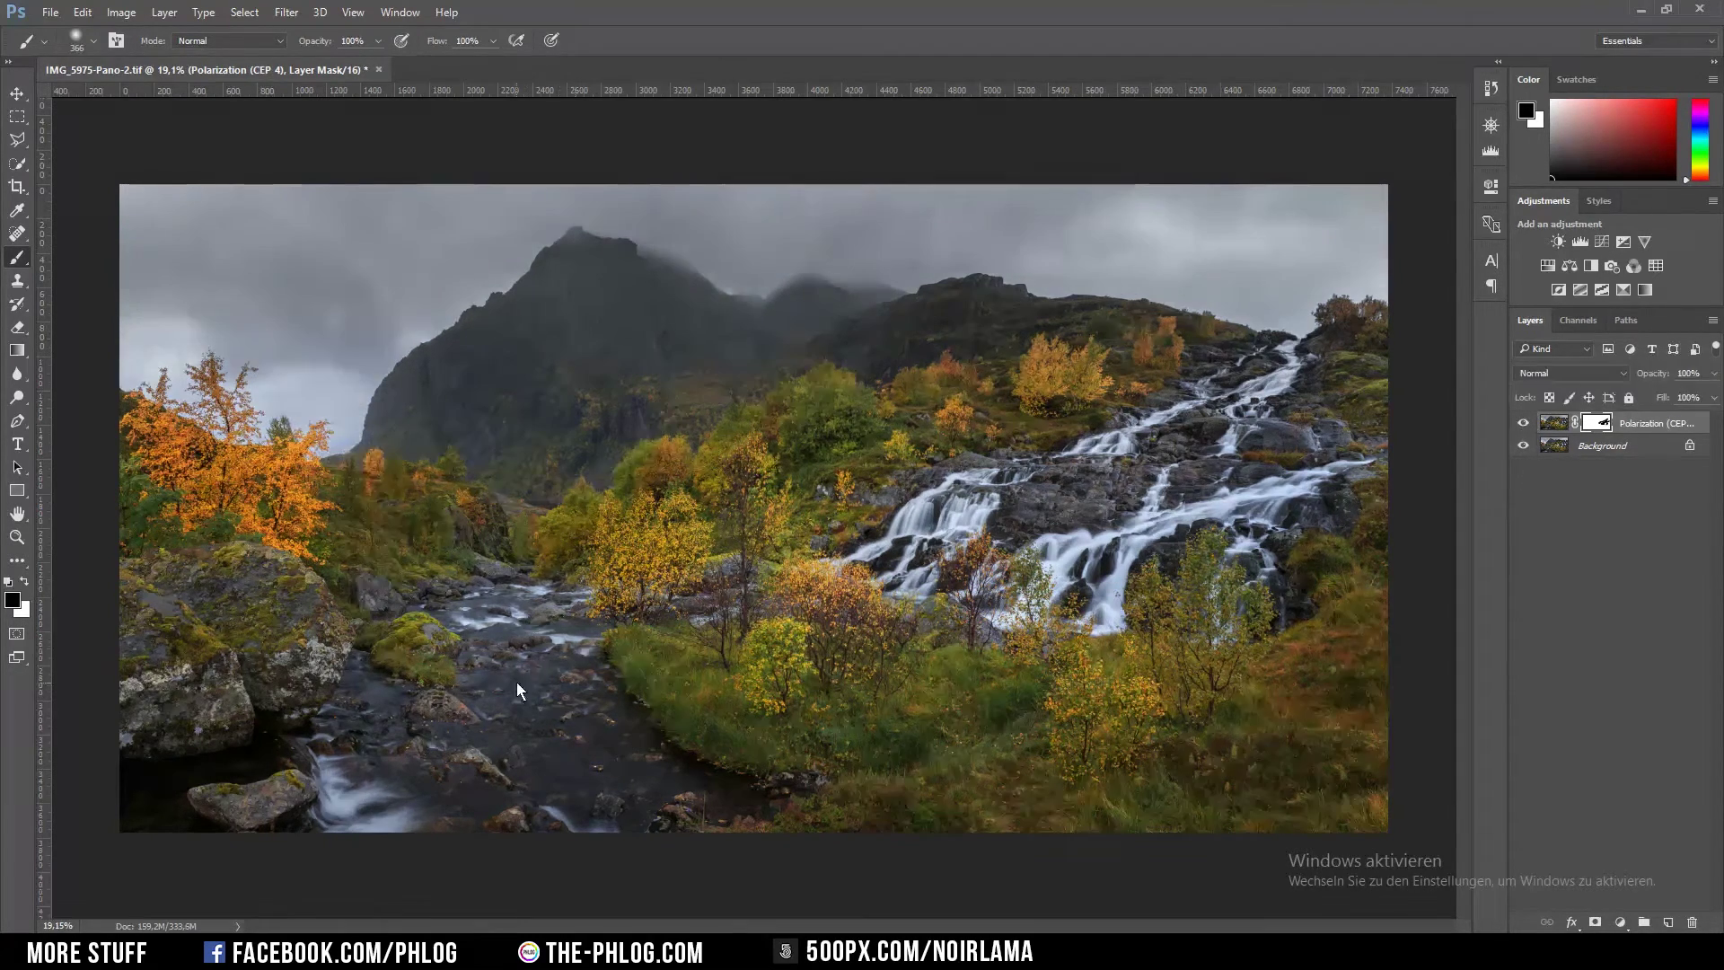
{"action": "key", "text": "ctrl+e"}
{"action": "left_click", "coordinate": [287, 12]}
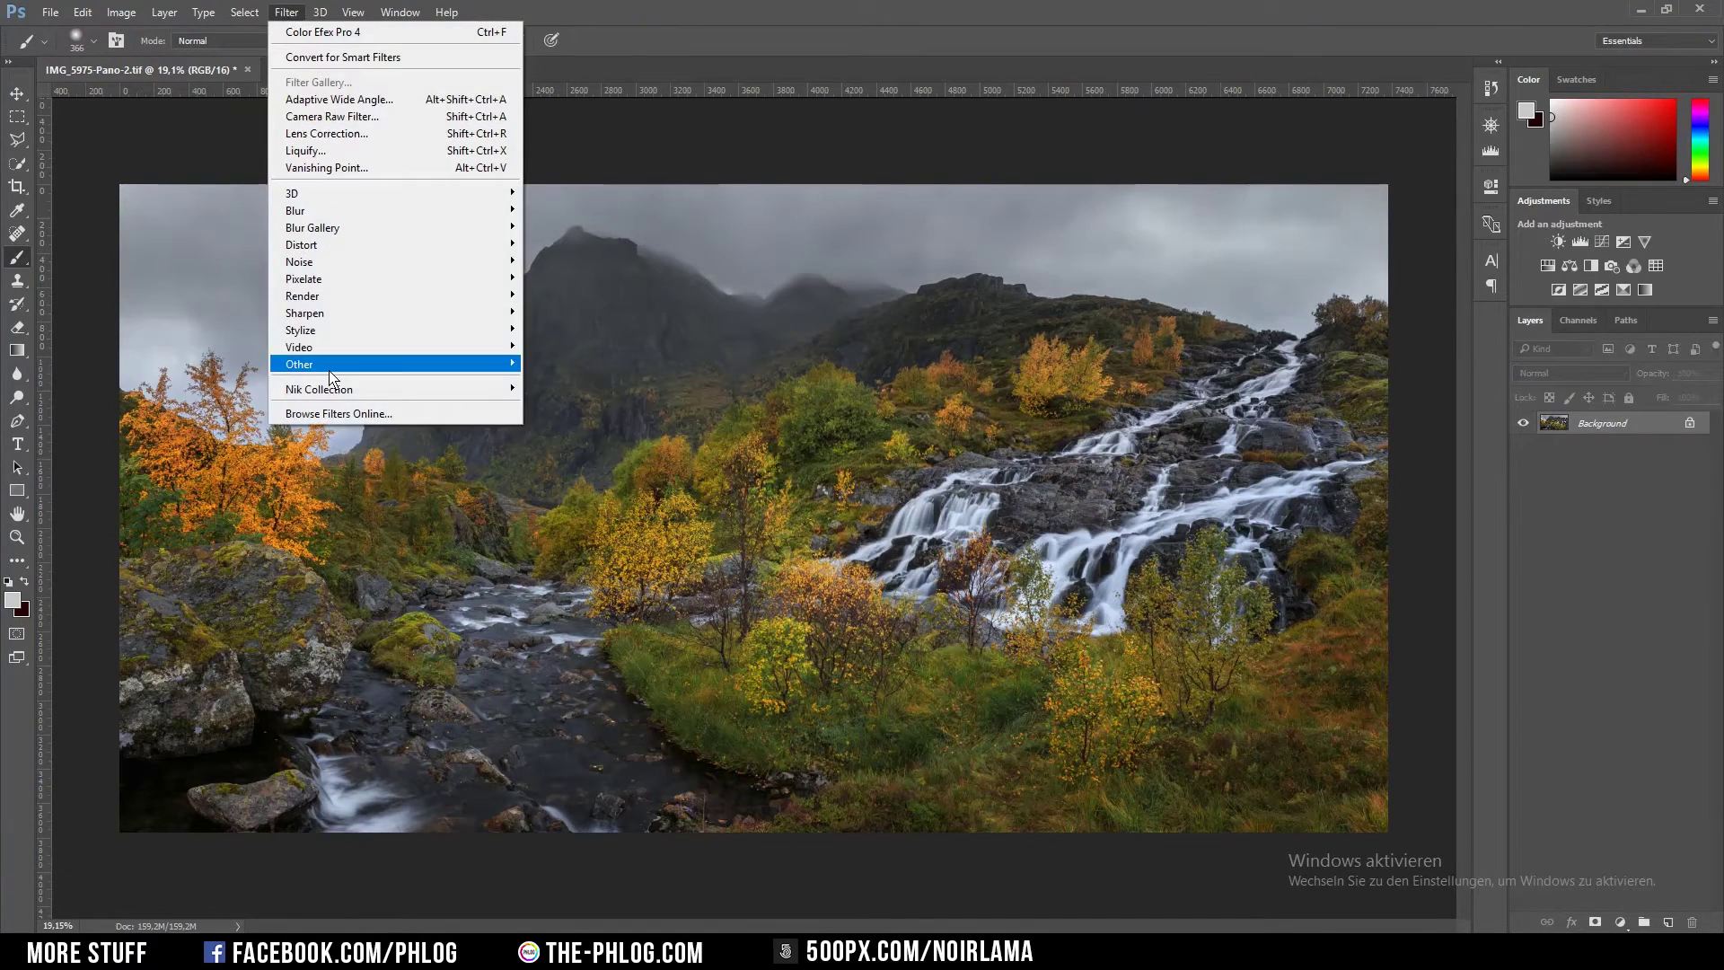
- Apply Color Efex Pro 4's Pro Contrast with Dynamic Contrast at 65%
{"action": "mouse_move", "coordinate": [462, 392]}
{"action": "left_click", "coordinate": [603, 406]}
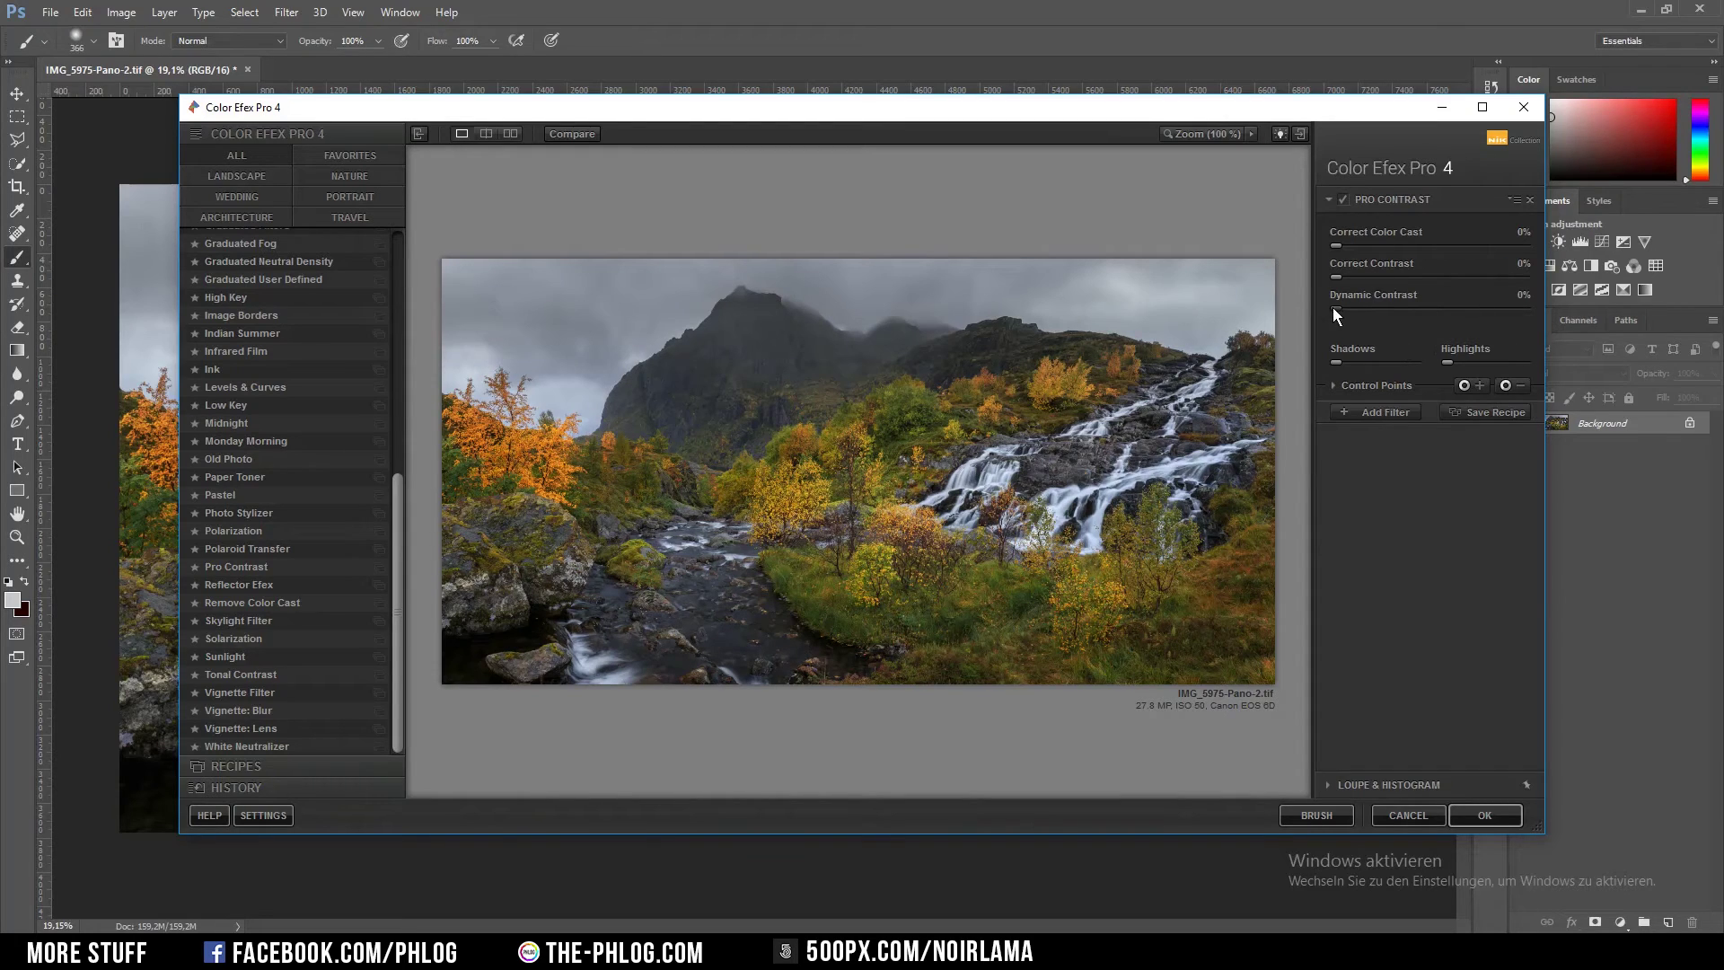
{"action": "left_click_drag", "start_coordinate": [1336, 308], "coordinate": [1457, 310]}
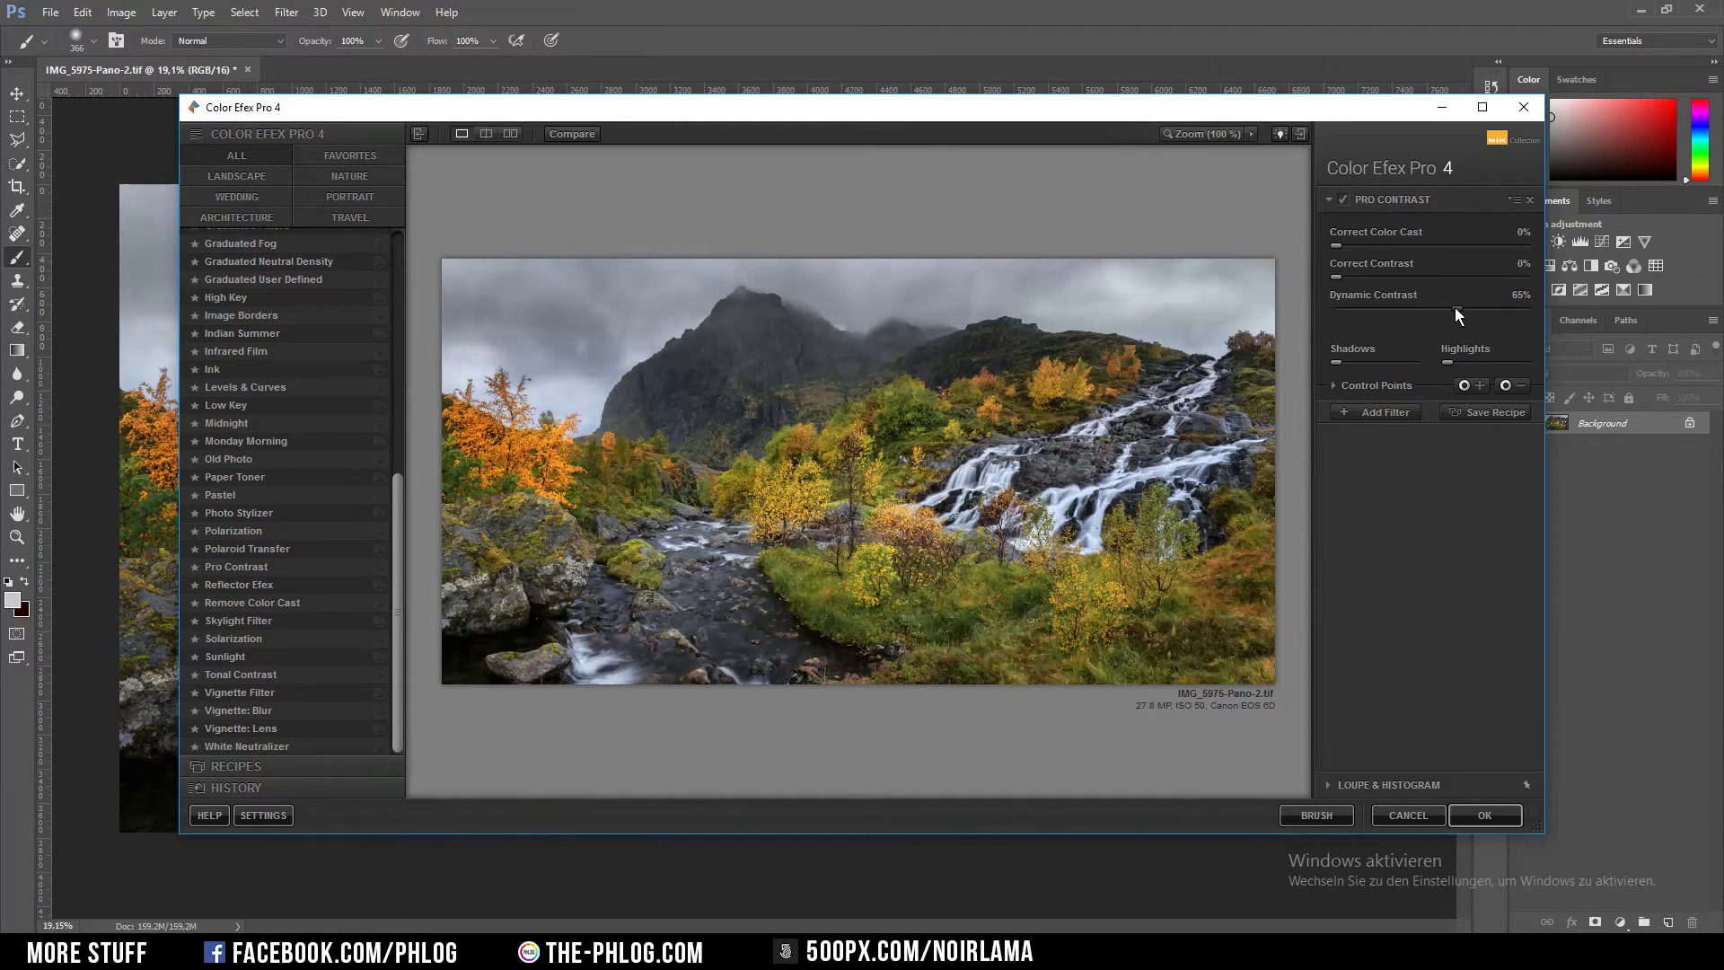
{"action": "left_click", "coordinate": [1482, 815]}
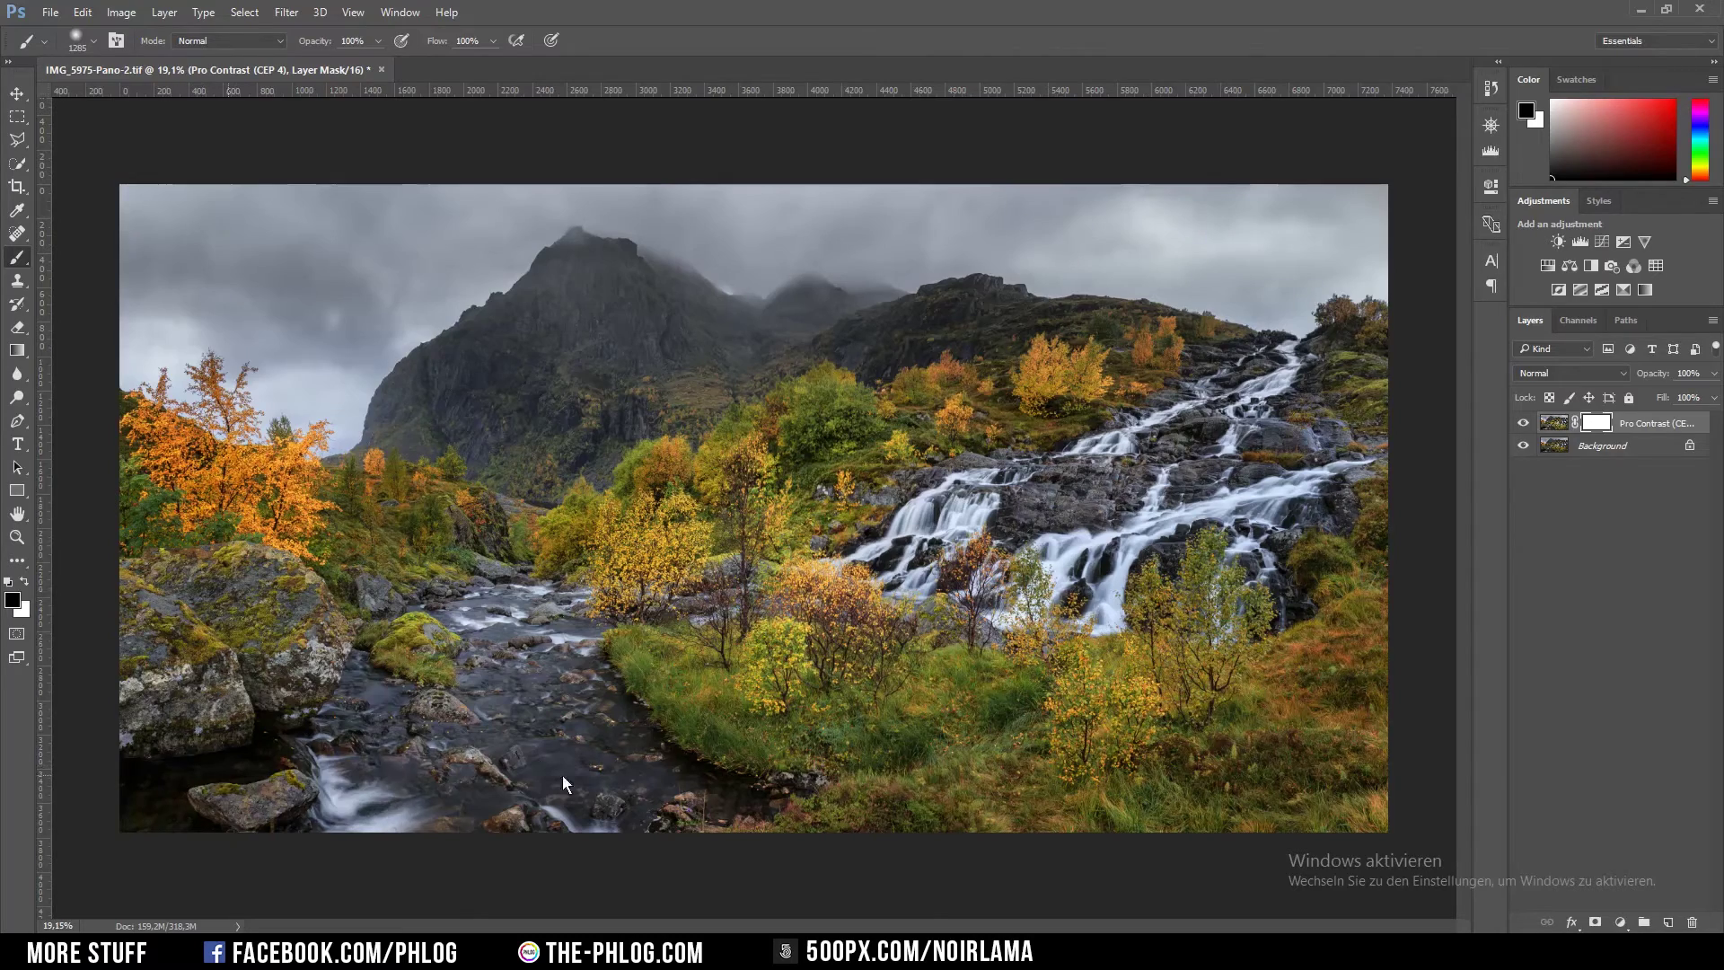
- Paint the Pro Contrast effect out of the image bottom with a smaller brush and invert the mask
{"action": "left_click_drag", "start_coordinate": [336, 774], "coordinate": [1360, 774]}
{"action": "key", "text": "ctrl+z"}
{"action": "key", "text": "bracketleft"}
{"action": "key", "text": "bracketleft"}
{"action": "key", "text": "bracketleft"}
{"action": "left_click_drag", "start_coordinate": [821, 768], "coordinate": [559, 735]}
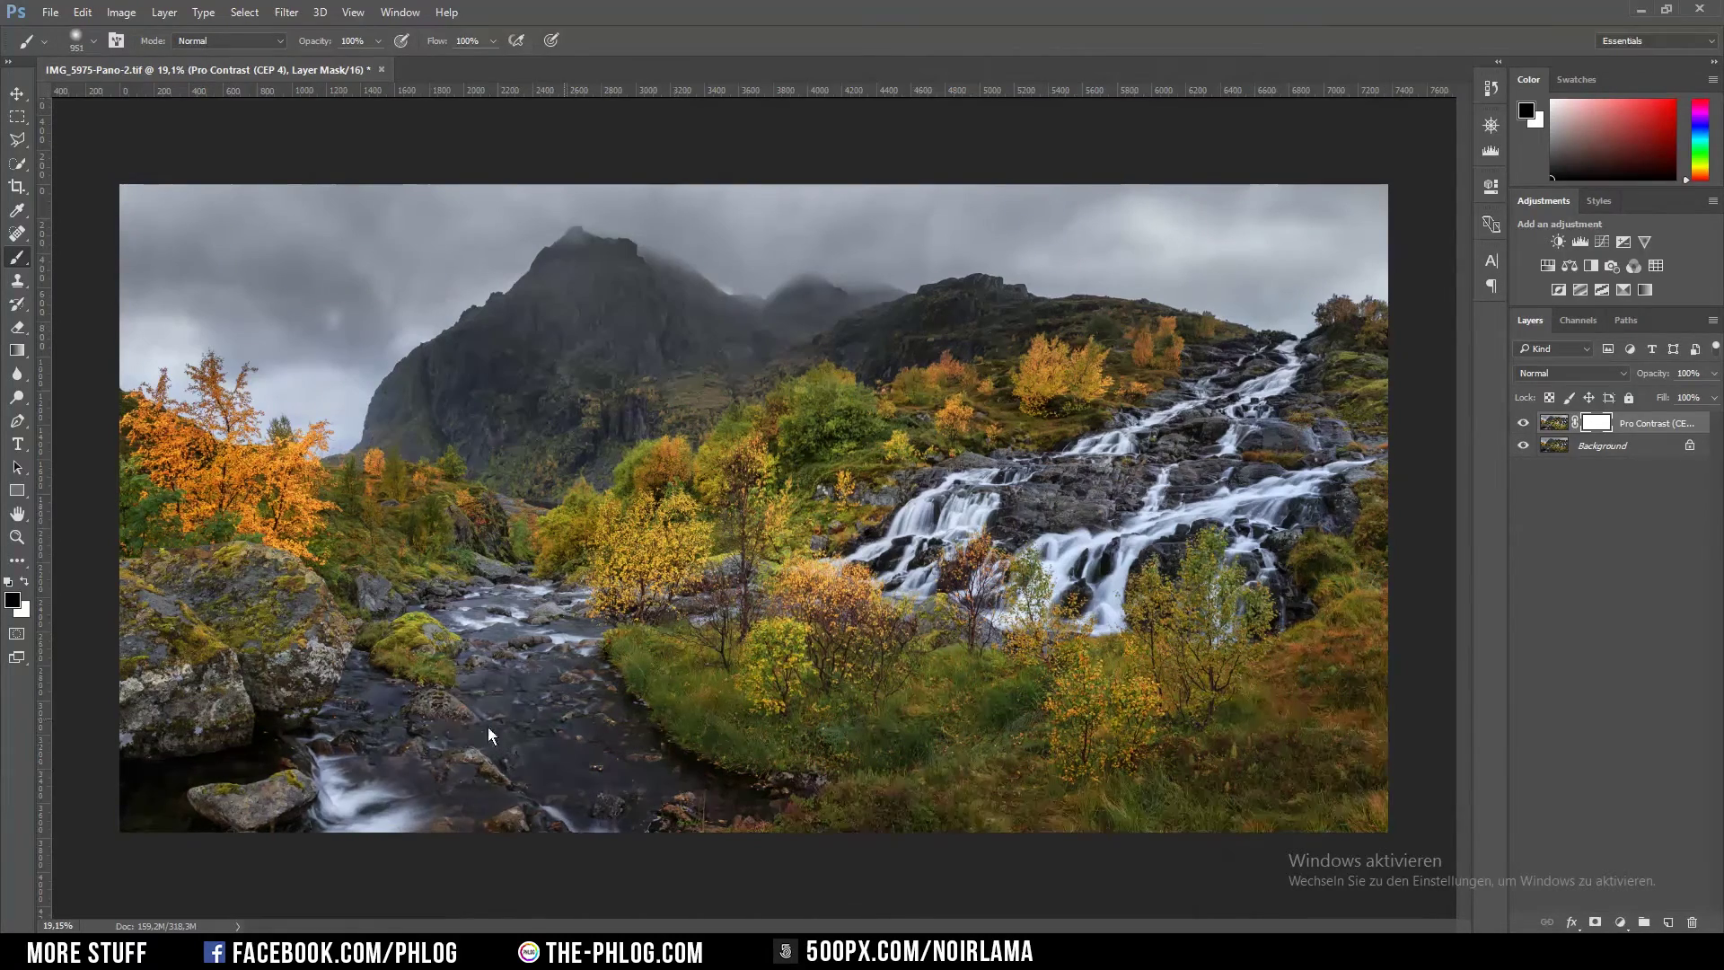
{"action": "key", "text": "ctrl+i"}
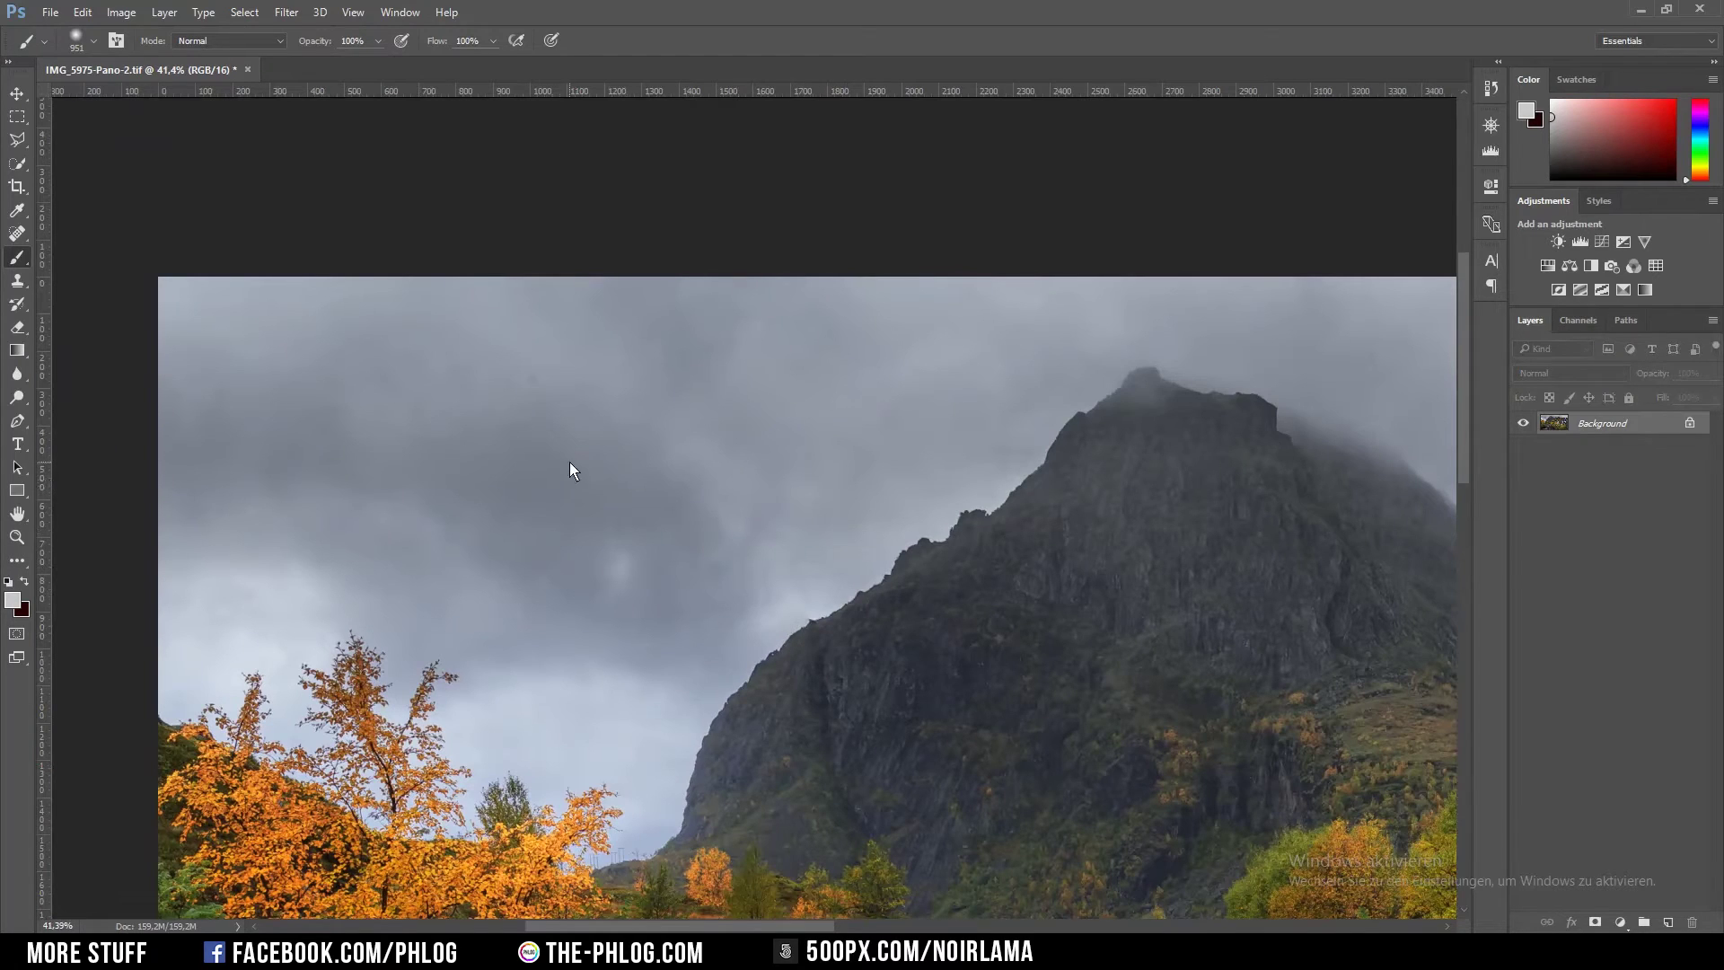
- Switch to the Spot Healing Brush from the healing tools group
{"action": "left_click", "coordinate": [15, 233]}
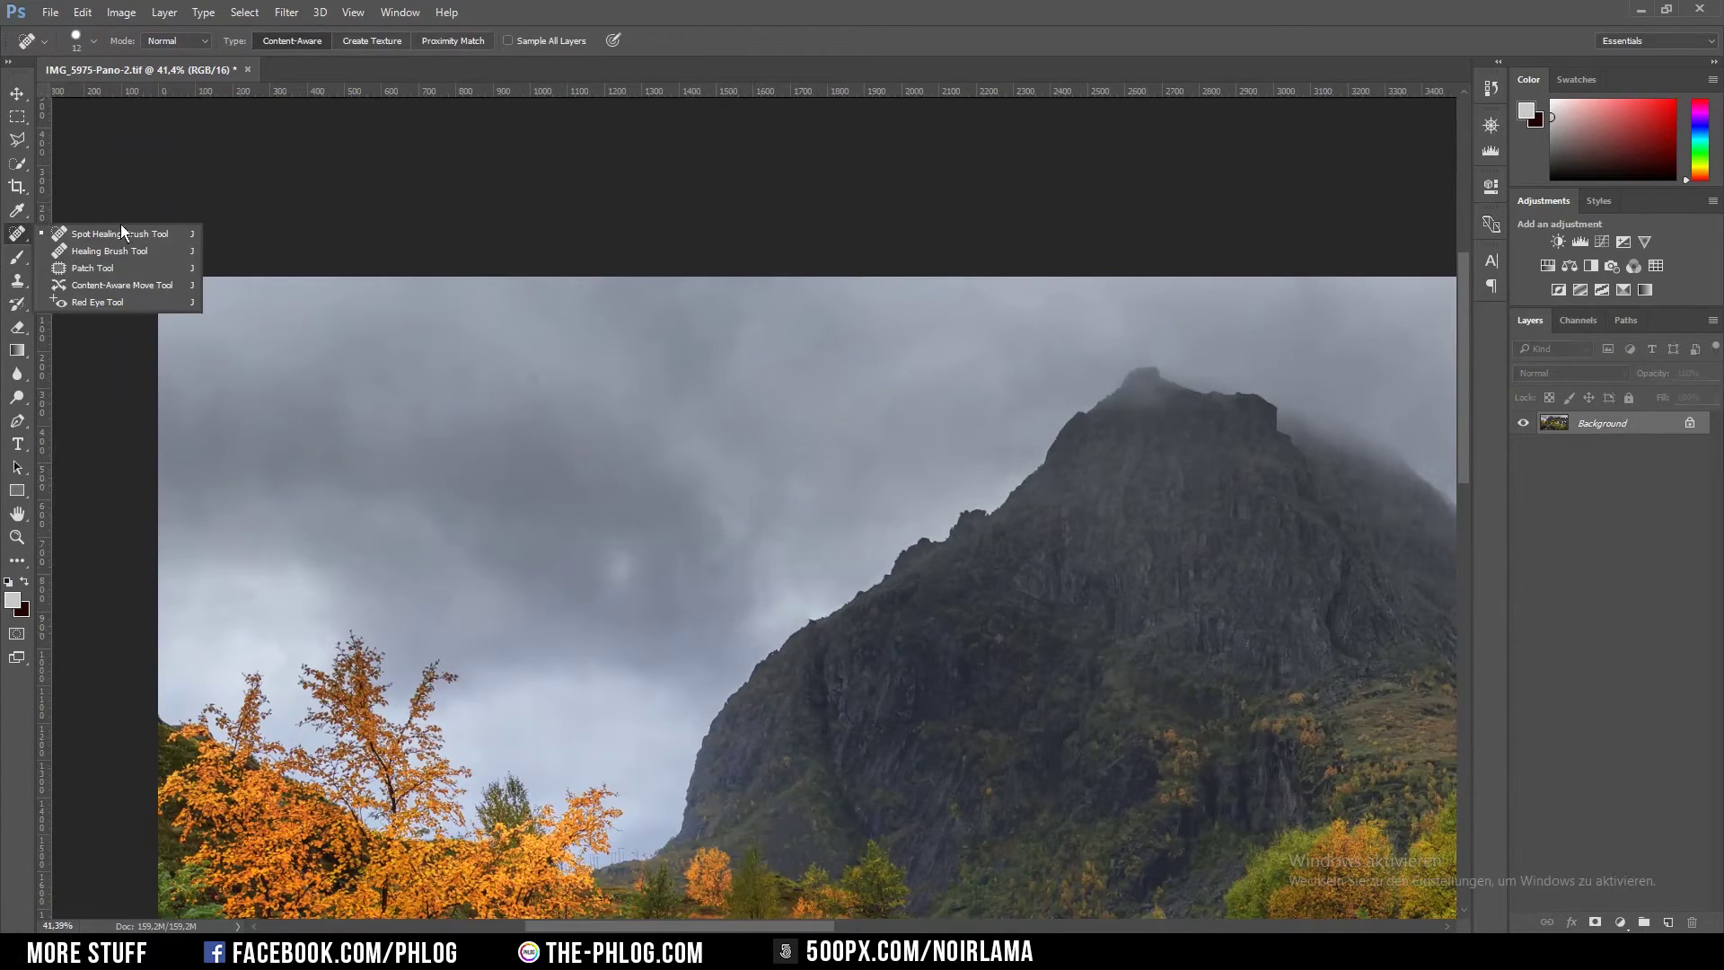
{"action": "left_click", "coordinate": [111, 233]}
{"action": "scroll", "coordinate": [233, 465], "scroll_direction": "up", "scroll_amount": 3}
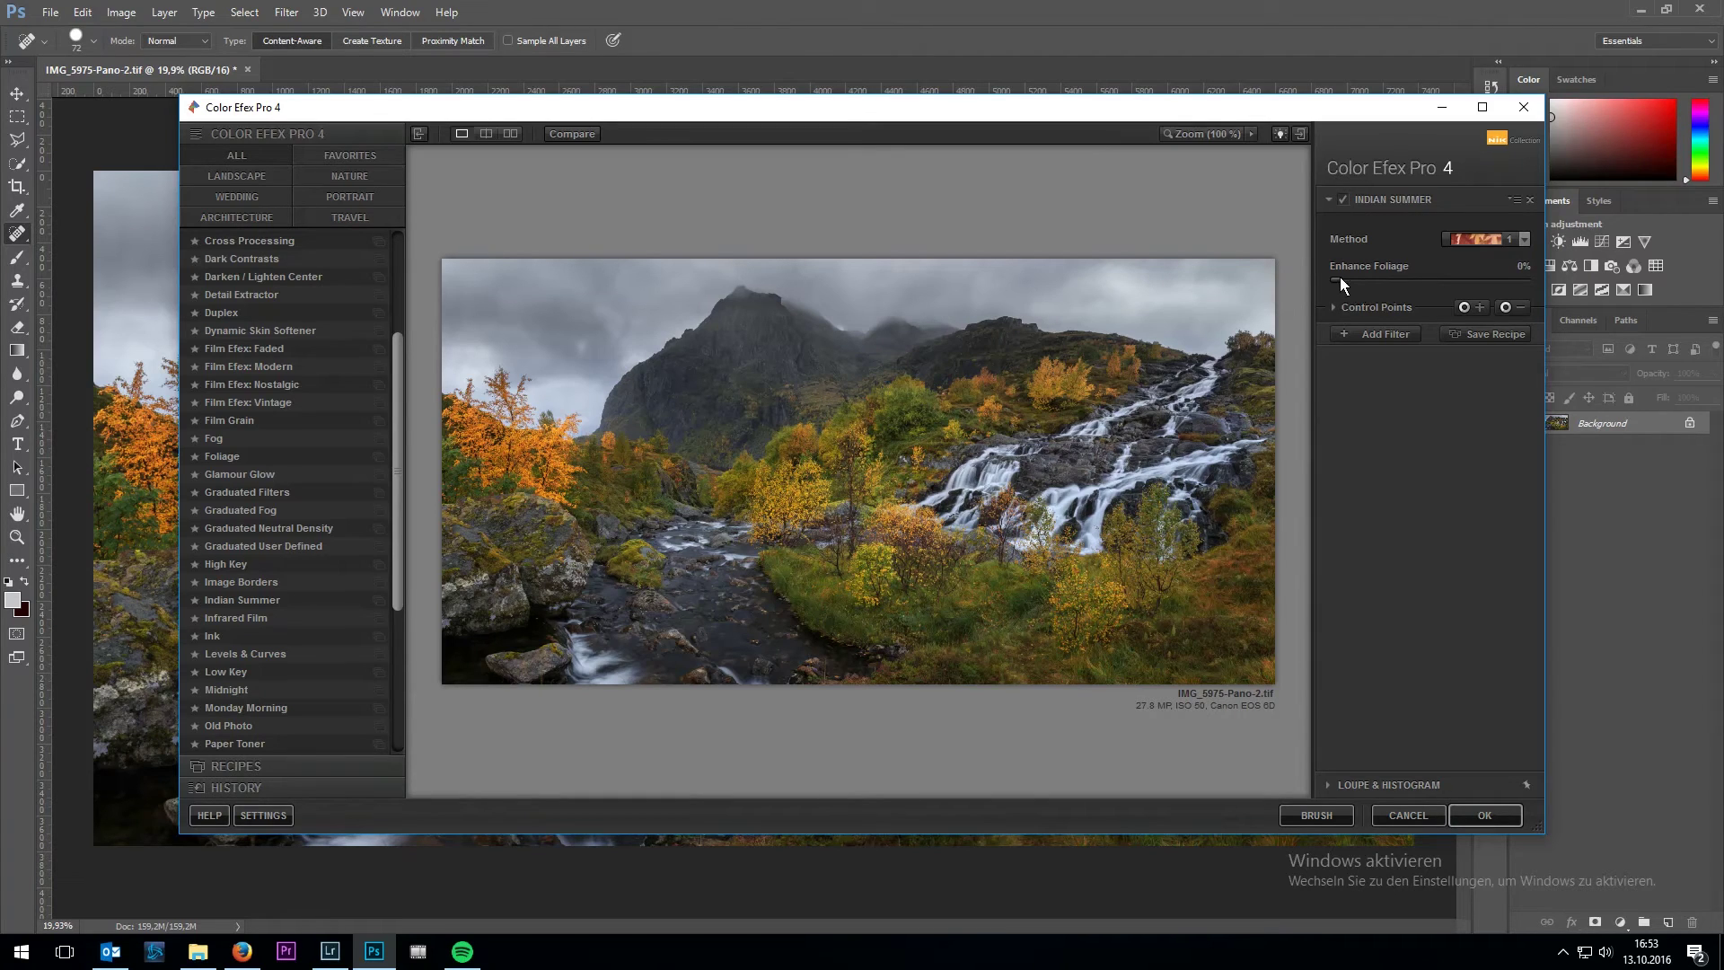
- Apply Indian Summer at 20% Enhance Foliage plus a Darken/Lighten Center vignette at about −28% border luminosity
{"action": "left_click_drag", "start_coordinate": [1335, 281], "coordinate": [1373, 281]}
{"action": "left_click", "coordinate": [1469, 808]}
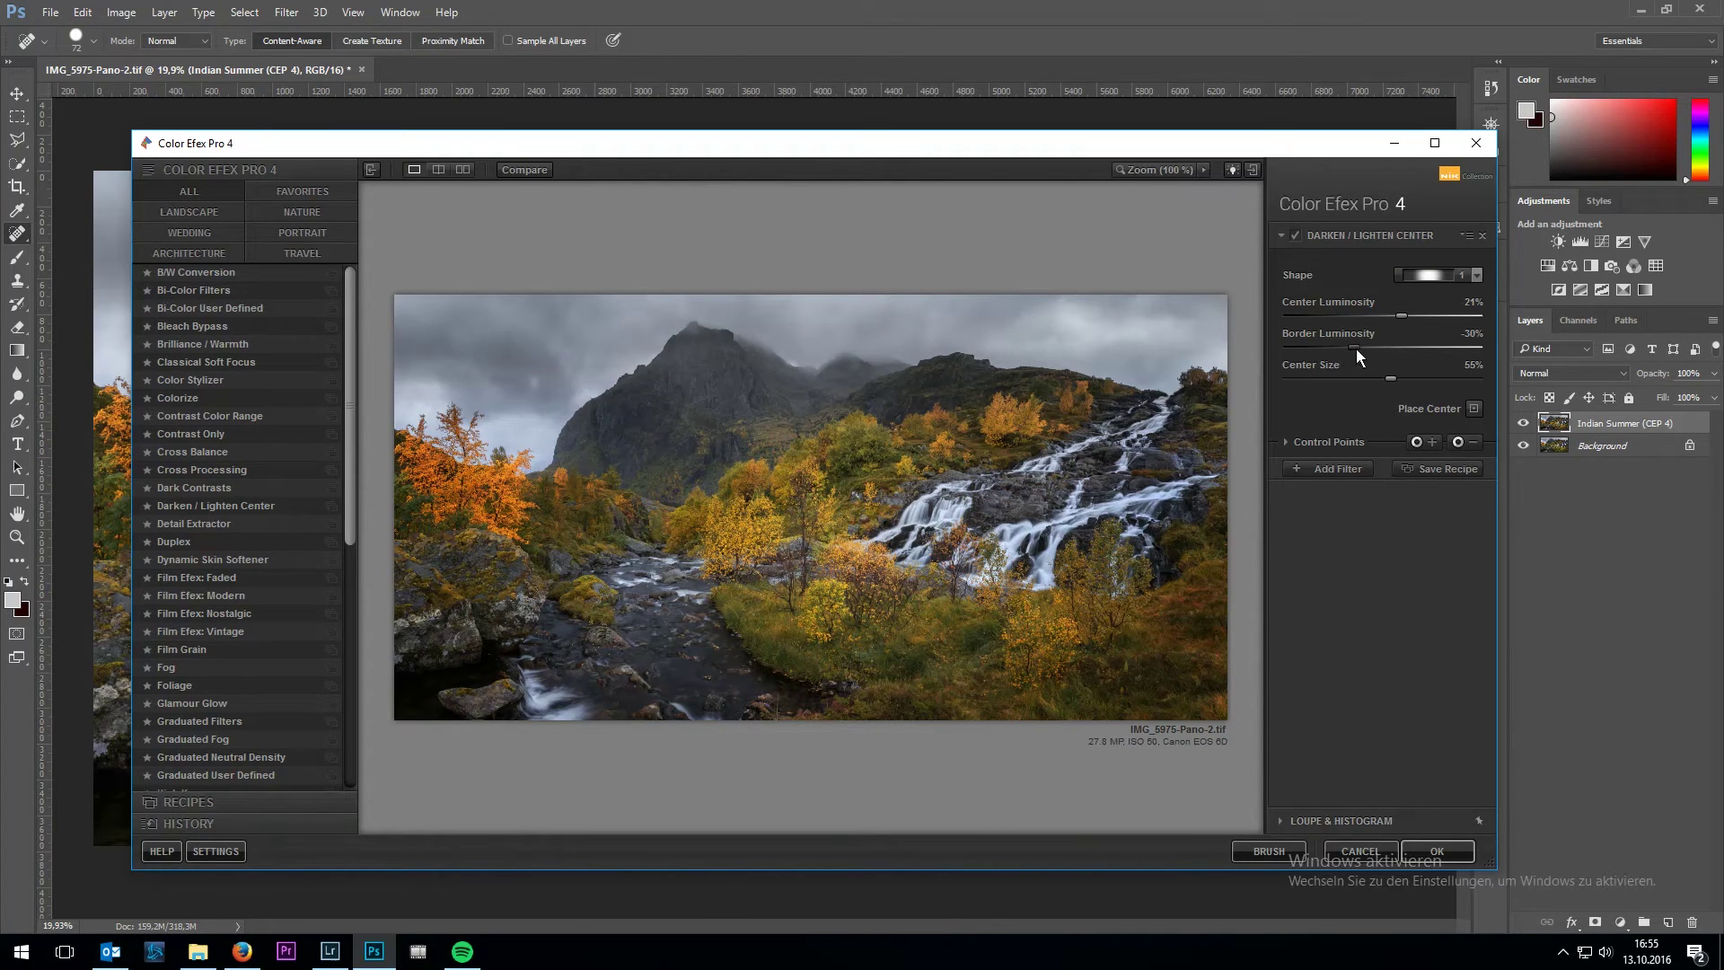
{"action": "mouse_move", "coordinate": [1363, 348]}
{"action": "left_mouse_down"}
{"action": "mouse_move", "coordinate": [1332, 347]}
{"action": "mouse_move", "coordinate": [1354, 347]}
{"action": "left_mouse_up"}
{"action": "left_click_drag", "start_coordinate": [1352, 344], "coordinate": [1356, 345]}
{"action": "left_click", "coordinate": [1437, 851]}
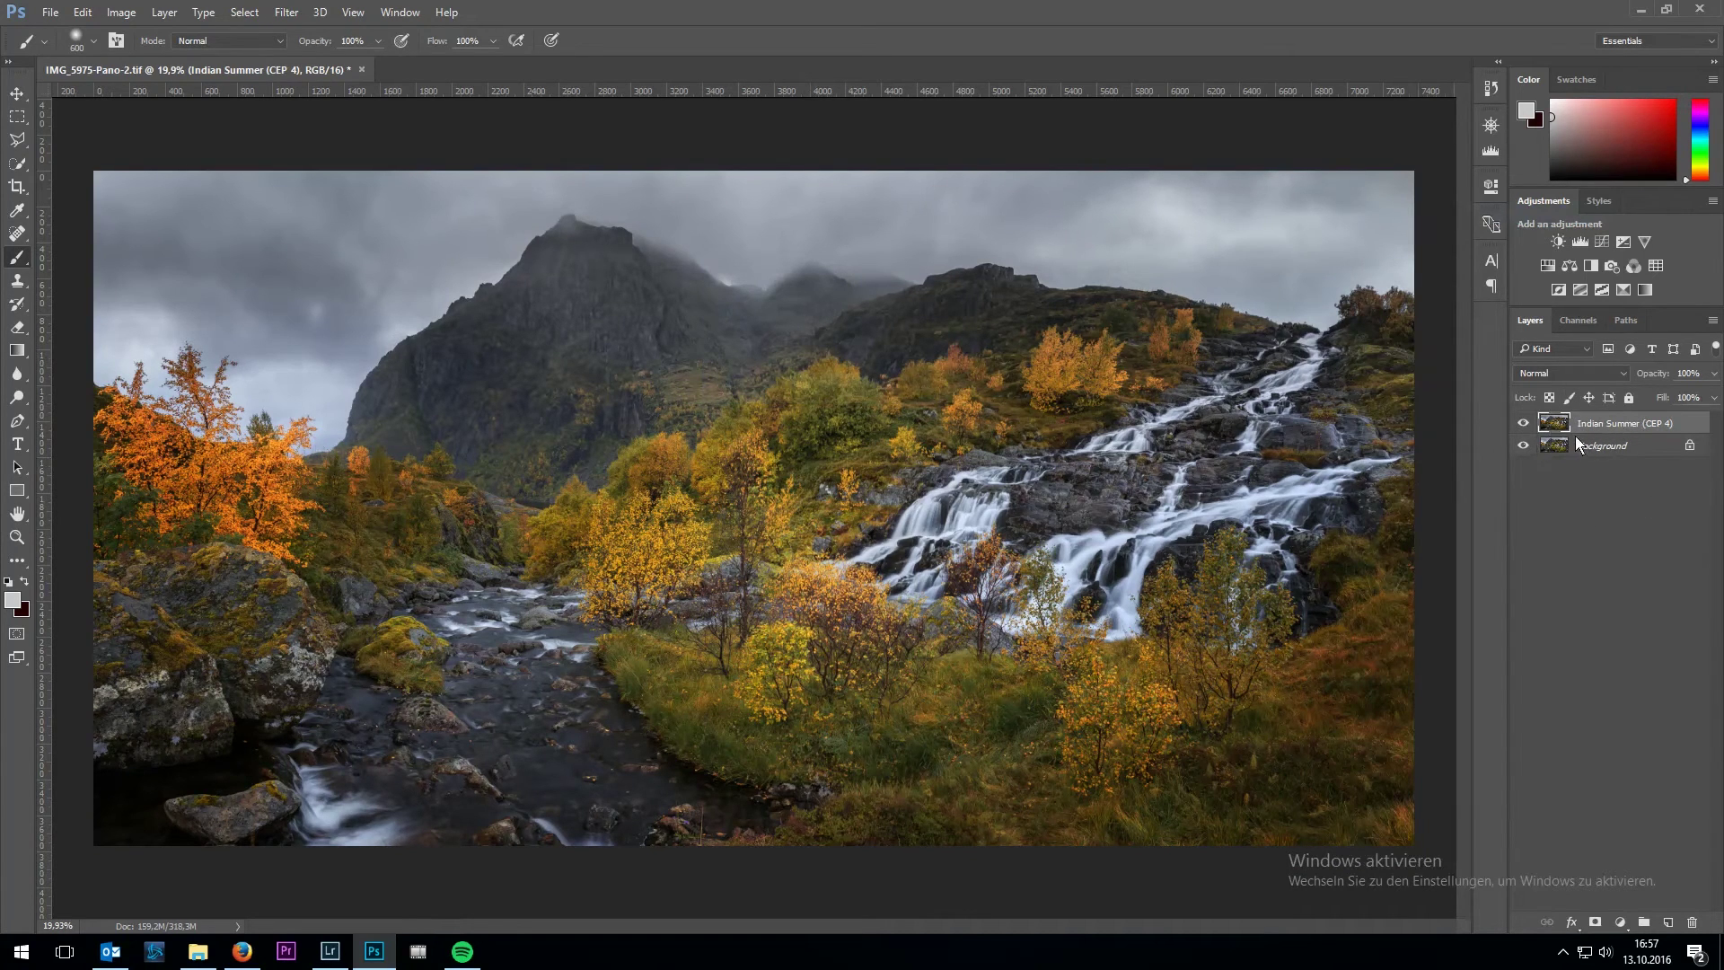
- Duplicate the Indian Summer layer, set the copy to Overlay at about 16% opacity, and duplicate it again
{"action": "key", "text": "ctrl+j"}
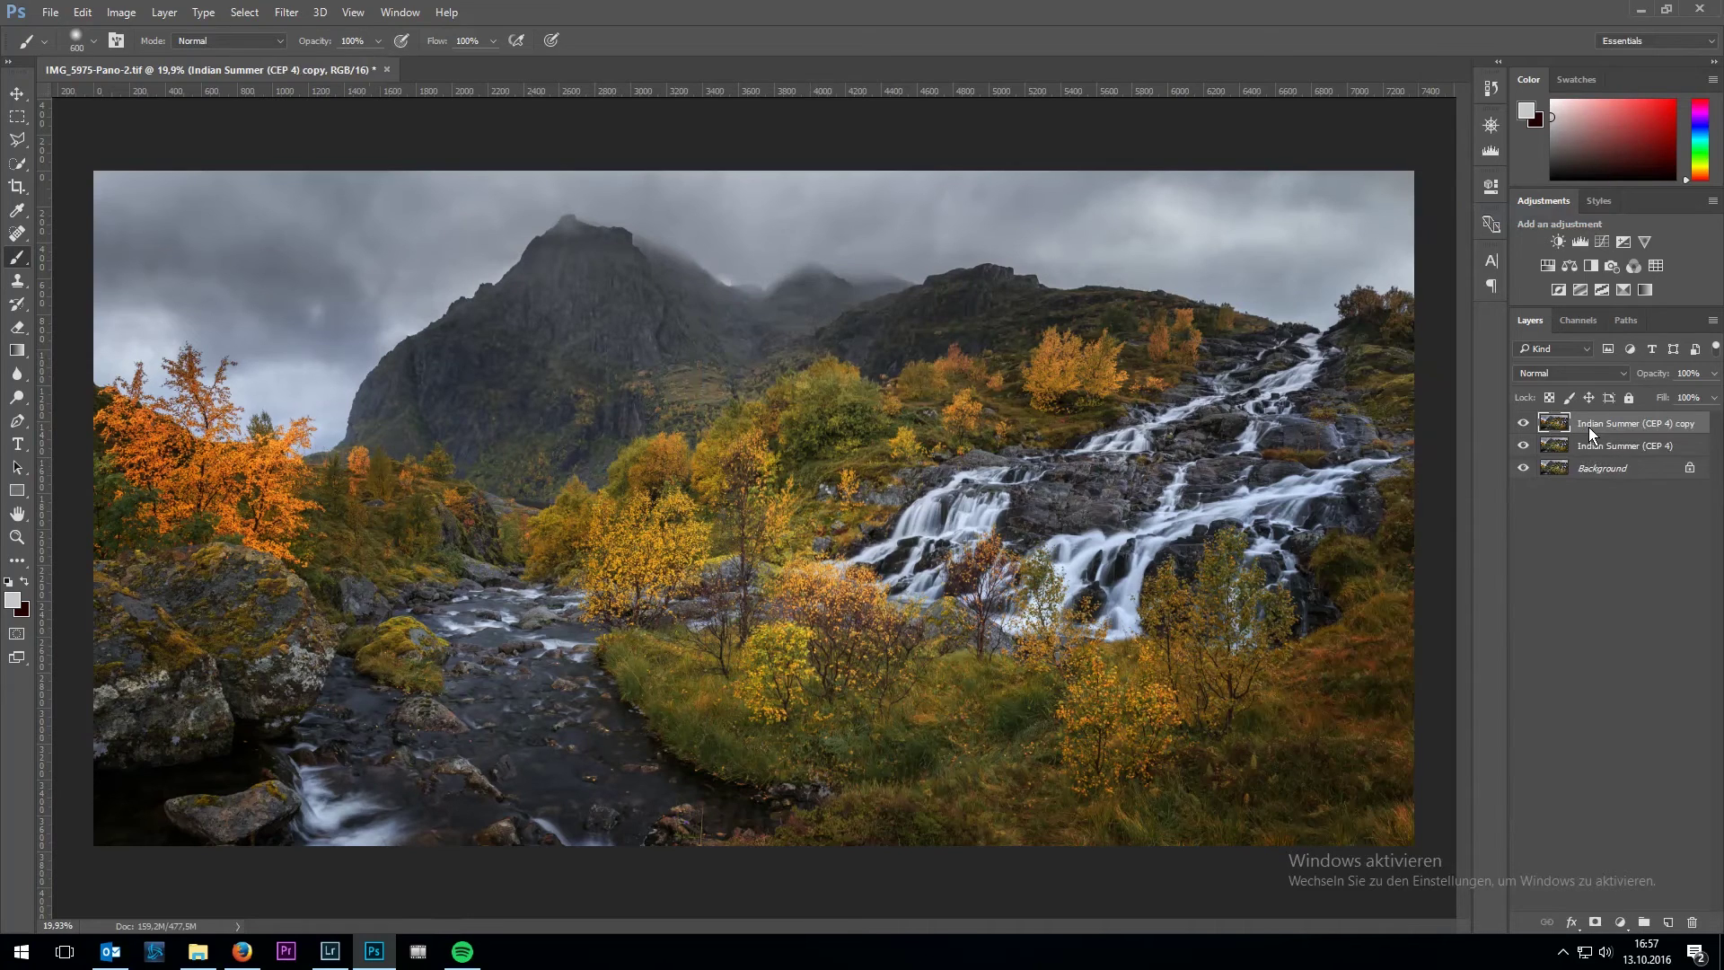
{"action": "left_click", "coordinate": [1569, 368]}
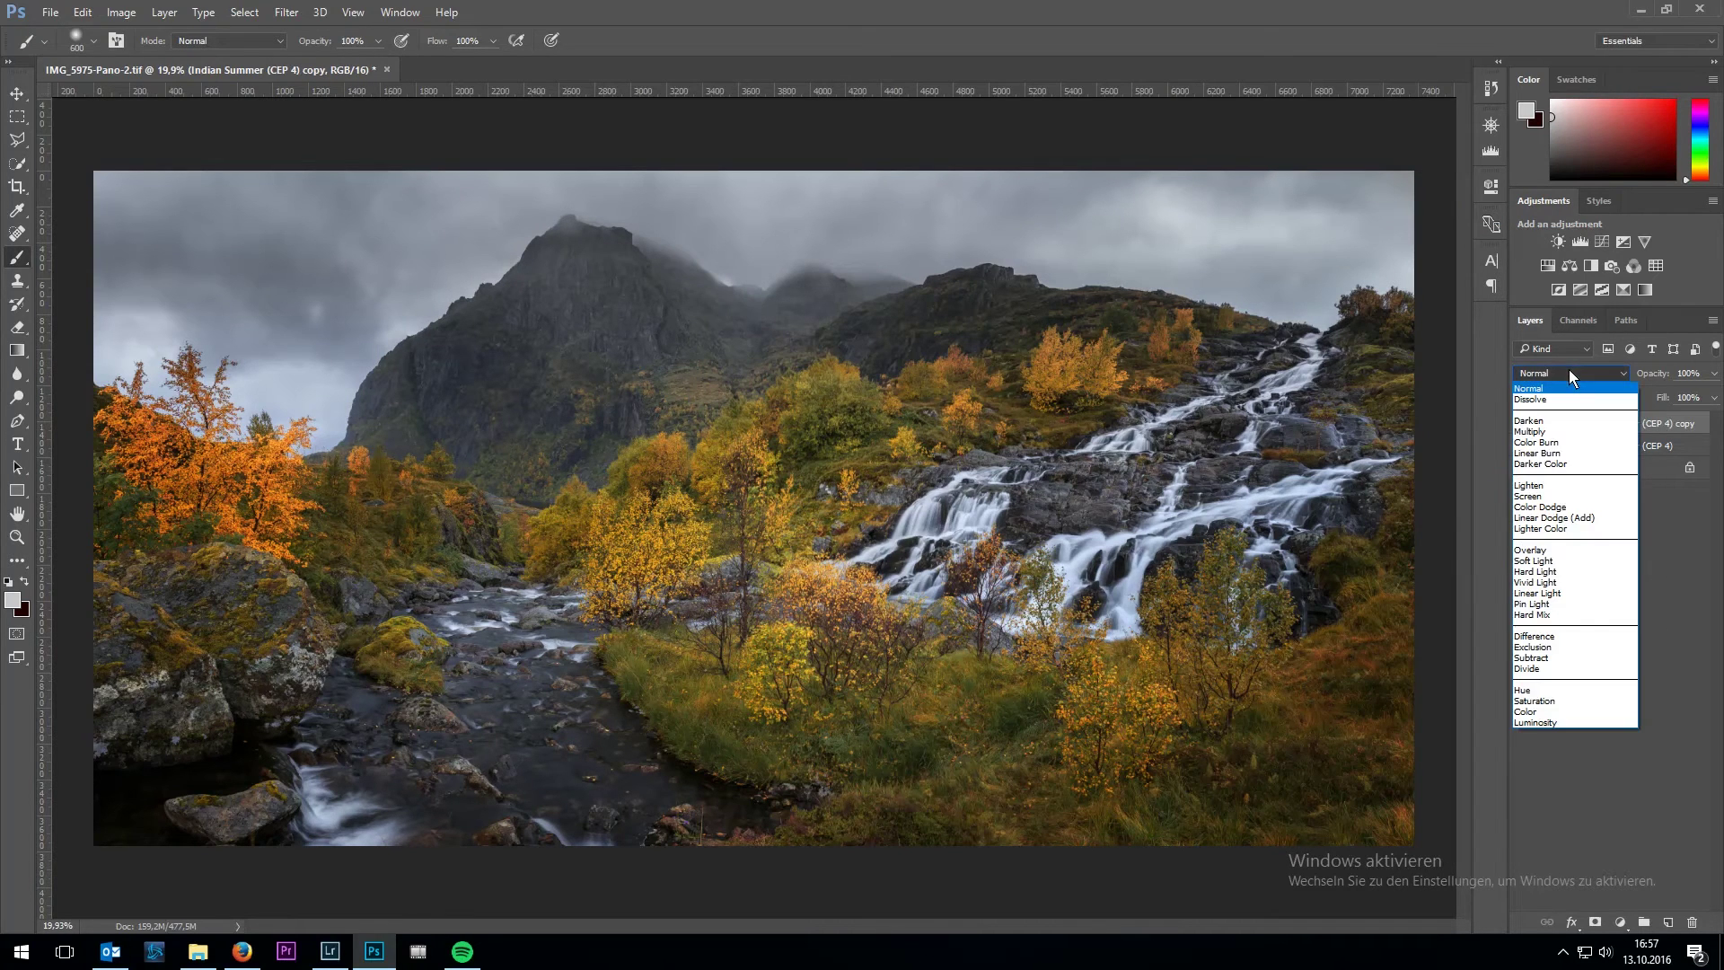
{"action": "left_click", "coordinate": [1548, 549]}
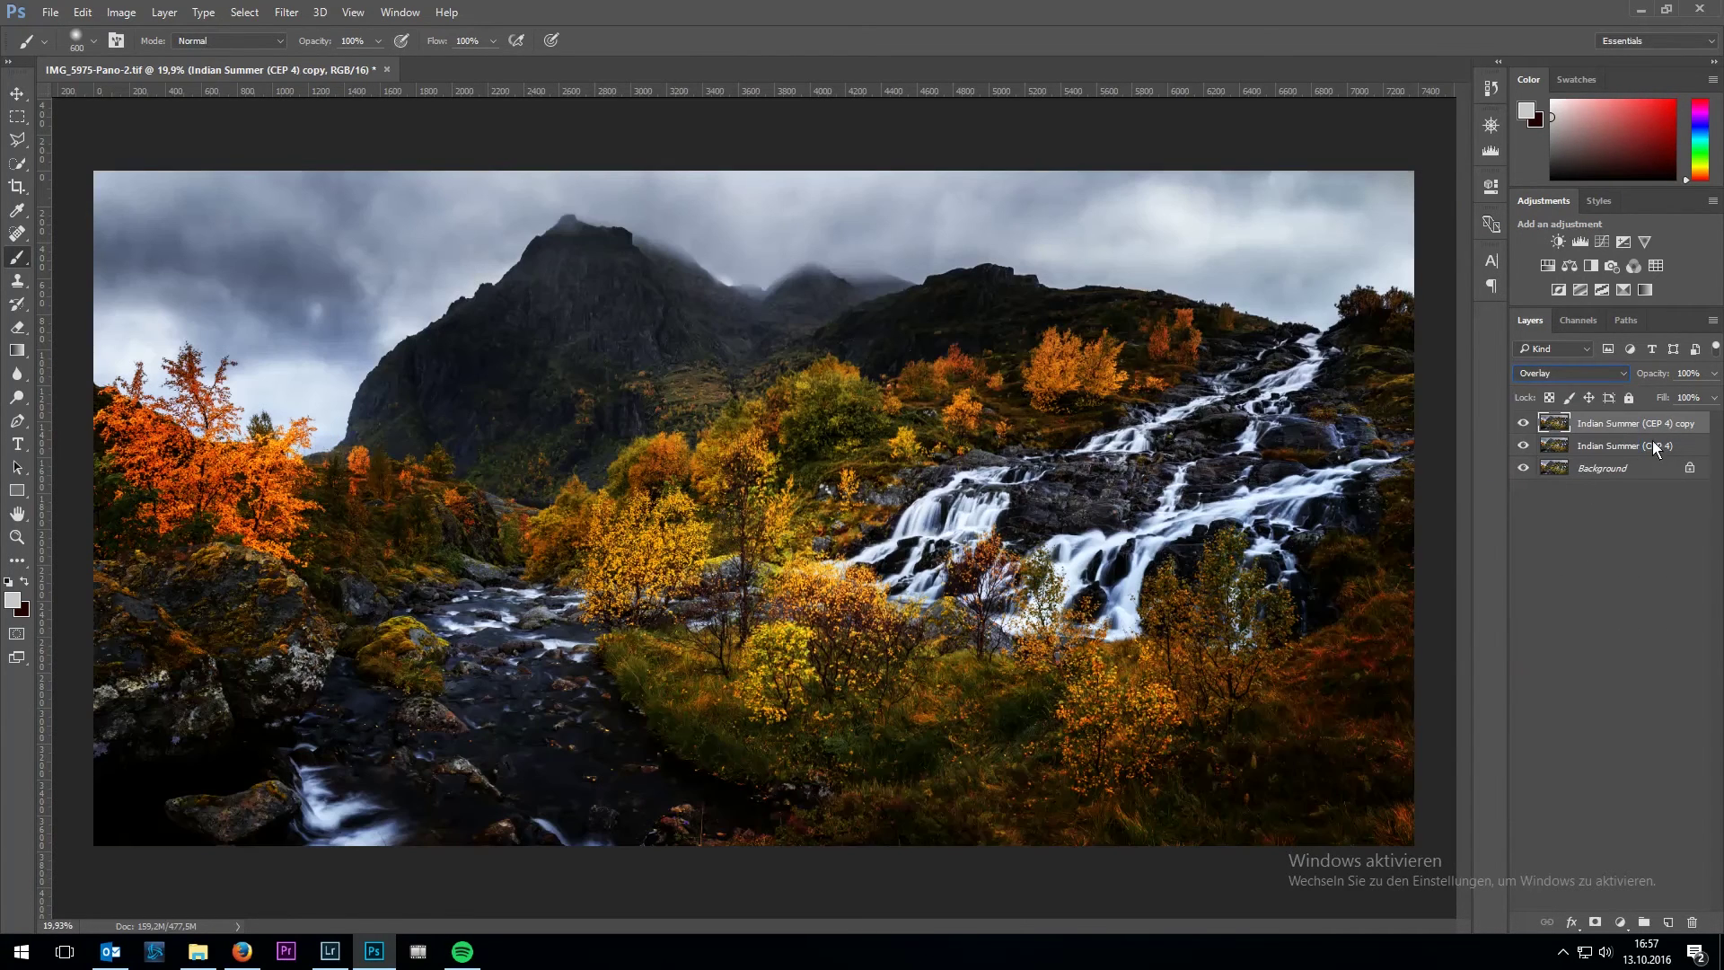
{"action": "left_click", "coordinate": [1711, 373]}
{"action": "left_click_drag", "start_coordinate": [1710, 387], "coordinate": [1642, 393]}
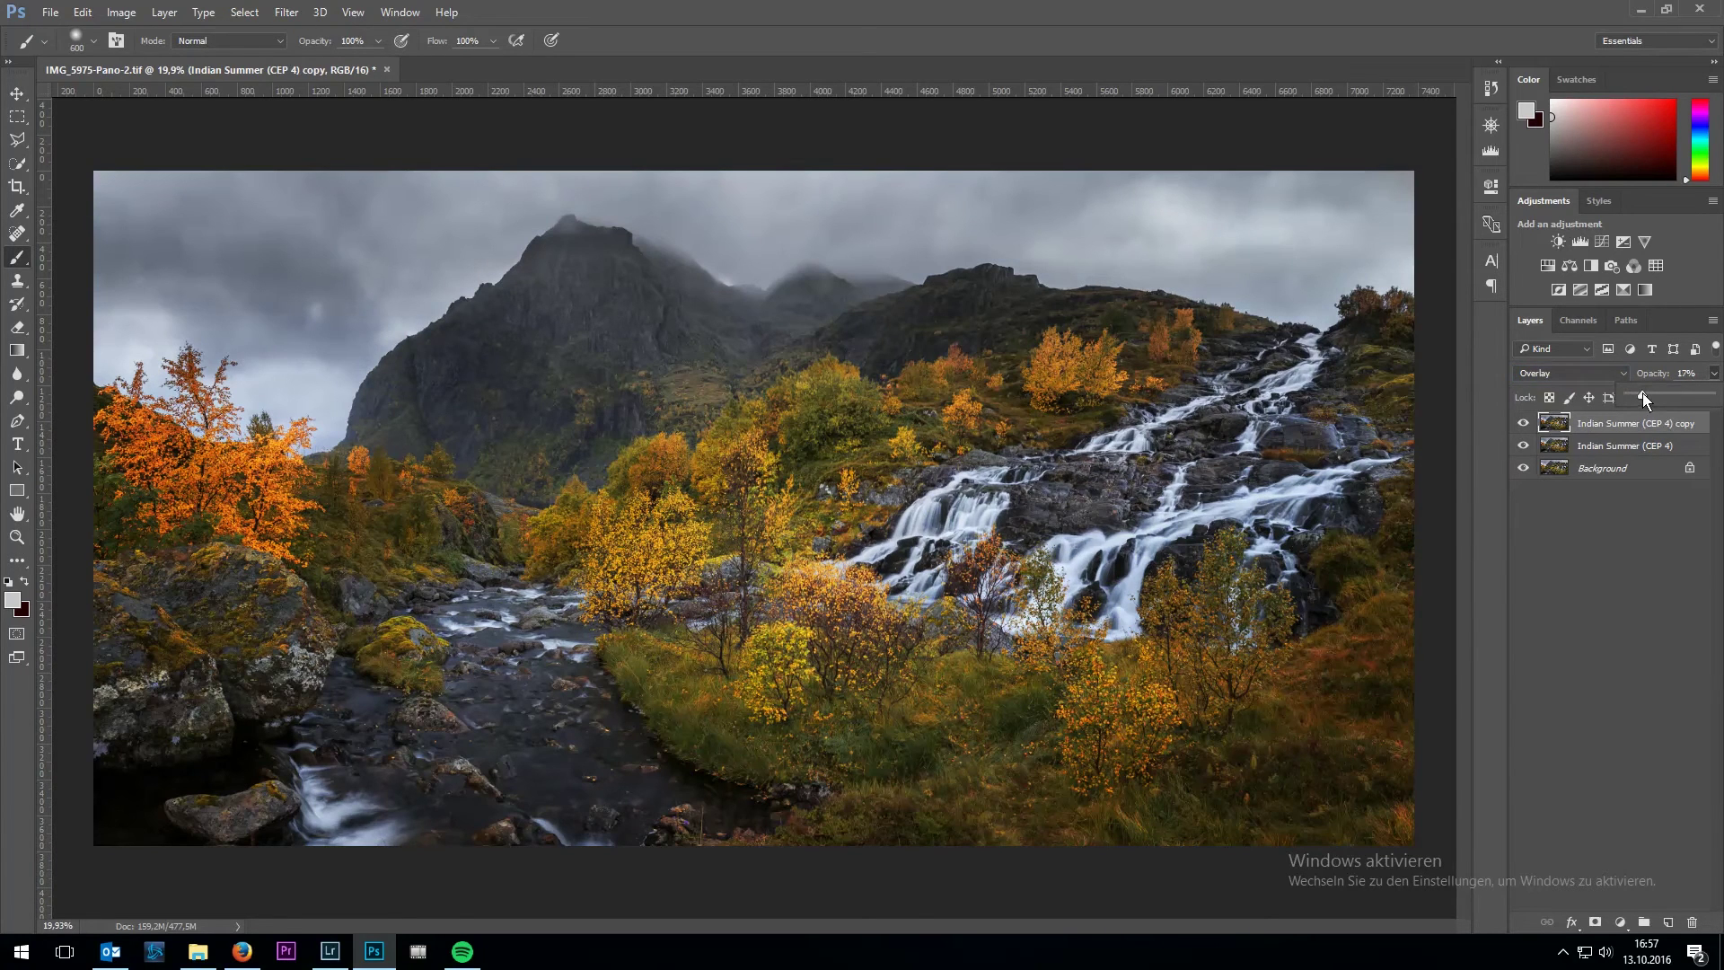
{"action": "left_click_drag", "start_coordinate": [1643, 393], "coordinate": [1640, 392]}
{"action": "left_click", "coordinate": [1639, 429]}
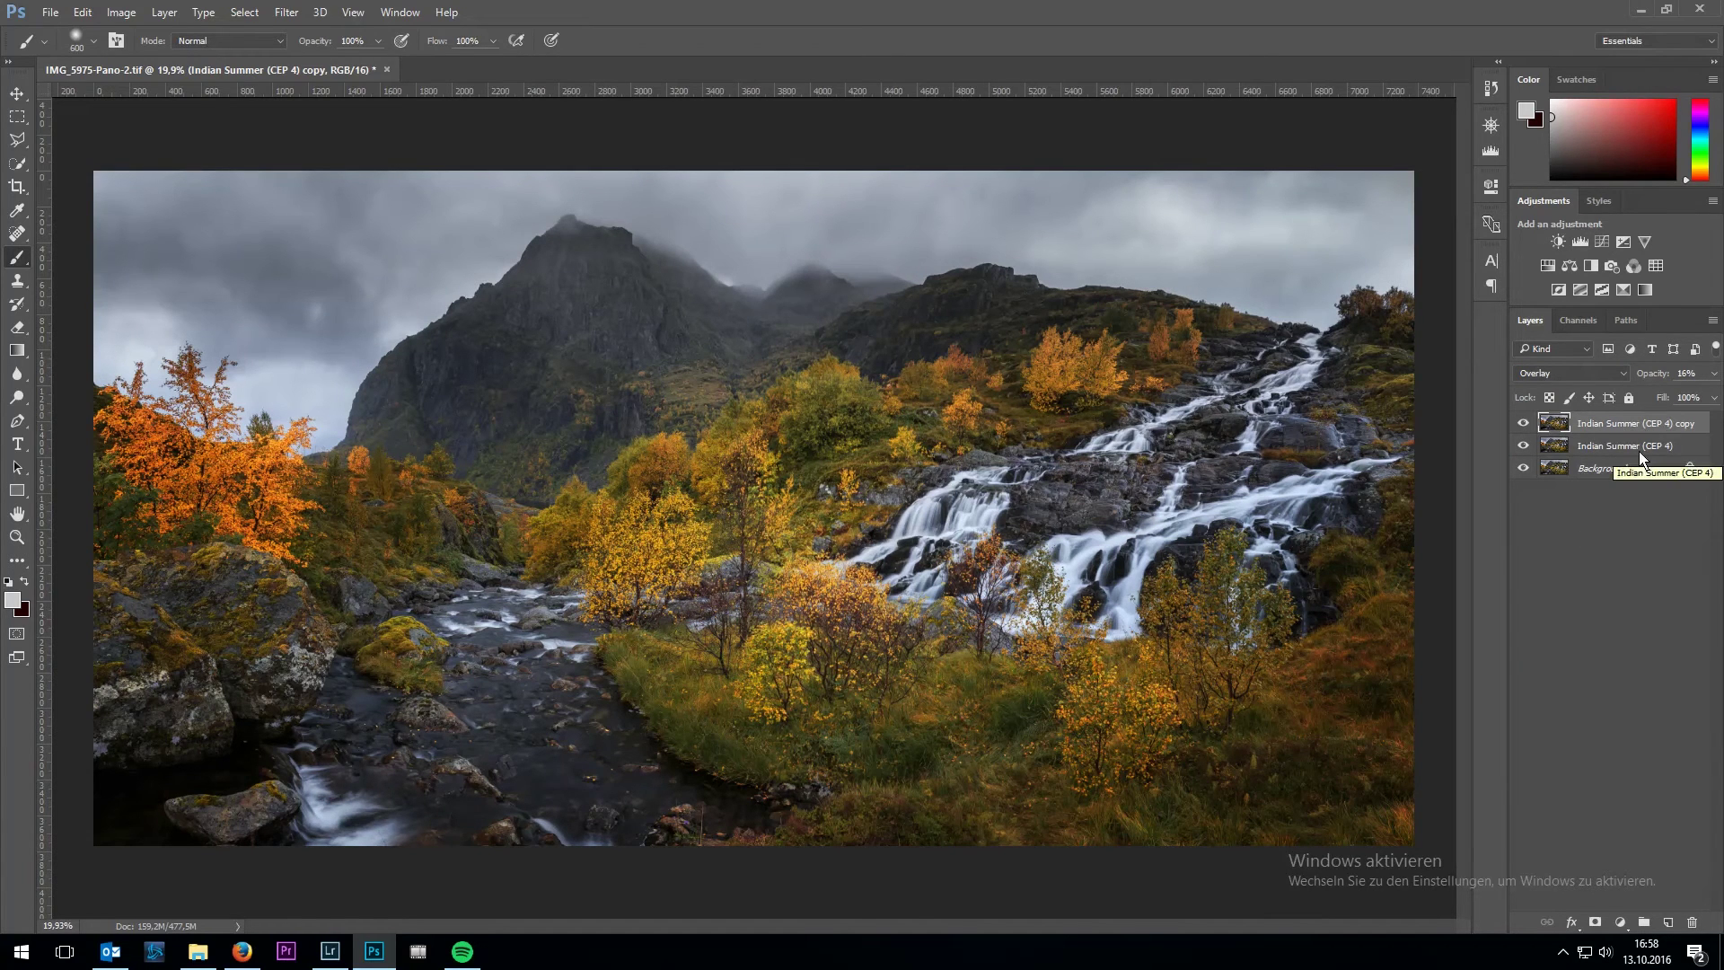
{"action": "key", "text": "ctrl+j"}
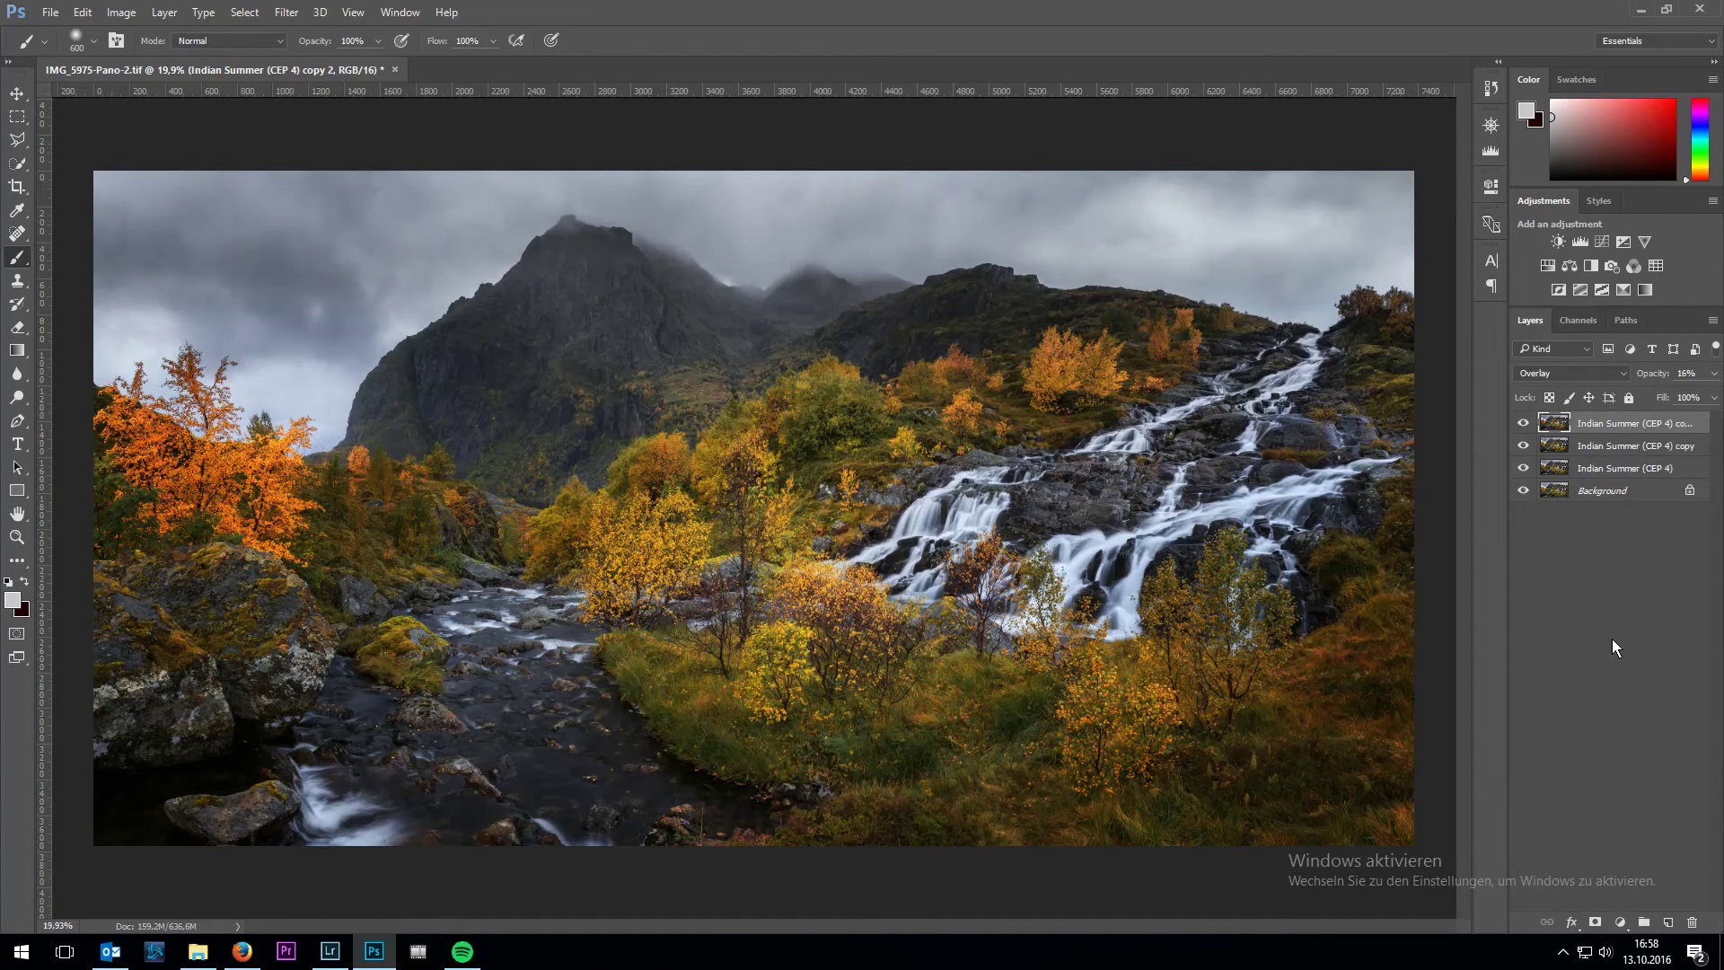
- Give the top copy a black-filled layer mask and set up a white brush of about 510 px
{"action": "left_click", "coordinate": [1595, 922]}
{"action": "key", "text": "shift+F5"}
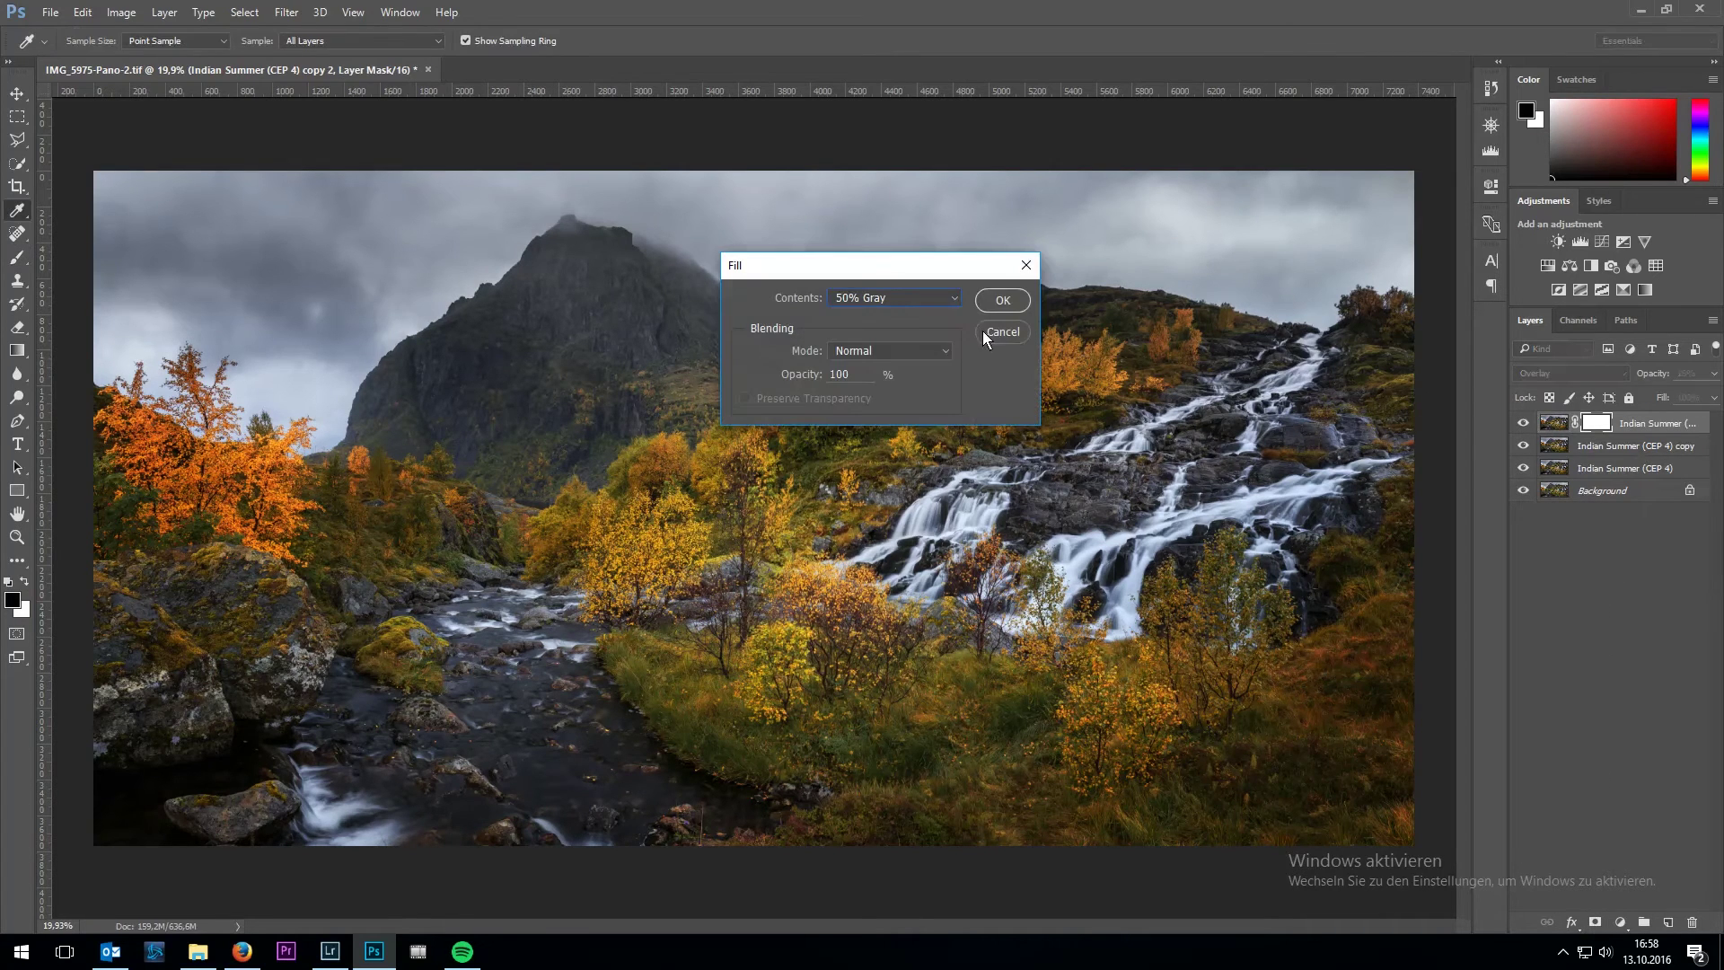
{"action": "left_click", "coordinate": [894, 298]}
{"action": "left_click", "coordinate": [862, 415]}
{"action": "left_click", "coordinate": [1002, 300]}
{"action": "key", "text": "b"}
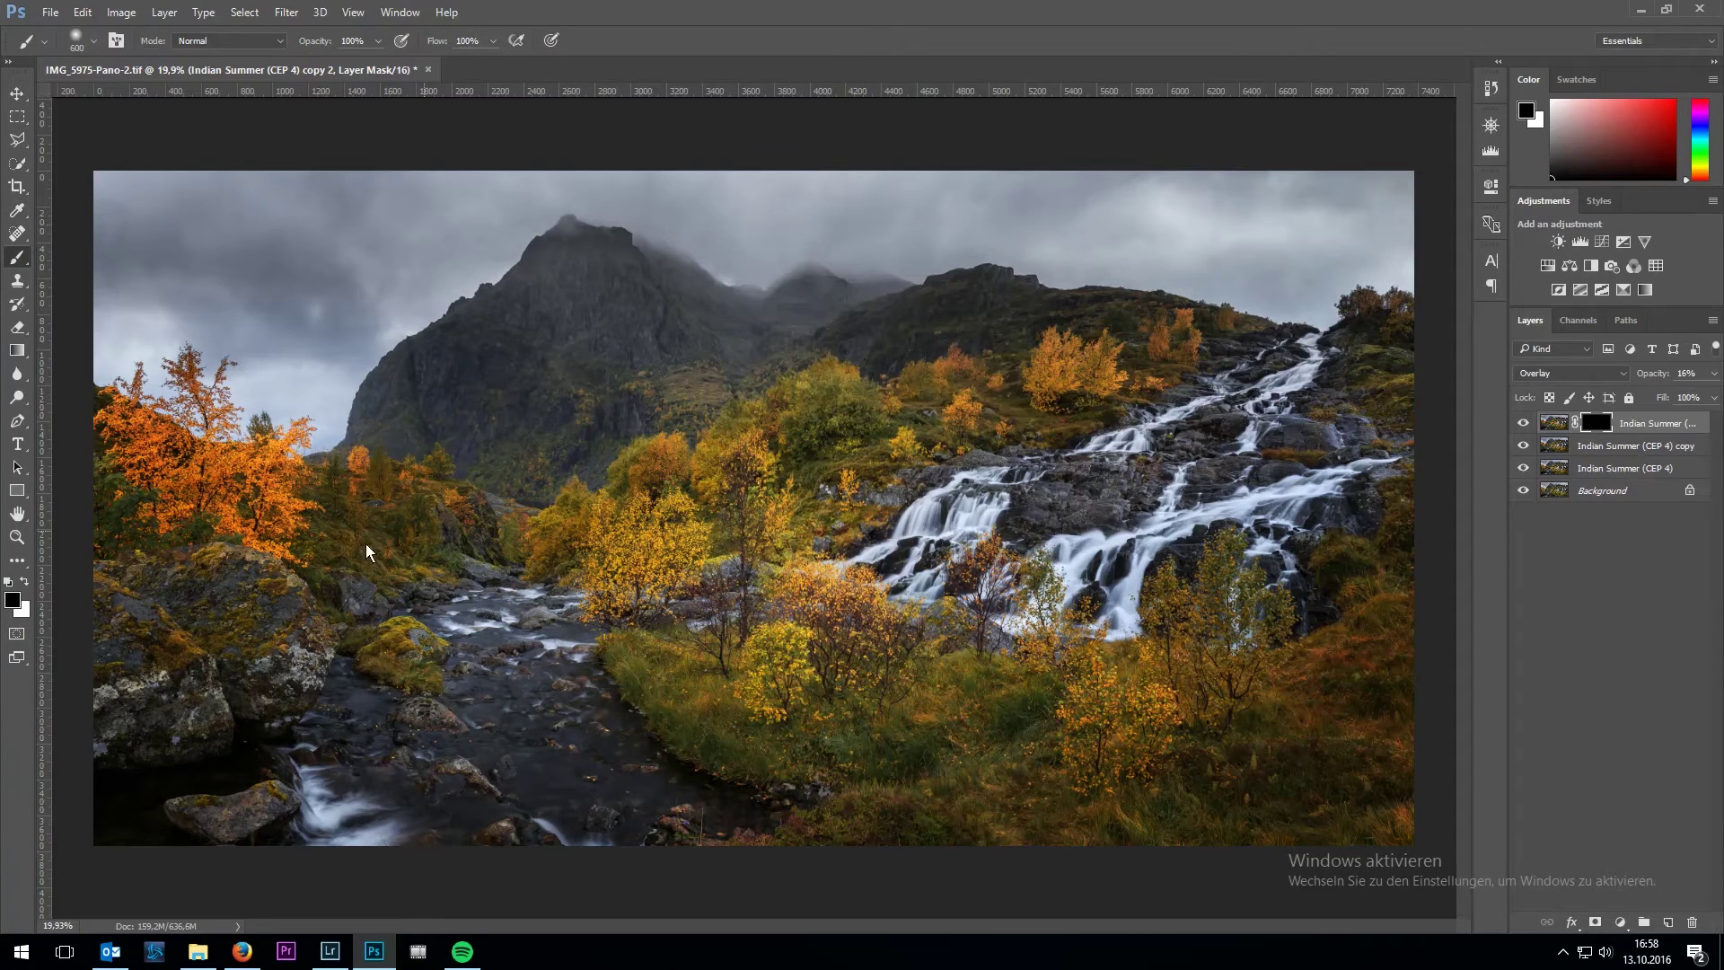
{"action": "left_click", "coordinate": [24, 581]}
{"action": "left_click_drag", "start_coordinate": [569, 407], "coordinate": [563, 406]}
- Lower the top copy's opacity to 37% and add a layer mask to the Indian Summer copy layer
{"action": "left_click", "coordinate": [1712, 374]}
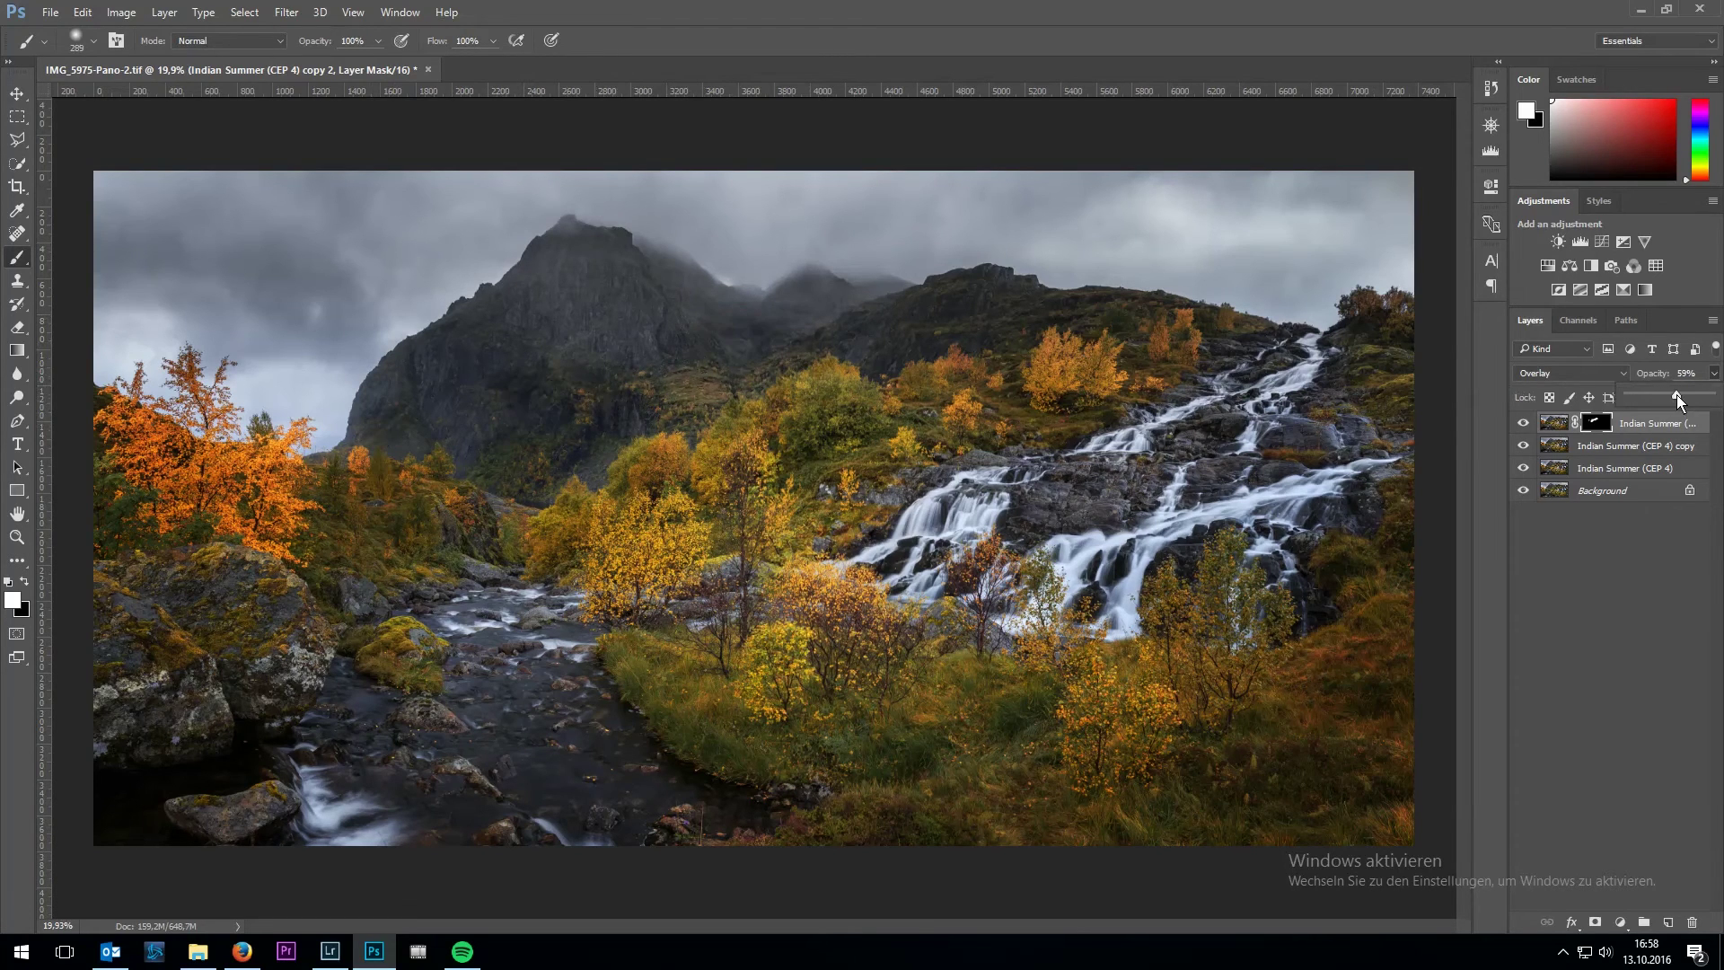
{"action": "left_click_drag", "start_coordinate": [1677, 394], "coordinate": [1659, 393]}
{"action": "left_click", "coordinate": [1553, 445]}
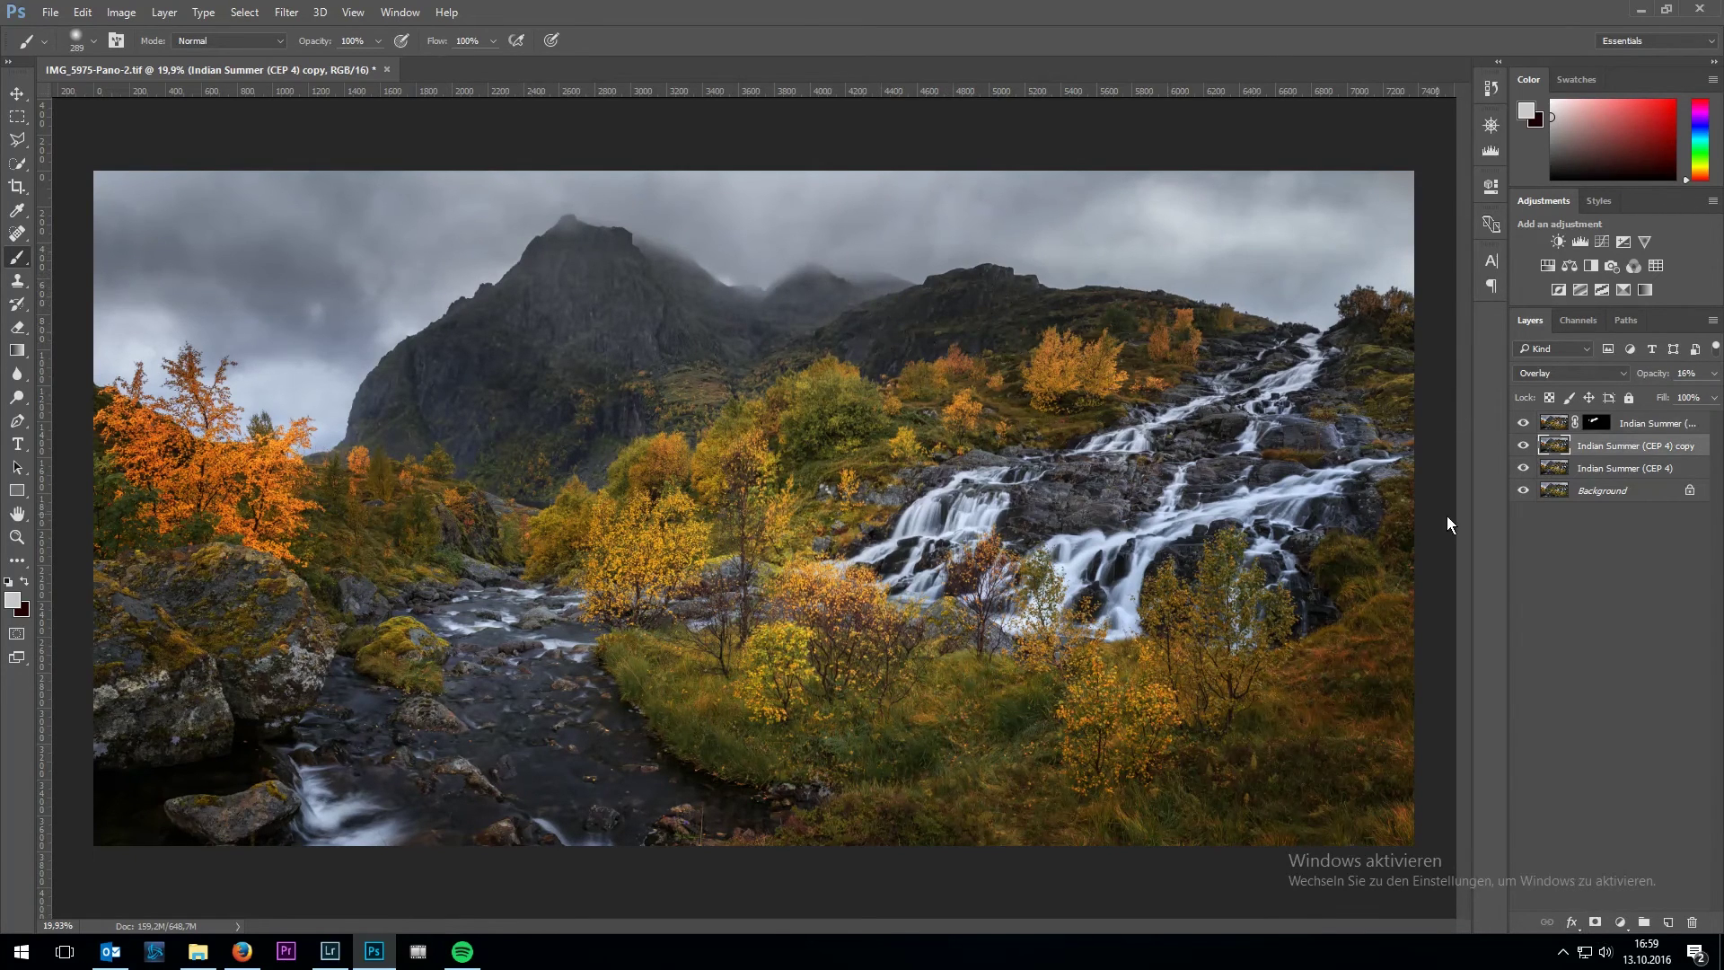
{"action": "left_click", "coordinate": [1596, 922]}
{"action": "left_click", "coordinate": [24, 581]}
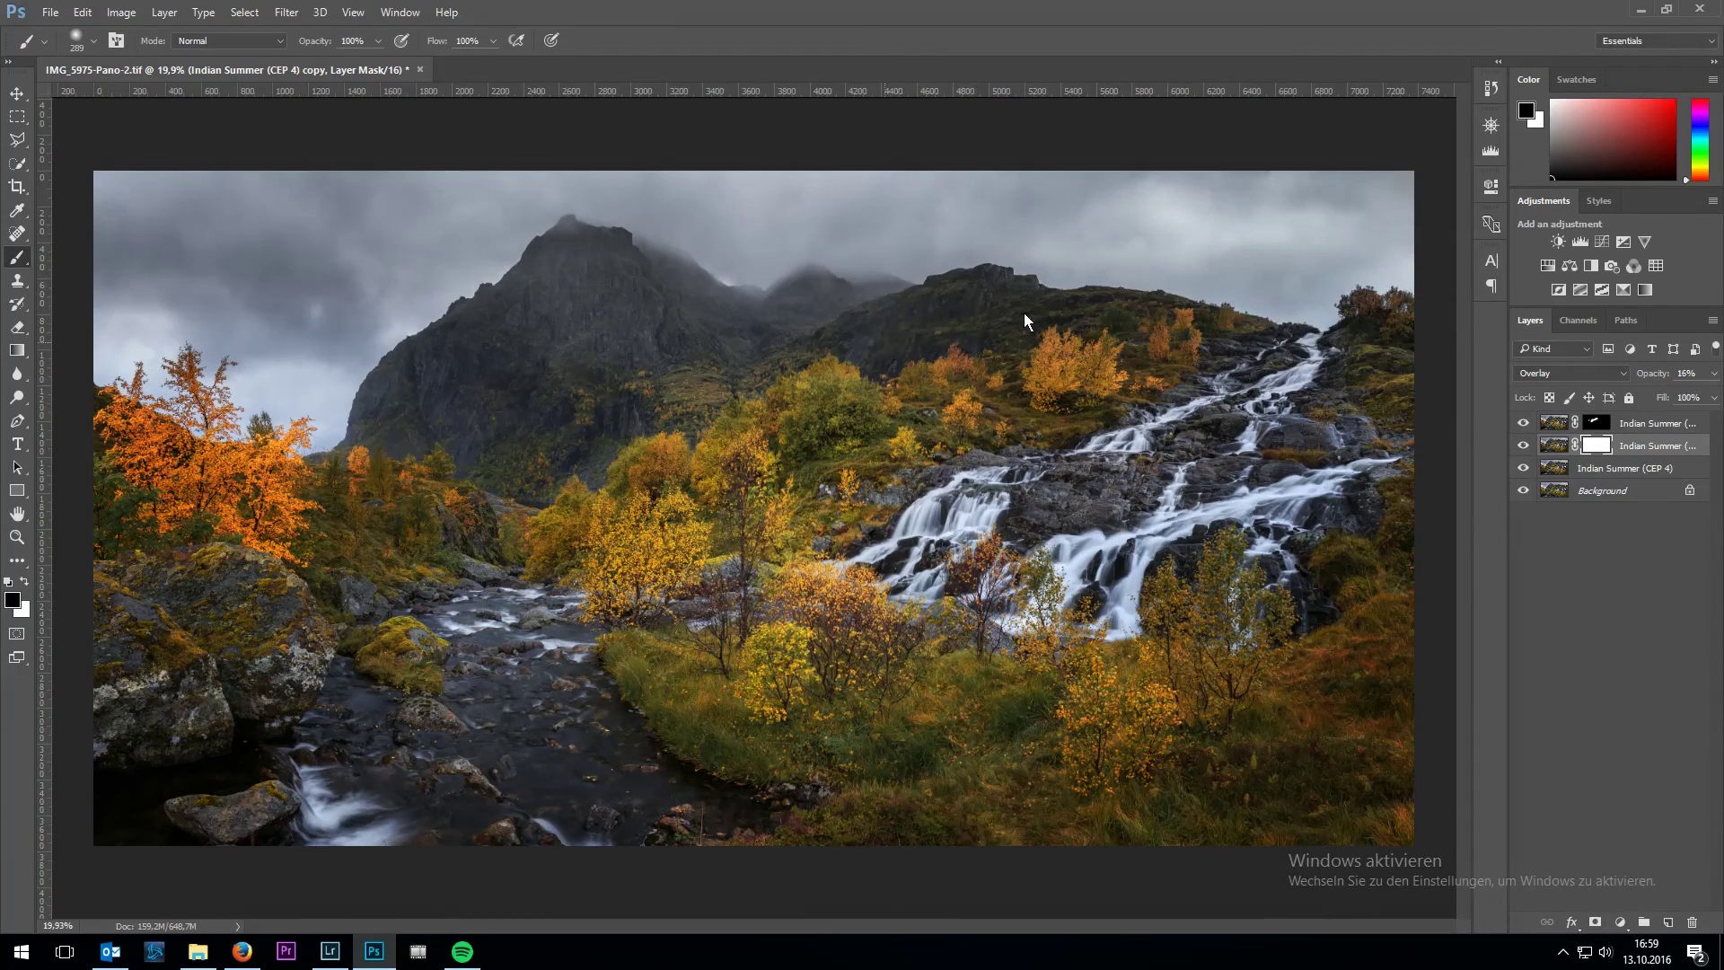
- Merge the three Indian Summer layers into one and make the Background visible again
{"action": "left_click", "coordinate": [1638, 423], "text": "shift"}
{"action": "key", "text": "ctrl+e"}
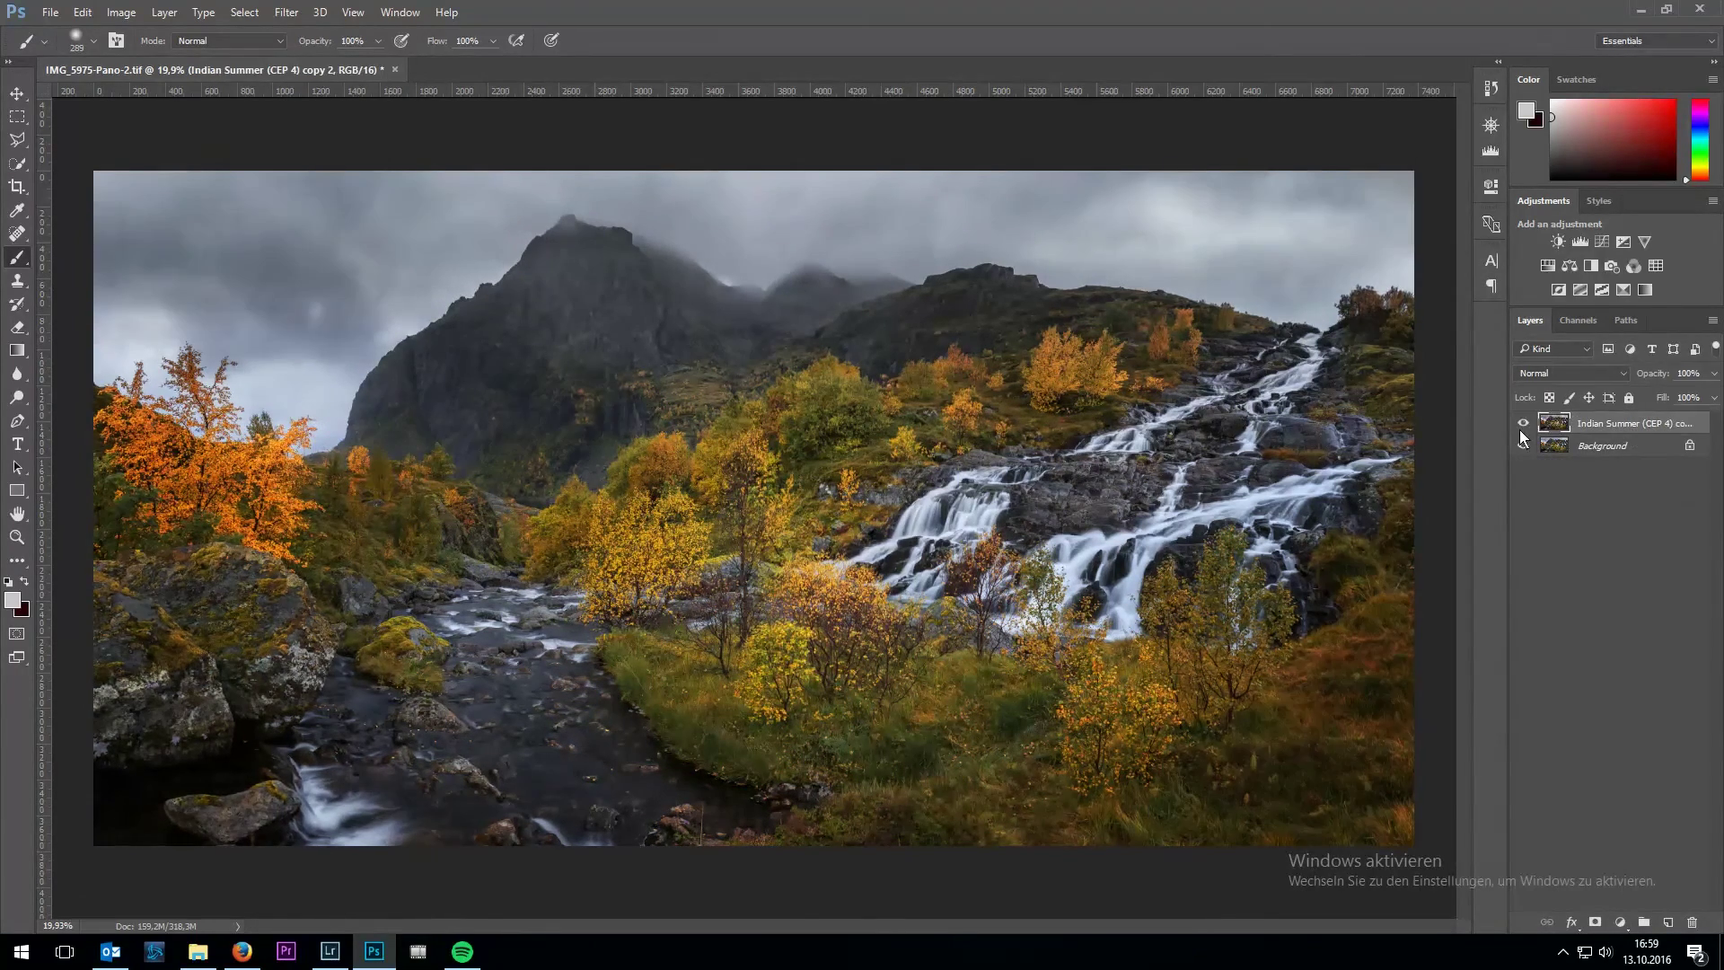
{"action": "left_click", "coordinate": [1523, 444]}
{"action": "left_click", "coordinate": [1621, 925]}
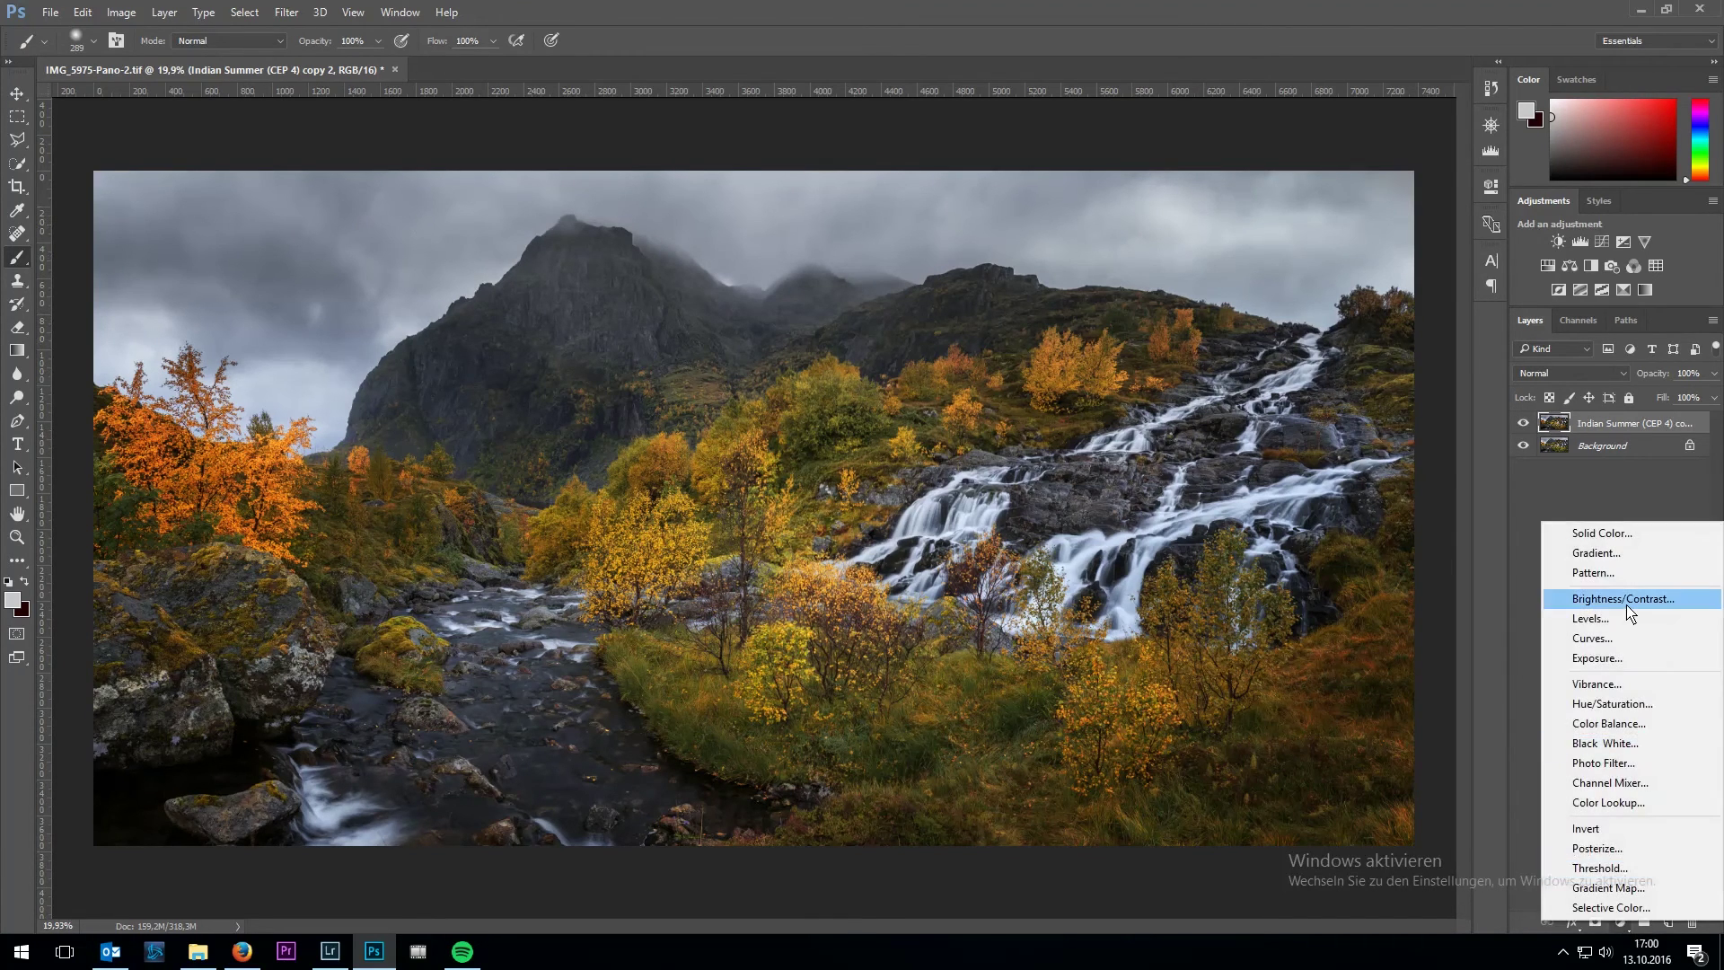
- Add a Levels adjustment layer with input levels 13 and 247
{"action": "left_click", "coordinate": [1607, 618]}
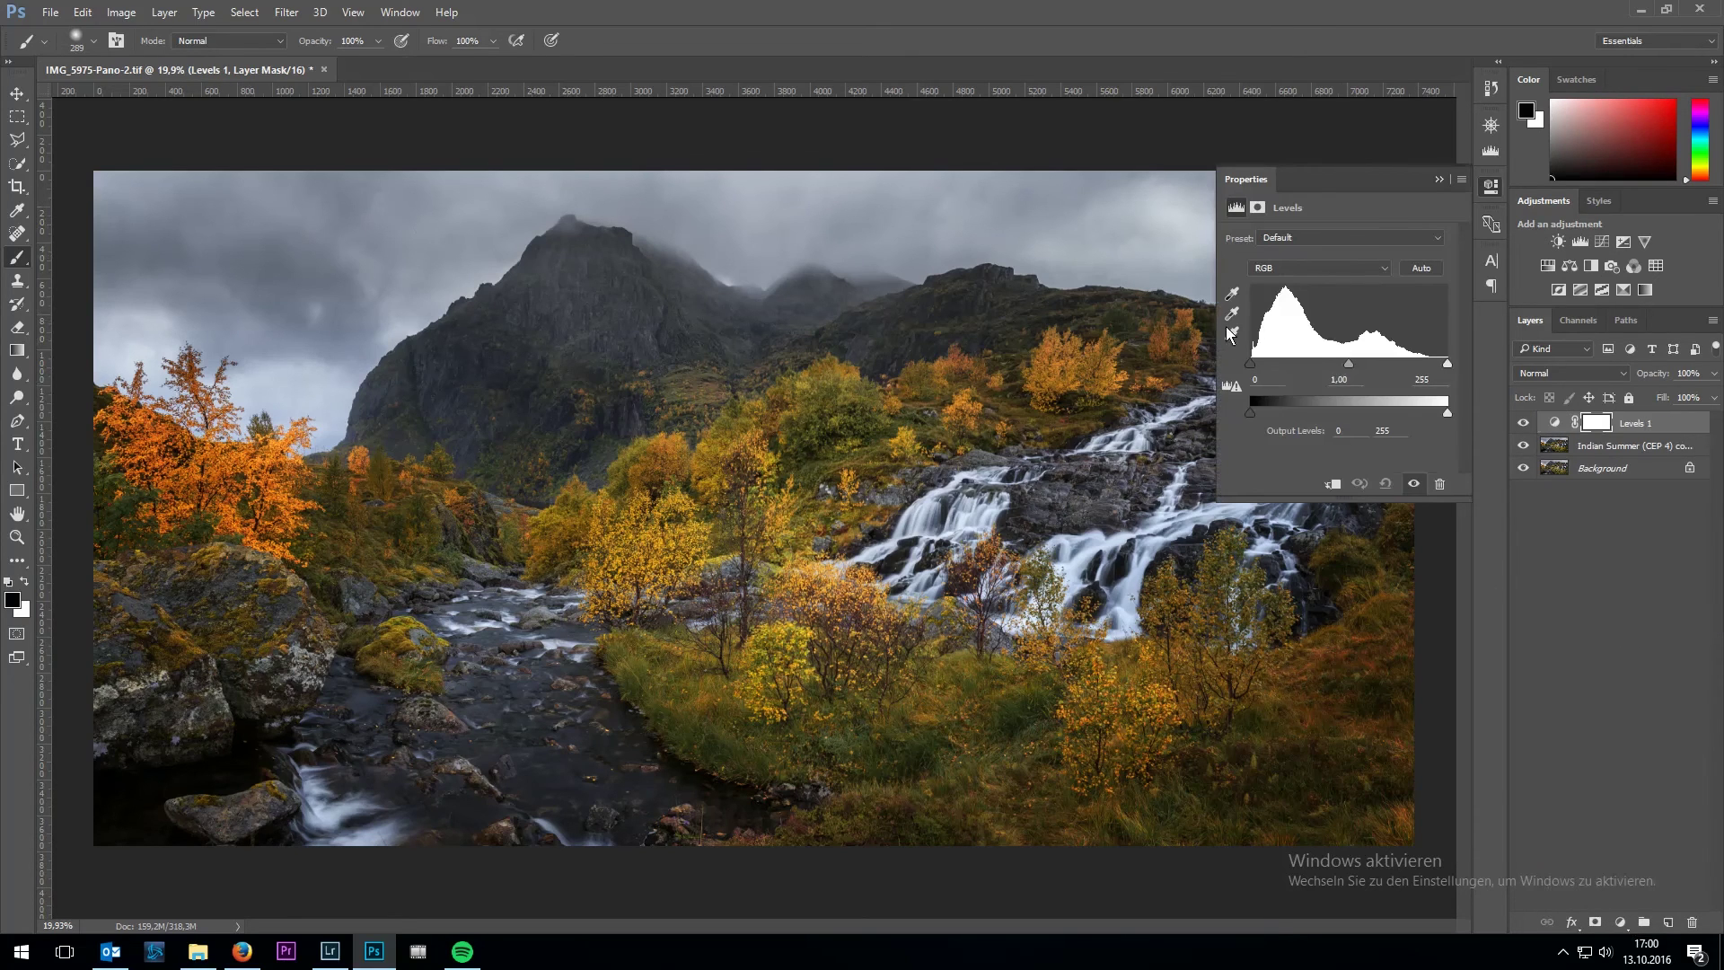
{"action": "left_click_drag", "start_coordinate": [1248, 363], "coordinate": [1260, 370]}
{"action": "left_click_drag", "start_coordinate": [1258, 369], "coordinate": [1261, 370]}
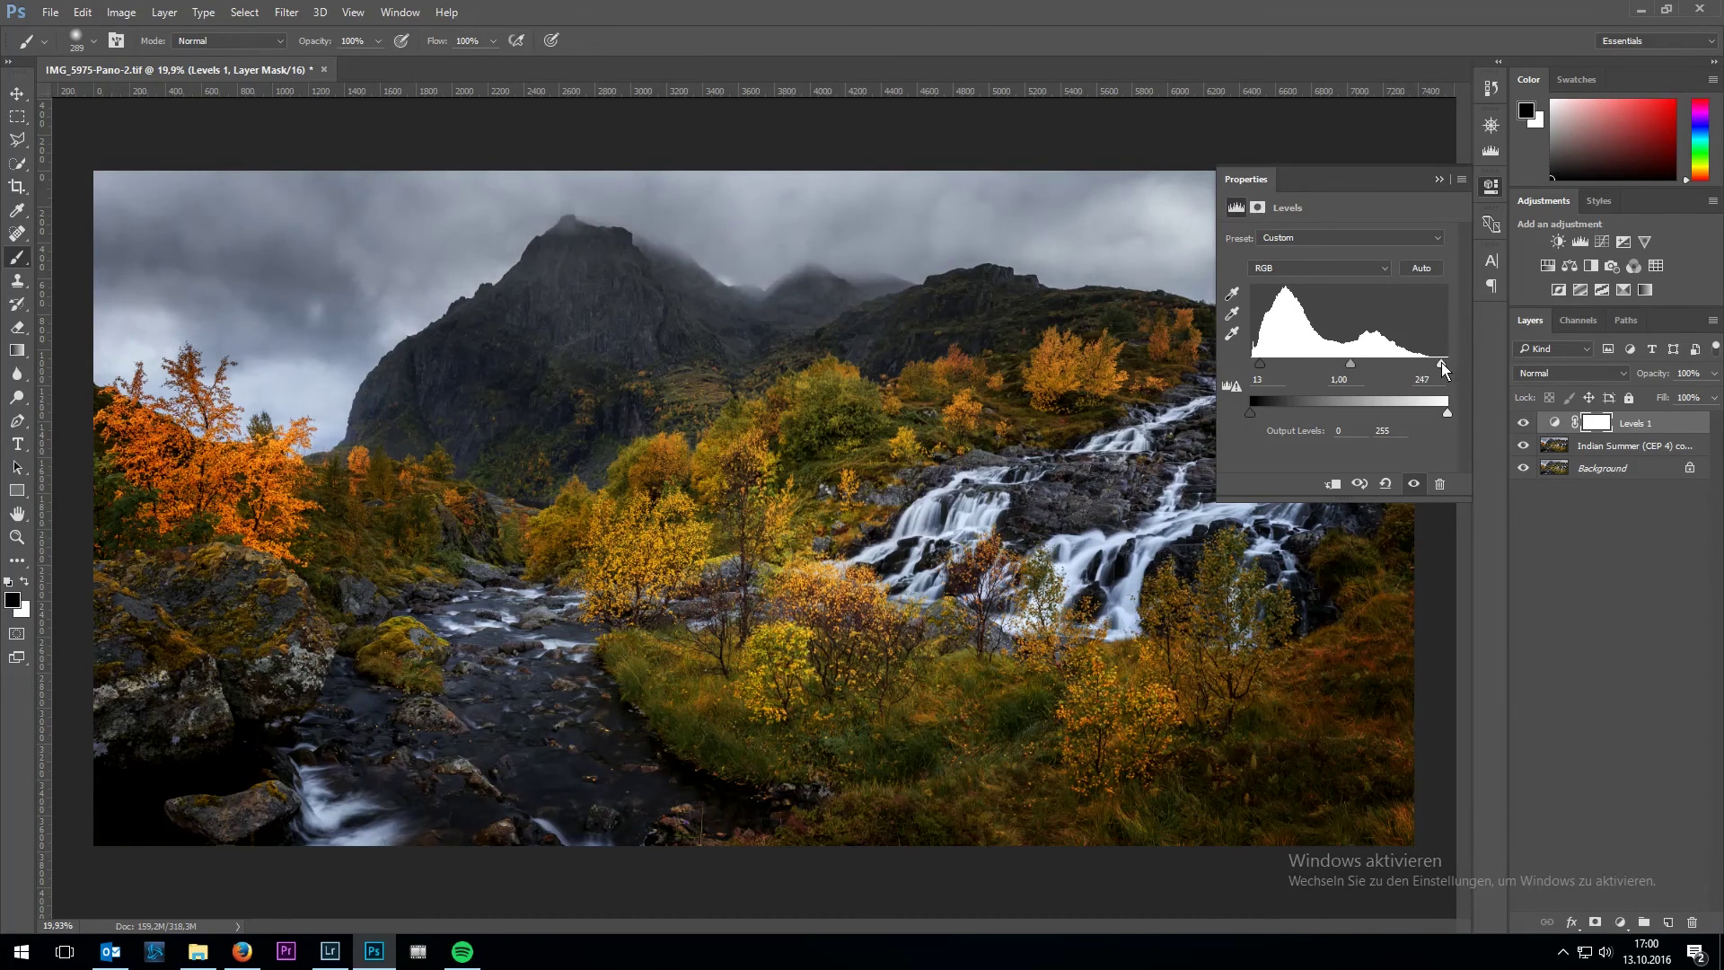
{"action": "left_click_drag", "start_coordinate": [1446, 362], "coordinate": [1436, 364]}
{"action": "left_click", "coordinate": [1438, 178]}
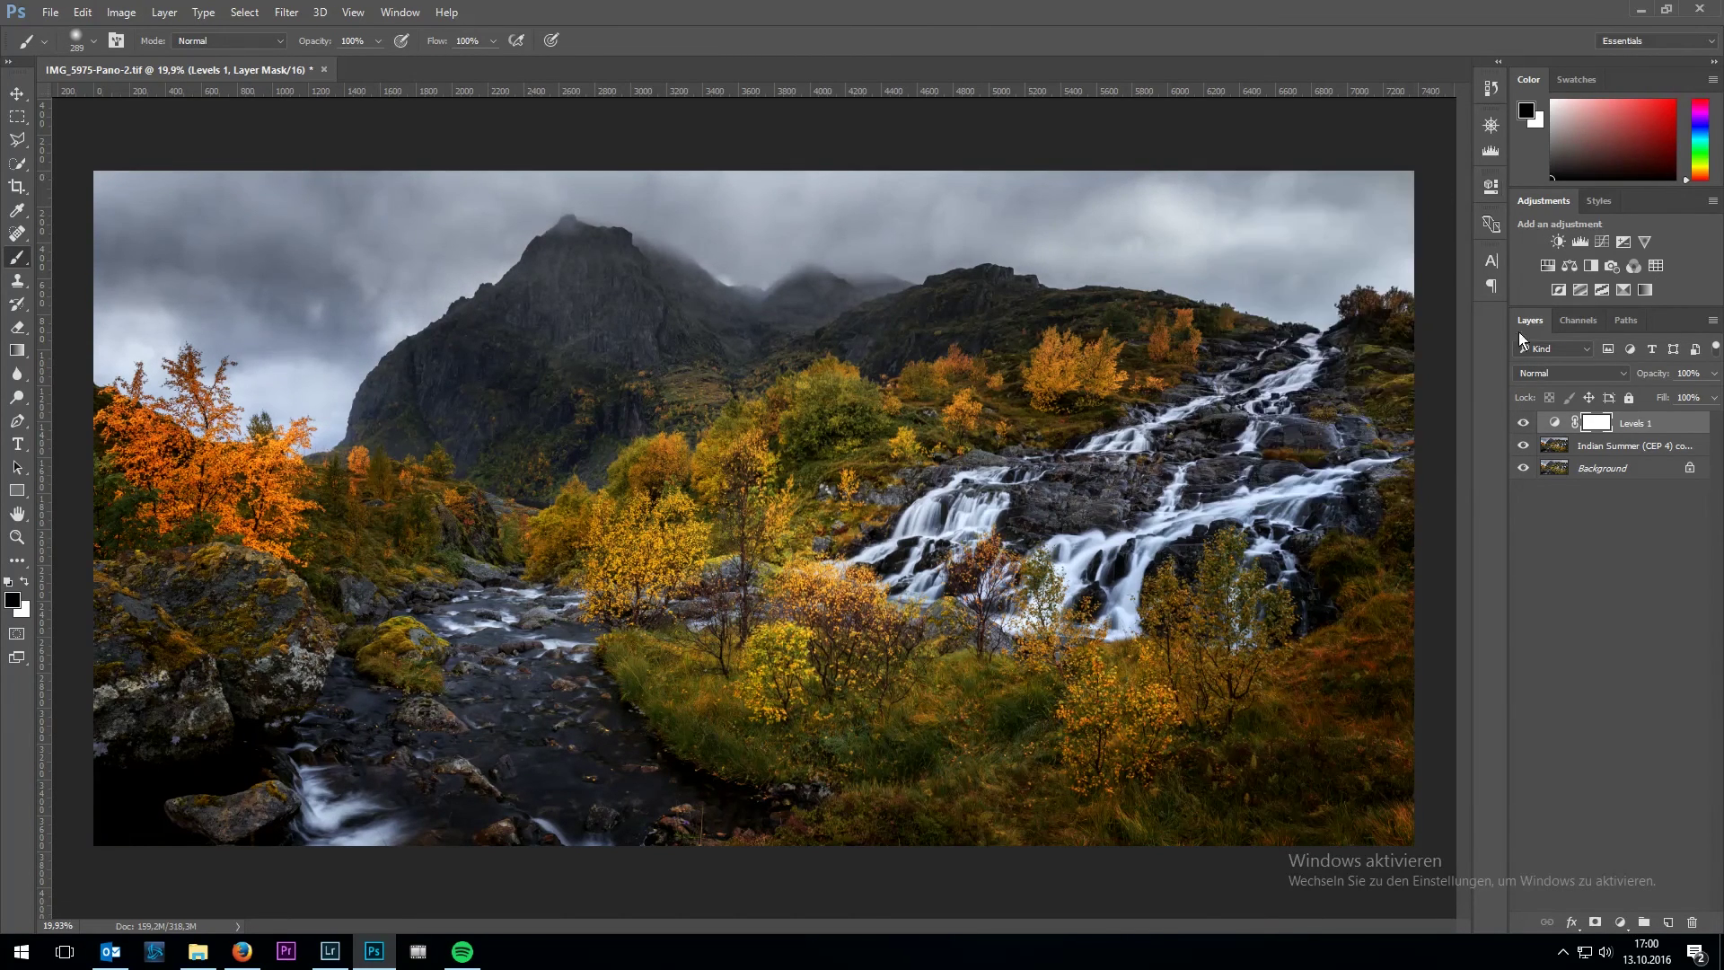
- Compare the Levels effect on and off, enlarge the brush to about 1493, and invert the mask to black
{"action": "left_click", "coordinate": [1522, 422]}
{"action": "left_click", "coordinate": [1521, 422]}
{"action": "left_click_drag", "start_coordinate": [832, 489], "coordinate": [943, 492]}
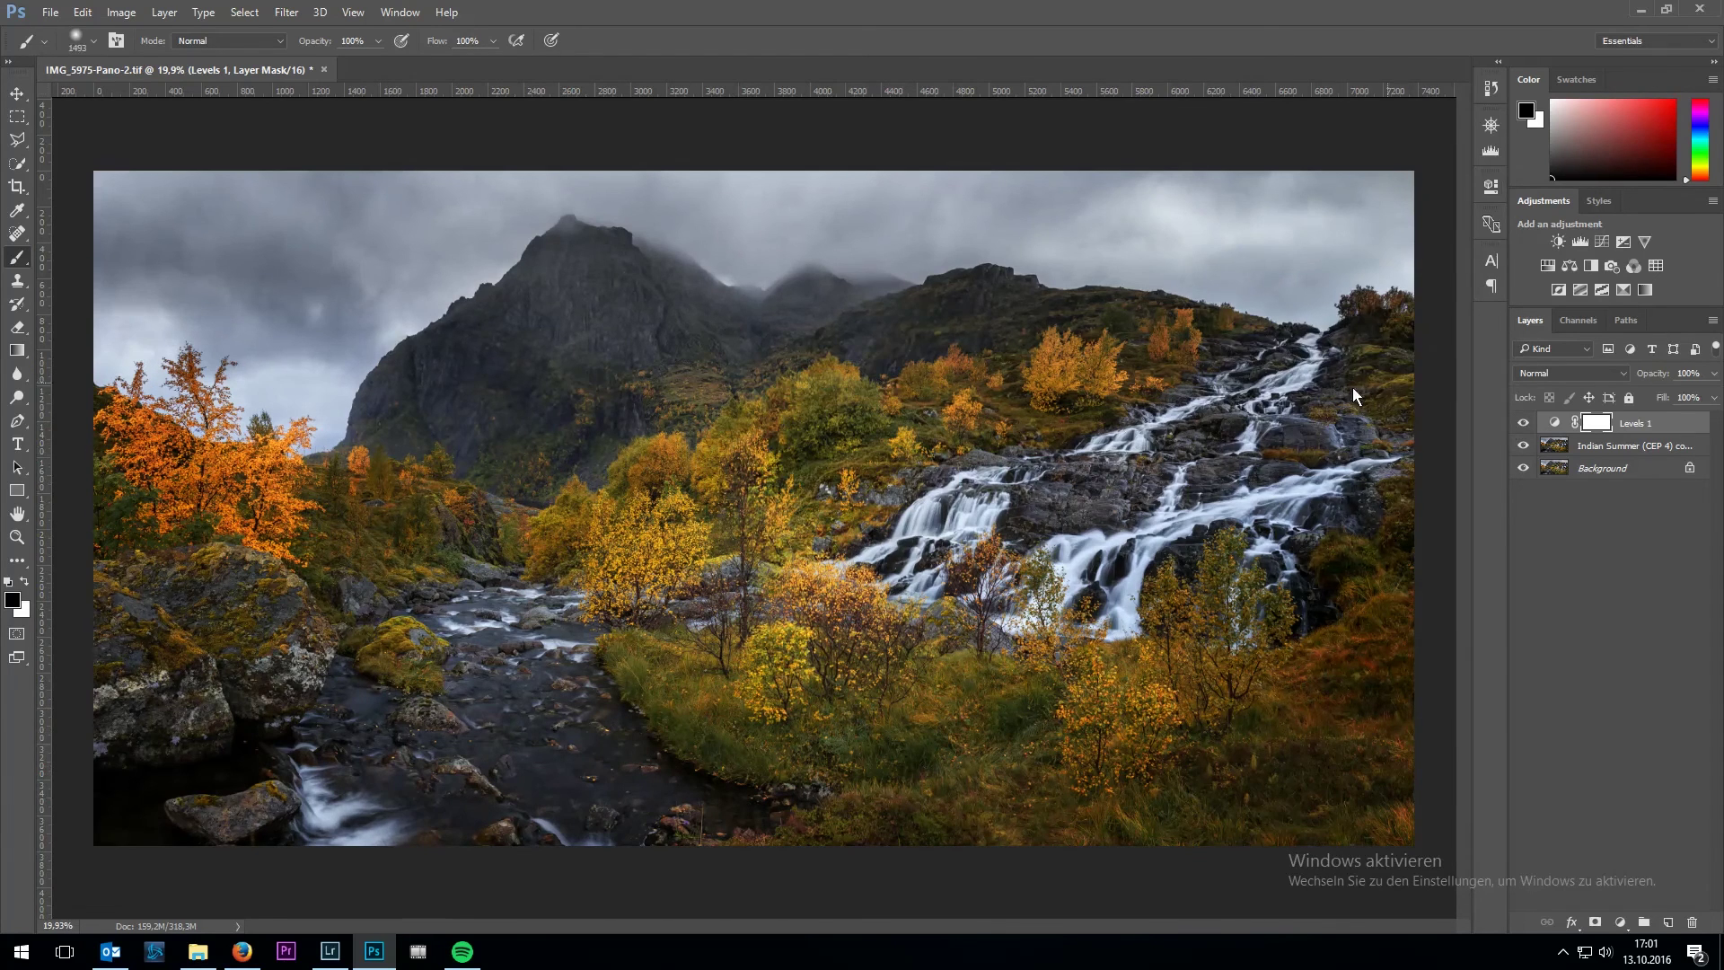
{"action": "key", "text": "ctrl+i"}
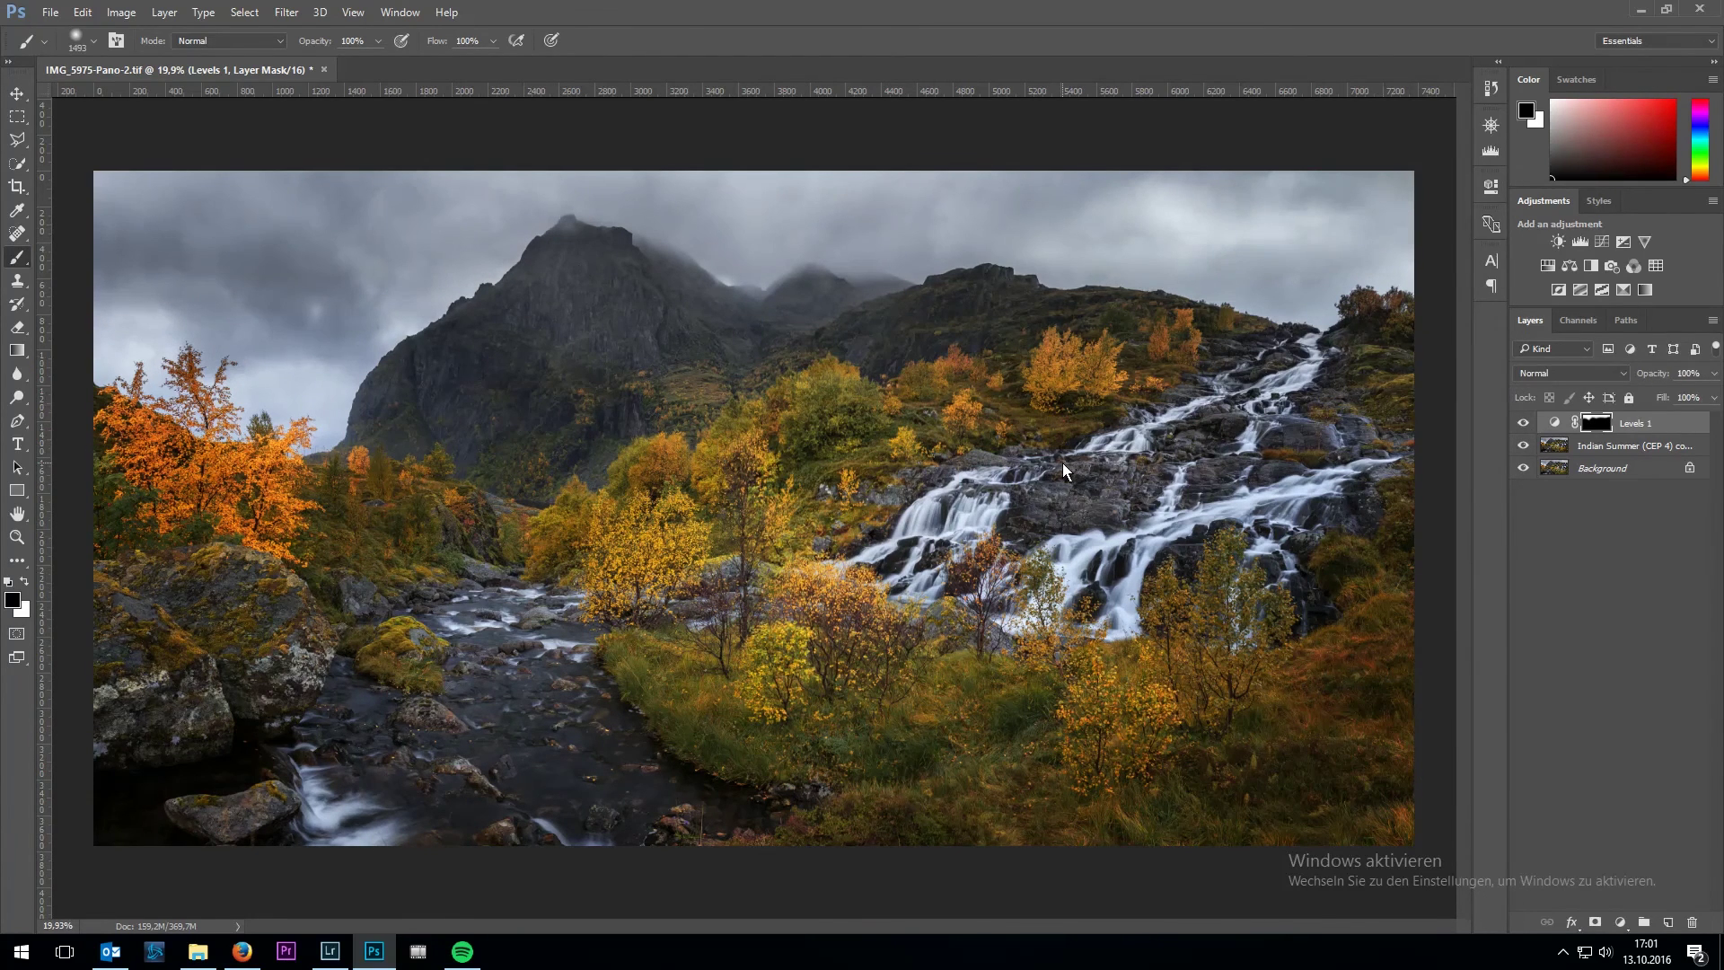